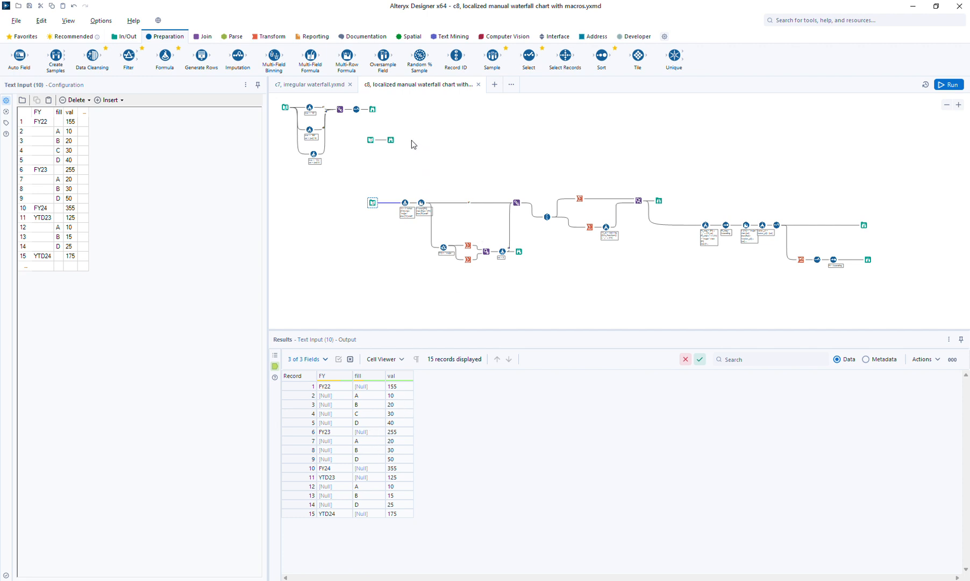
Compare the multi-market input data, the original single-market text input and the existing waterfall output.
click(391, 139)
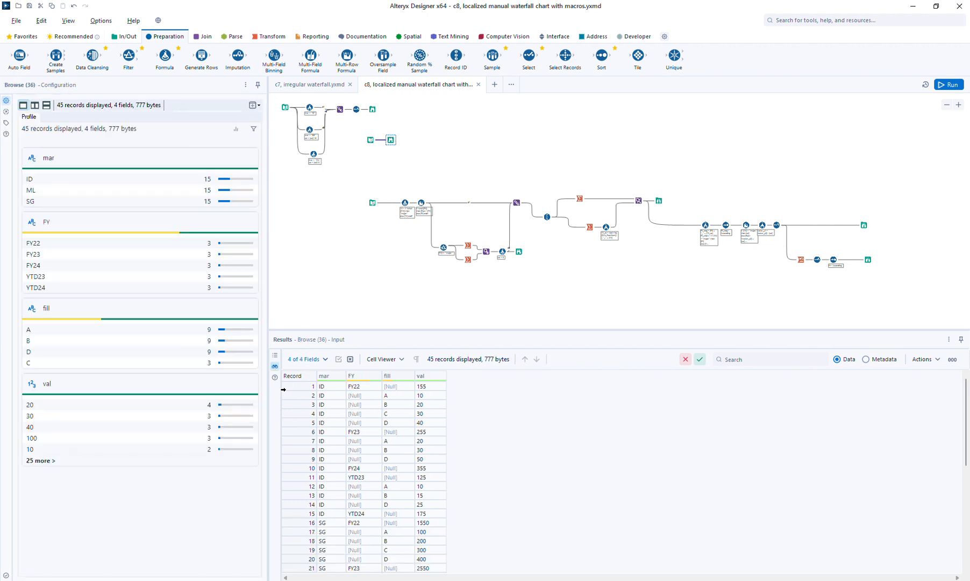
drag(966, 416, 960, 531)
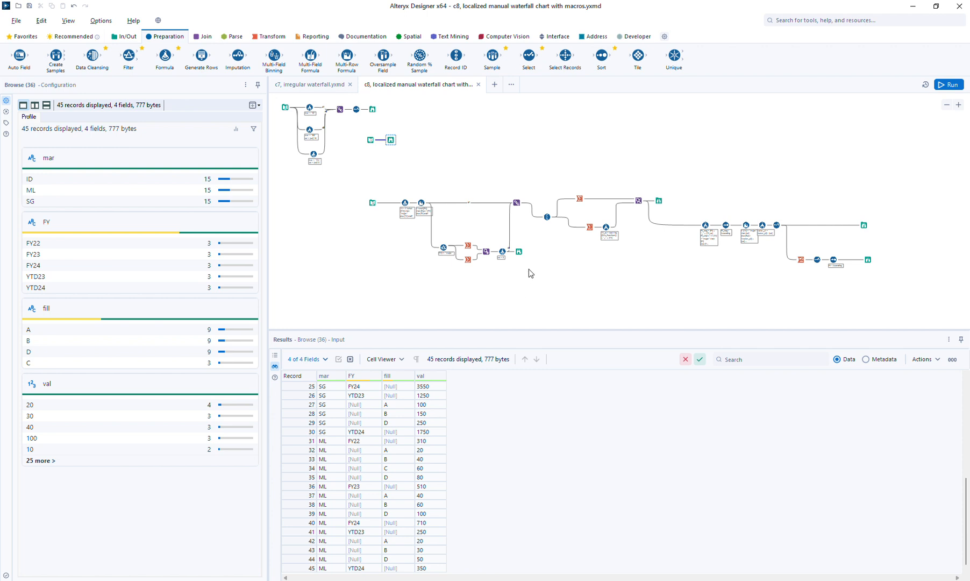
click(372, 203)
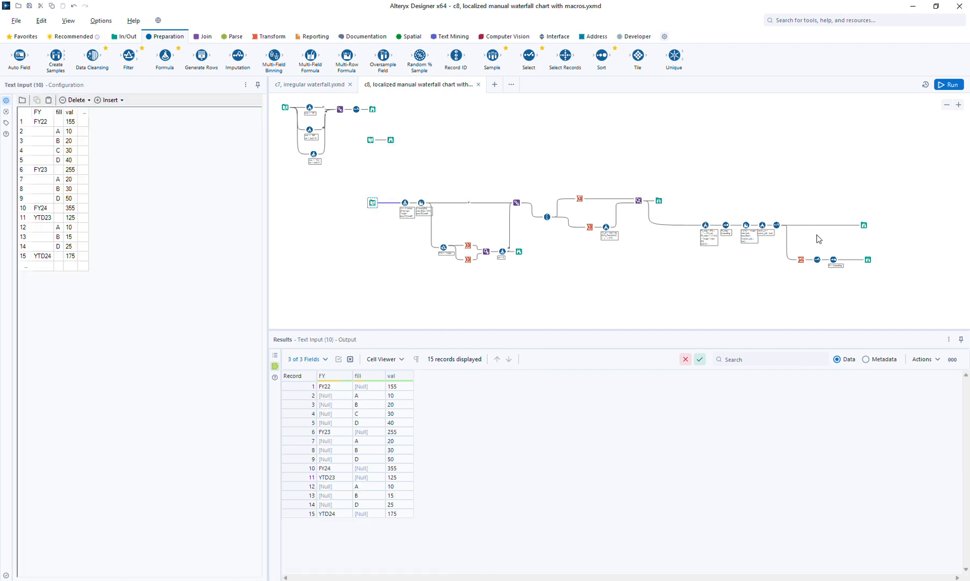
click(863, 225)
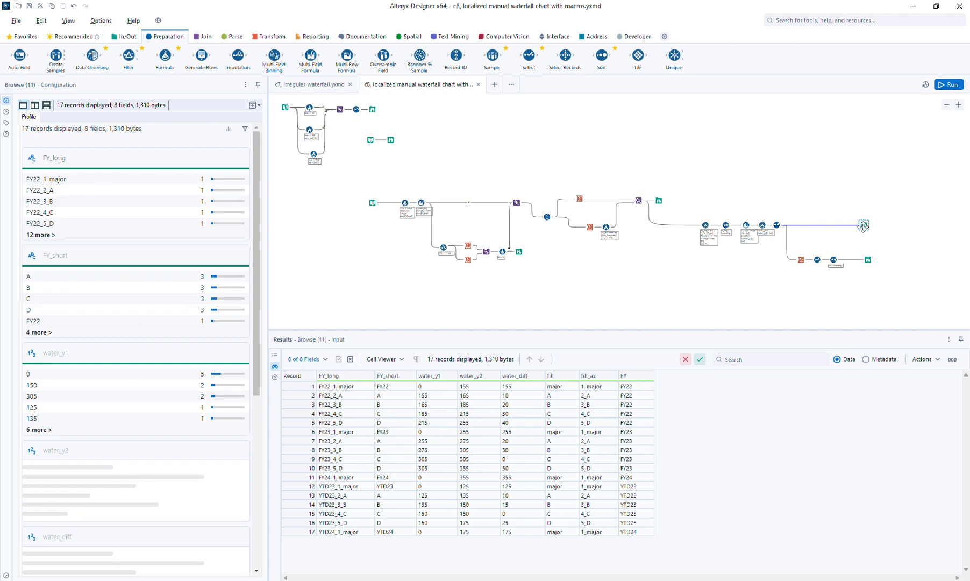
click(389, 139)
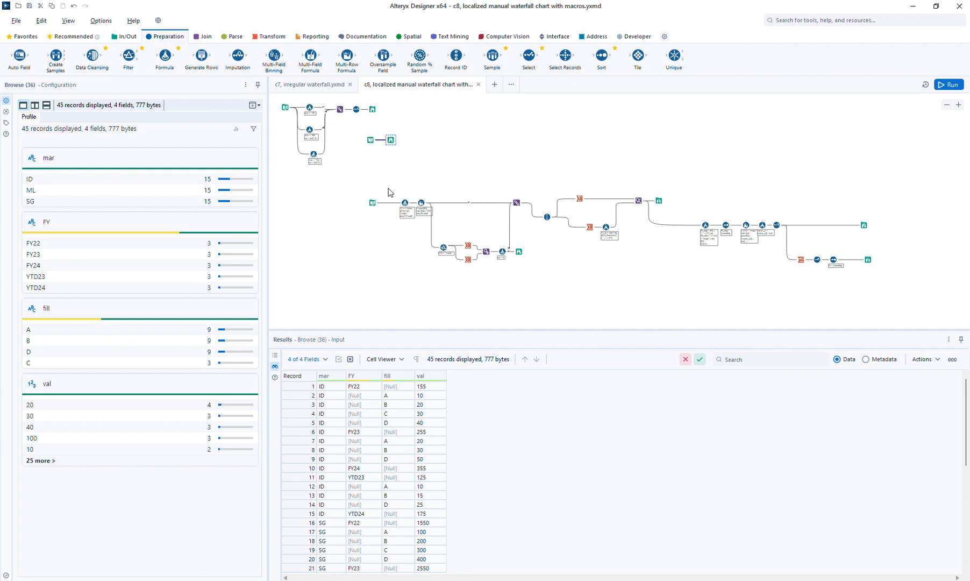
Duplicate the waterfall tool chain without its text input and connect the multi-market input to the copy's first Formula tool.
drag(390, 192, 892, 314)
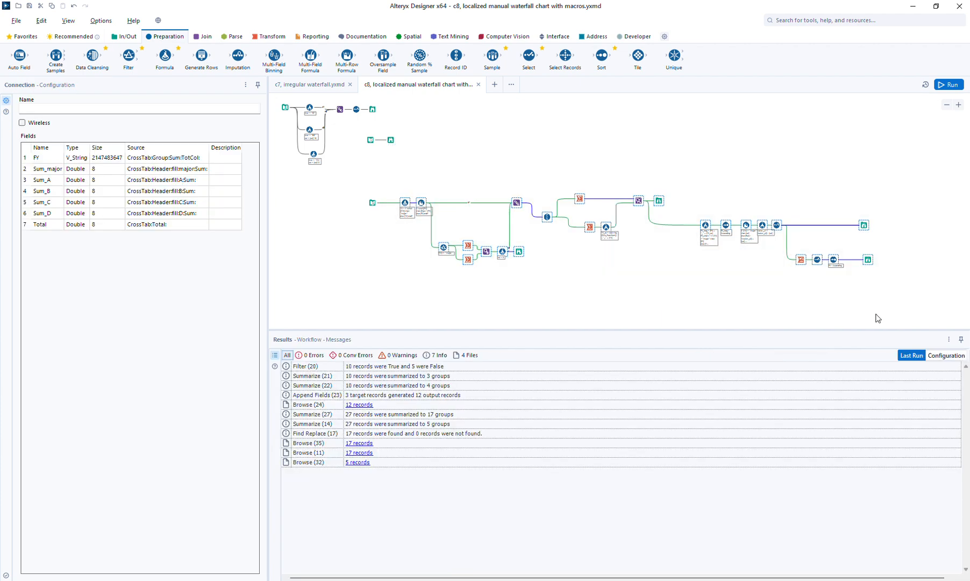
click(433, 133)
key(ctrl+v)
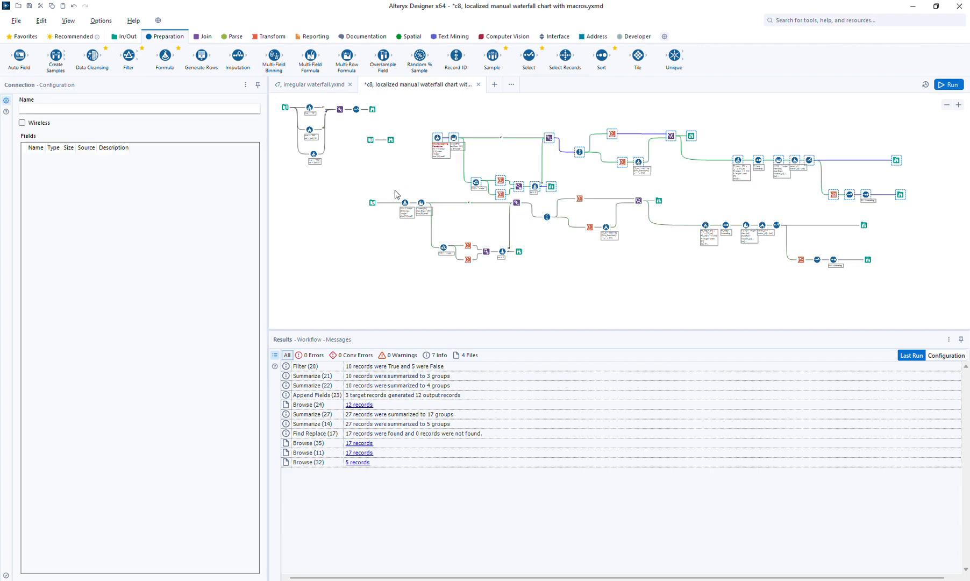
drag(438, 138, 430, 115)
drag(375, 139, 429, 115)
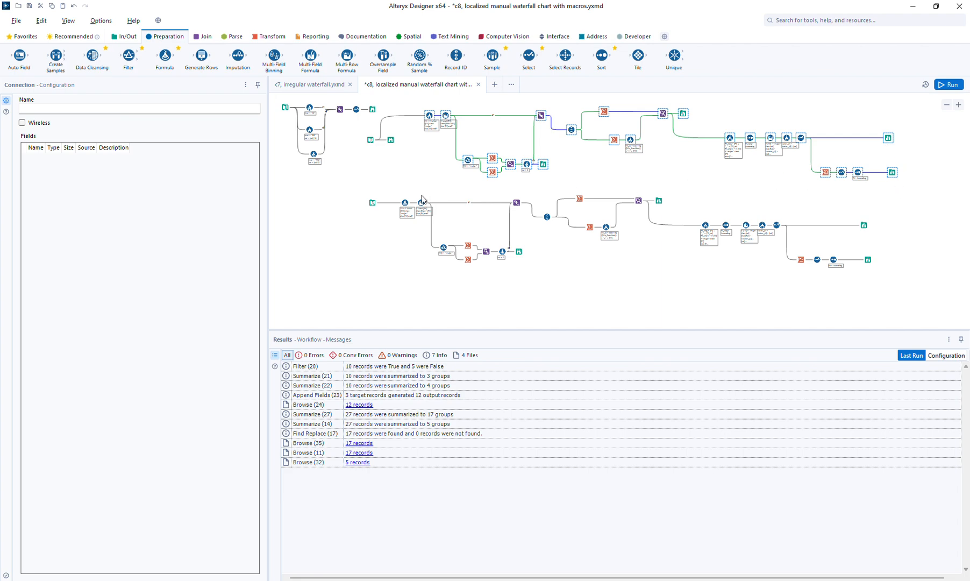
Move the original waterfall workflow further down the canvas and shift the copied chain slightly to make room.
drag(345, 189, 905, 314)
drag(859, 222, 842, 263)
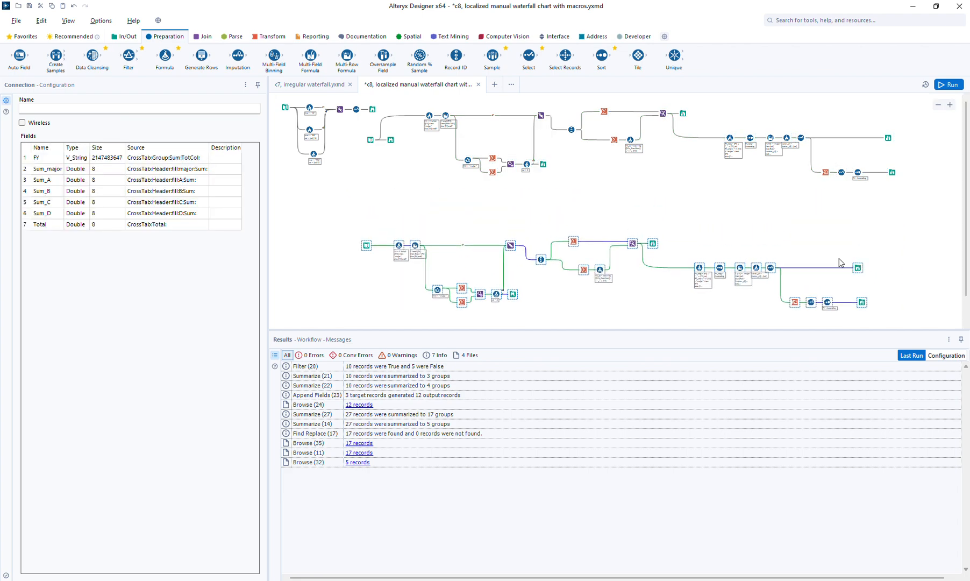
drag(417, 97, 501, 204)
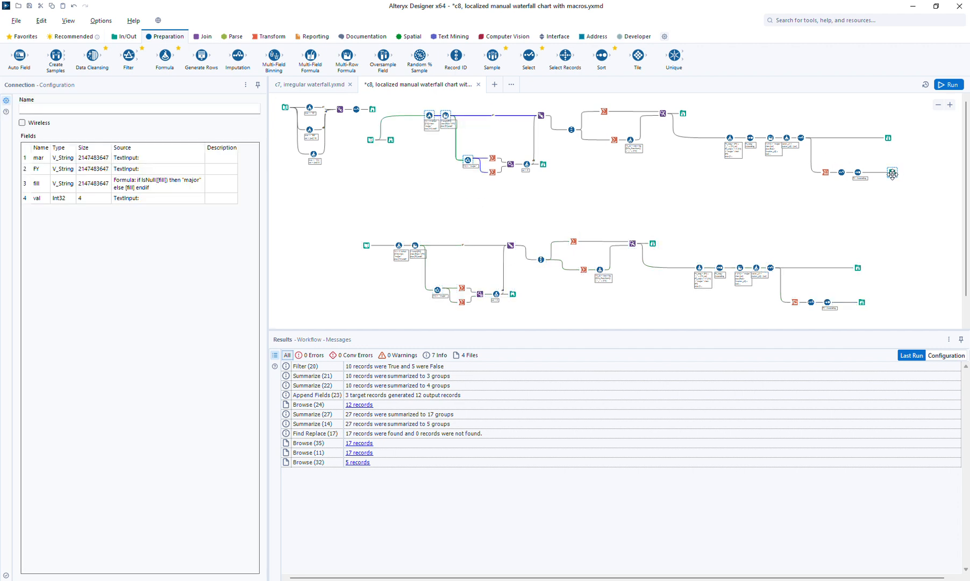
drag(412, 97, 896, 222)
drag(896, 173, 905, 183)
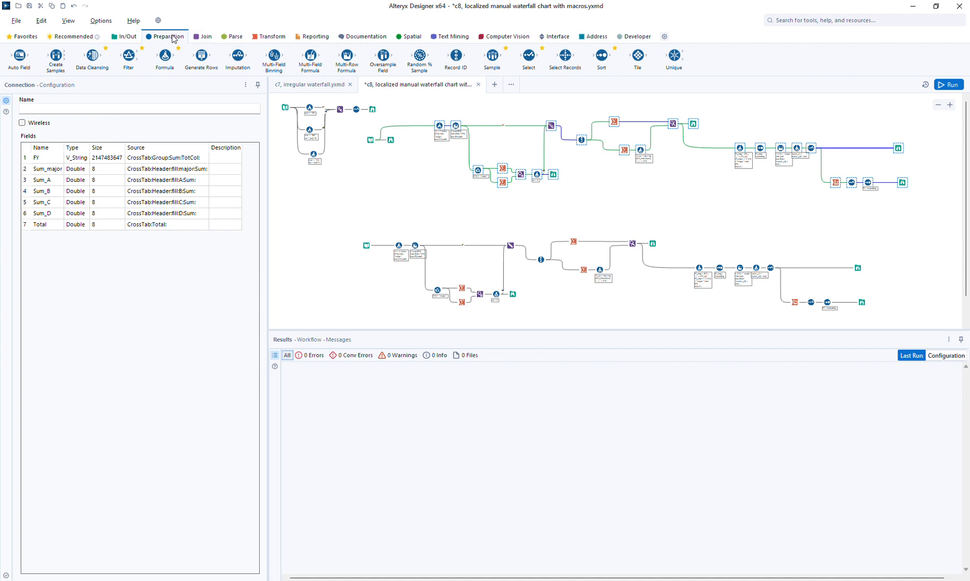
Insert a Filter tool after the multi-market input with the custom expression [mar] = "SG" and run the workflow.
drag(127, 57, 411, 149)
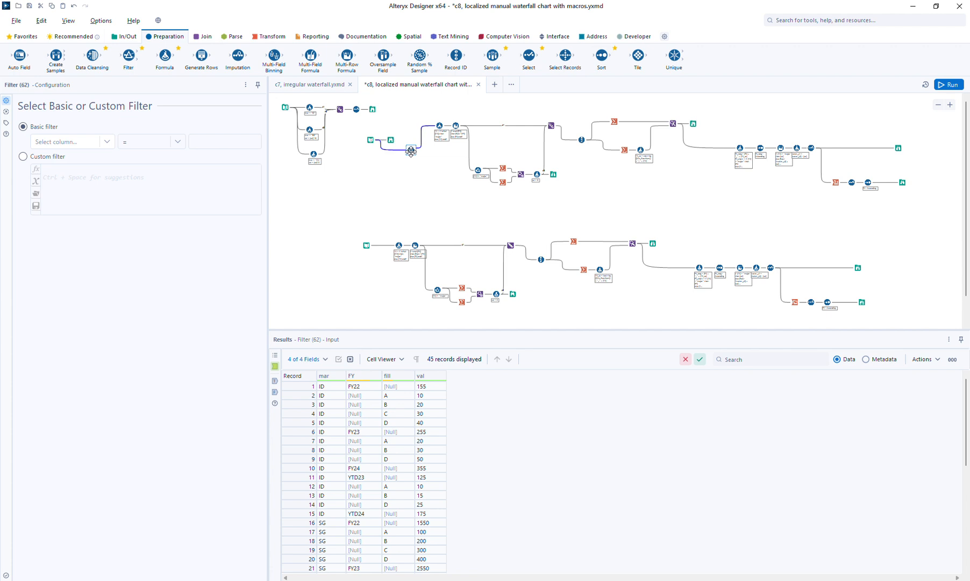
click(35, 157)
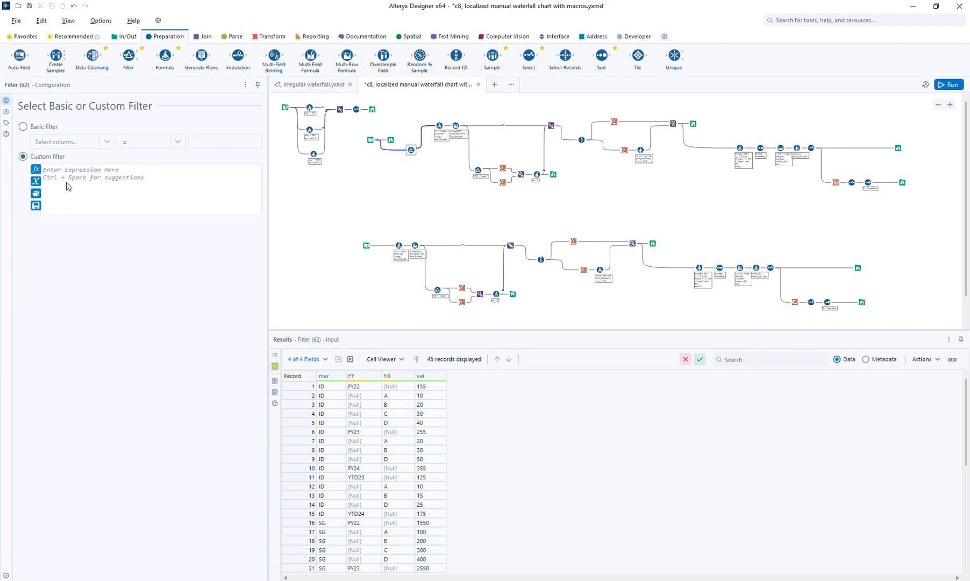
click(66, 182)
text([mar] = "SG)
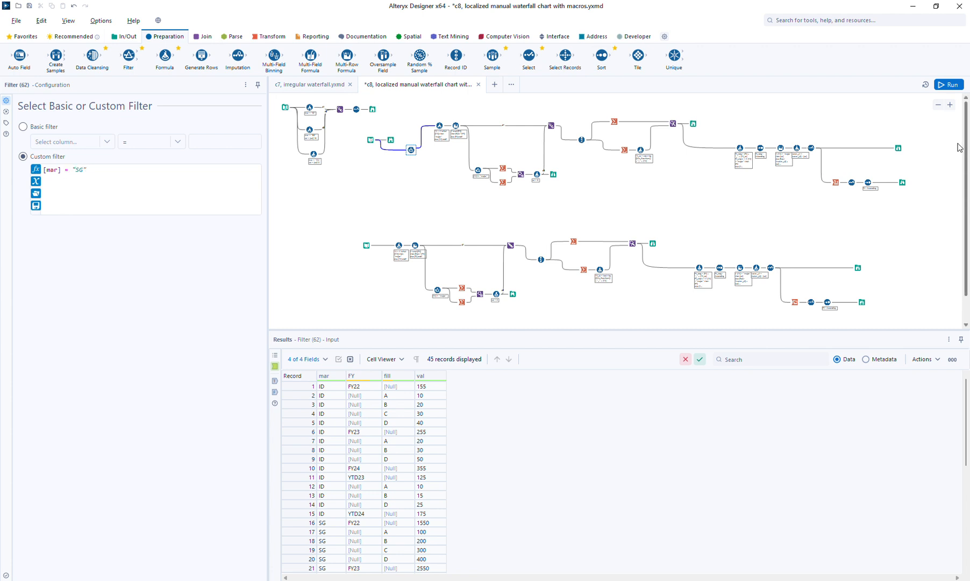
click(950, 85)
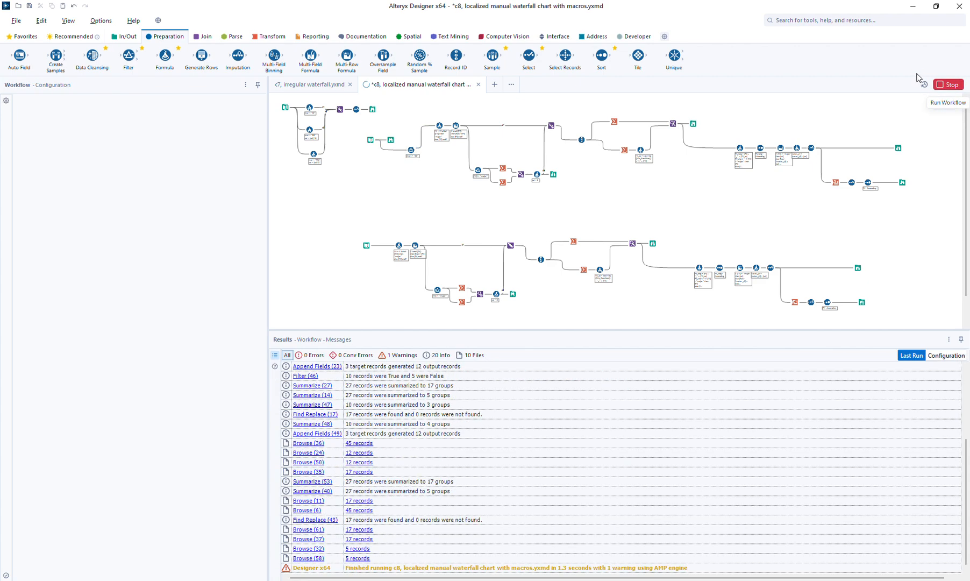
Inspect the copied chain's two Browse outputs, checking the waterfall values and the summed major and total values.
click(897, 149)
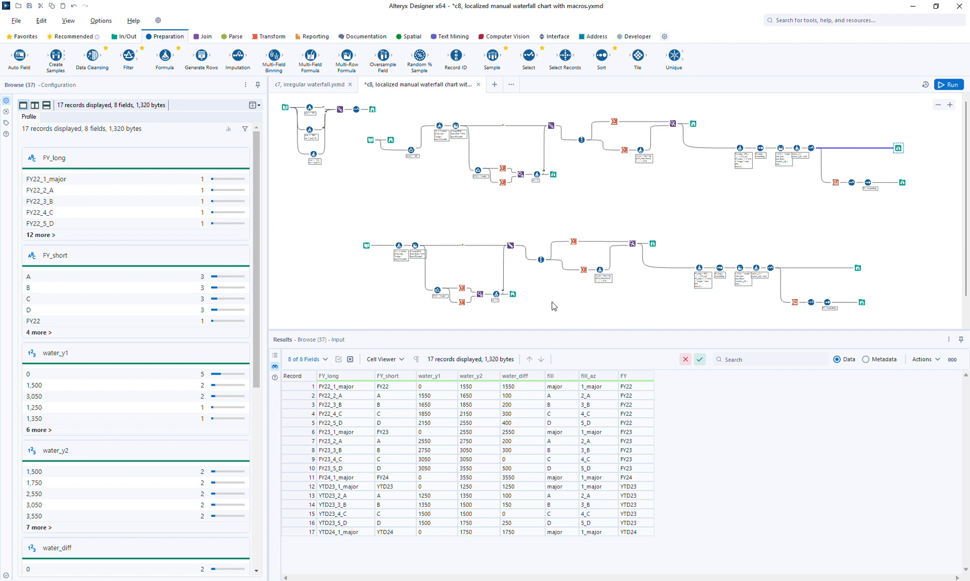
click(902, 182)
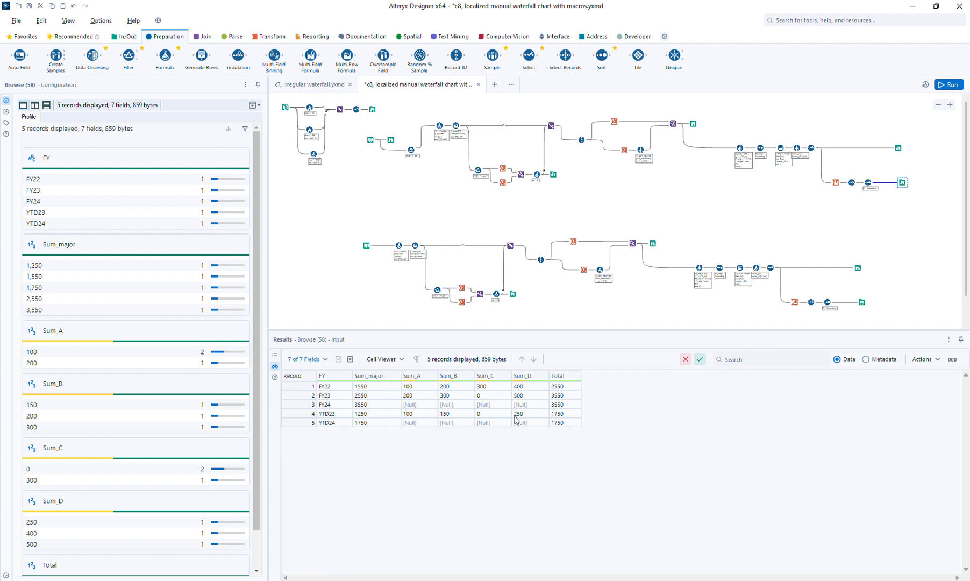
click(356, 423)
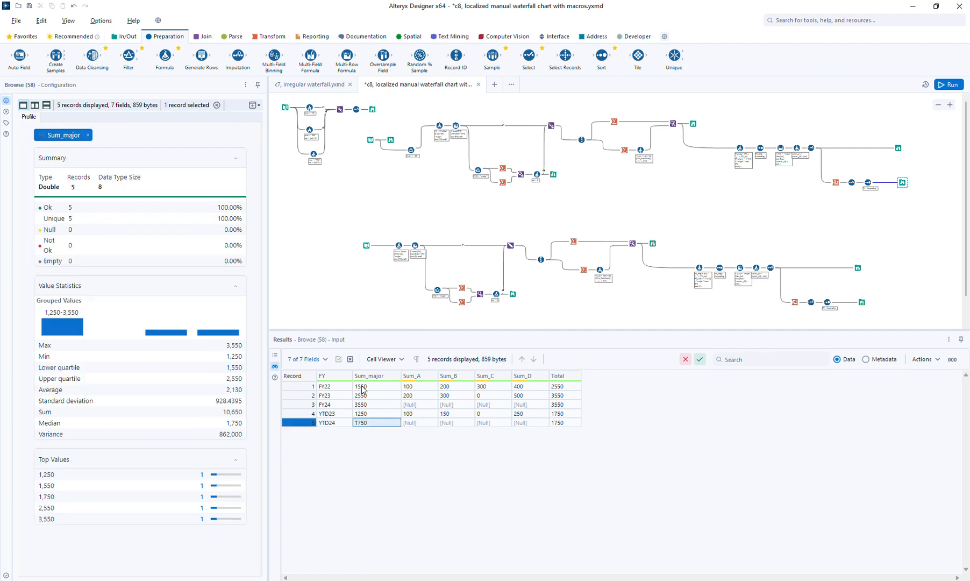
click(558, 386)
click(382, 396)
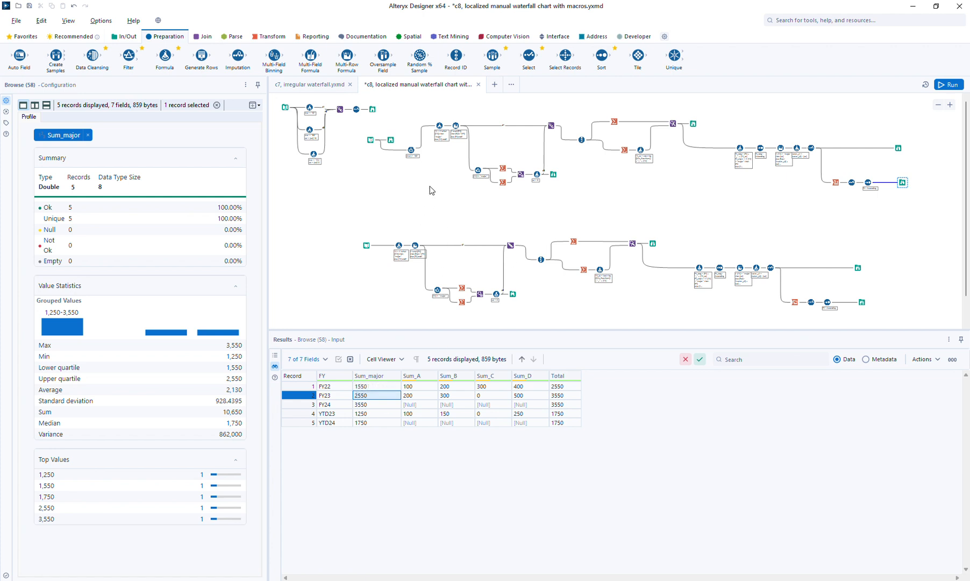
Add a Summarize tool to the Filter's true output, grouping by mar, and place it below the copied chain.
click(408, 154)
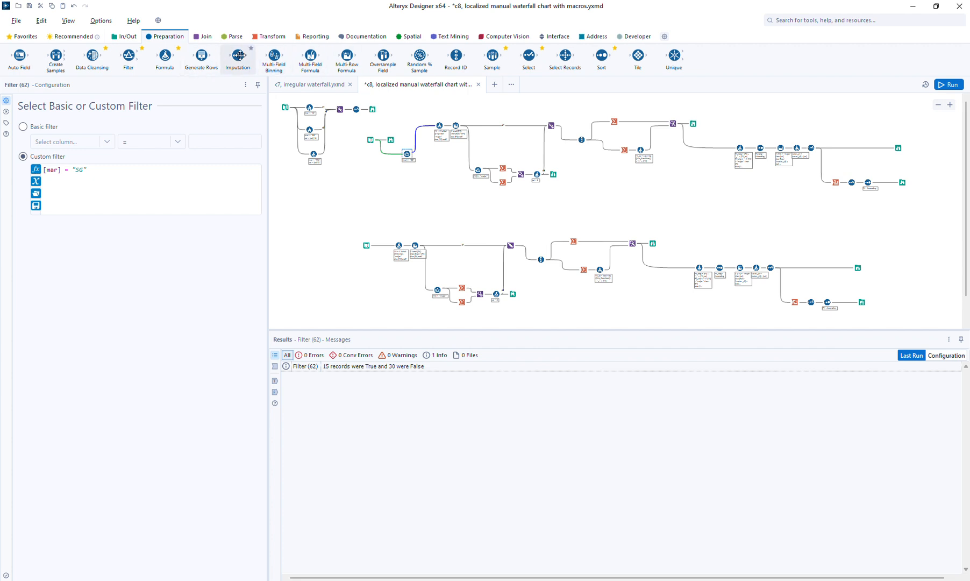
click(271, 39)
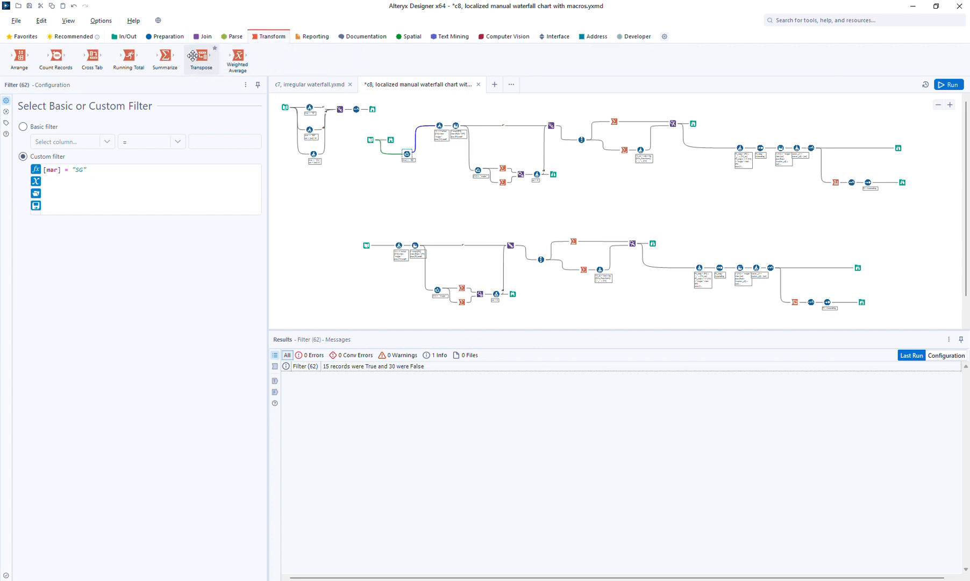
drag(165, 53, 445, 190)
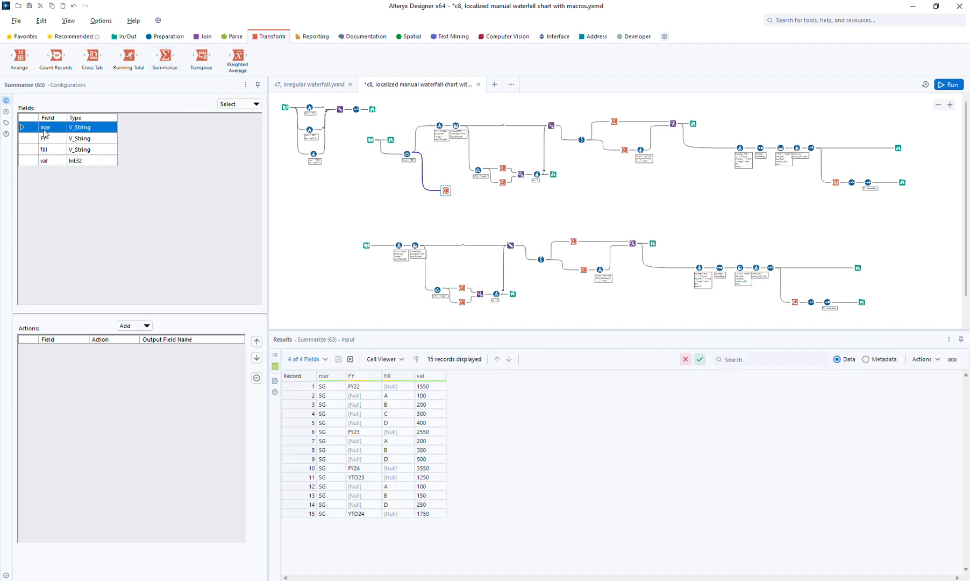
click(132, 326)
click(139, 339)
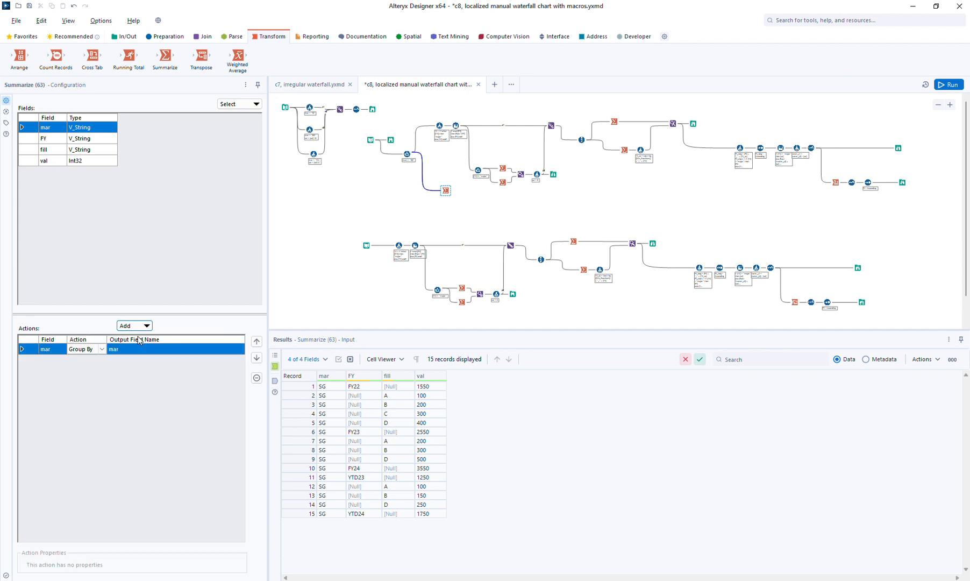
drag(445, 191, 466, 209)
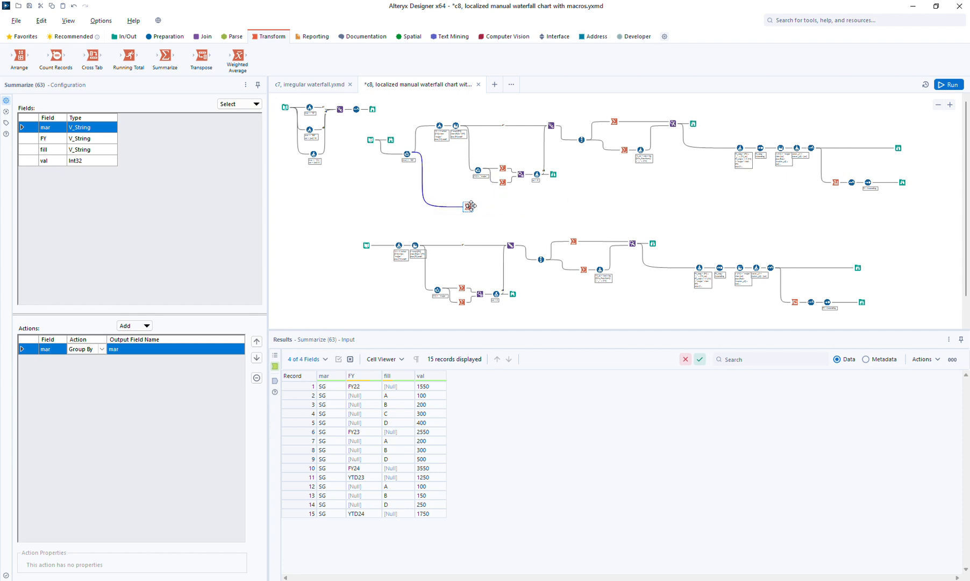
Insert an Append Fields tool before the copied chain's final Select tool and connect the new Summarize tool as its source.
drag(804, 137, 926, 199)
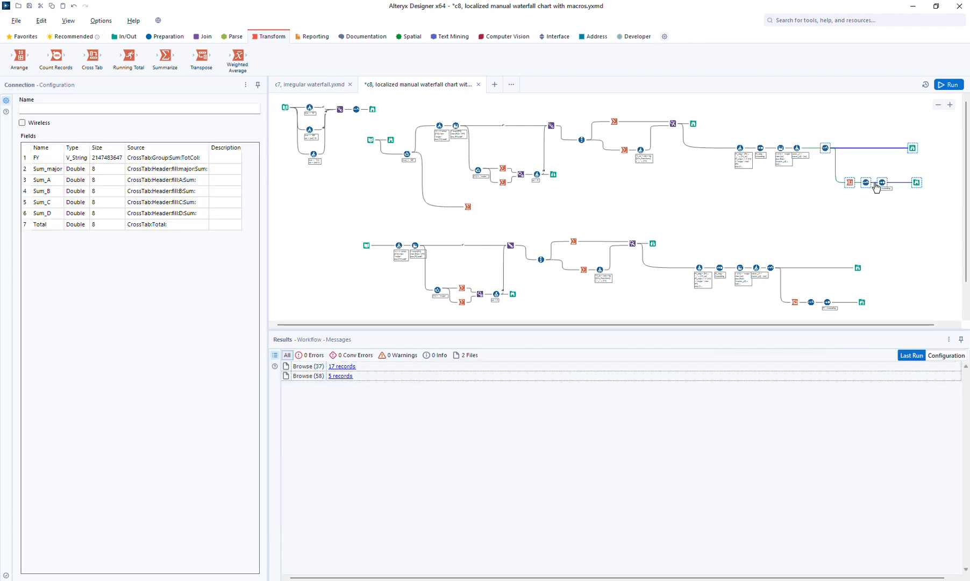
click(165, 36)
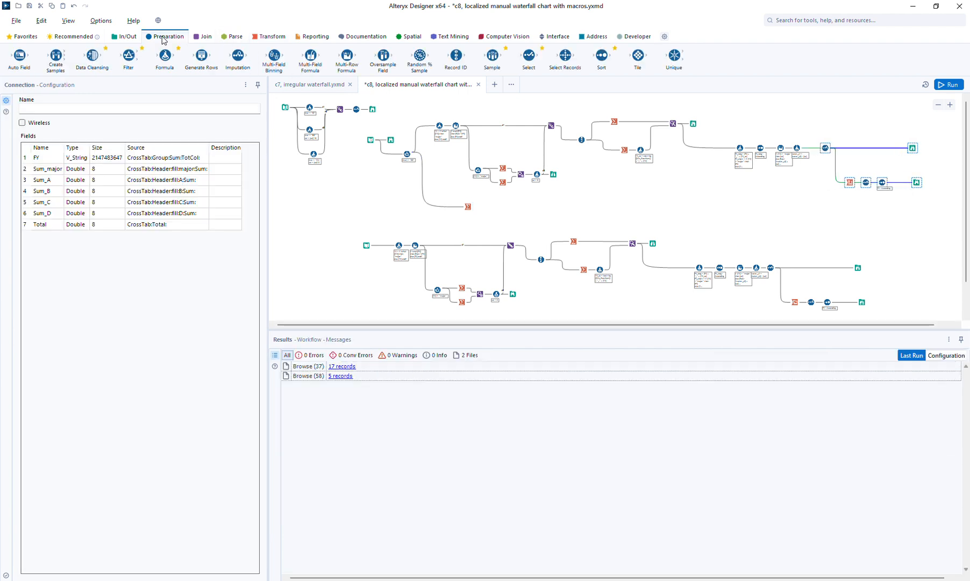
click(204, 36)
drag(22, 56, 812, 151)
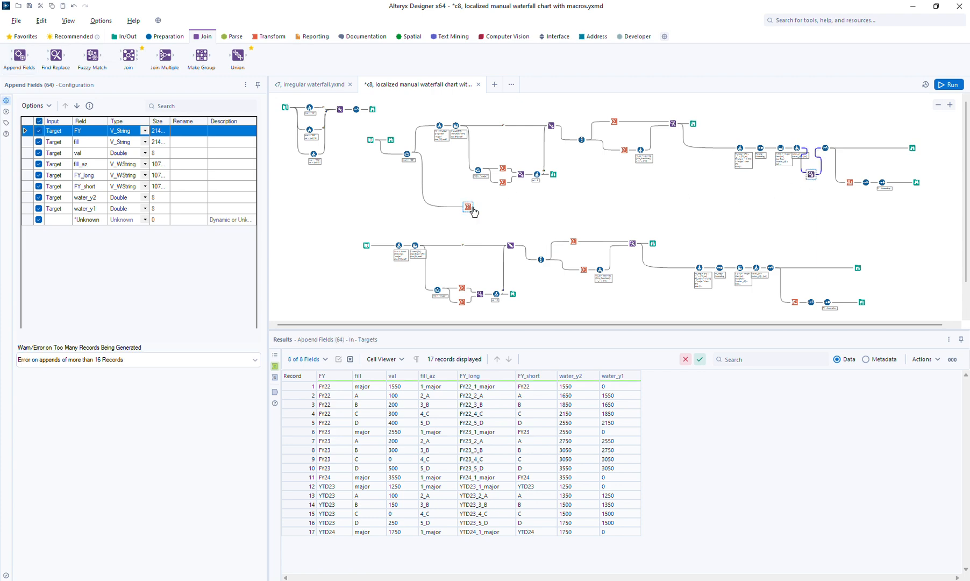
mouse_move(470, 209)
mouse_down()
mouse_move(773, 193)
mouse_move(812, 179)
mouse_up()
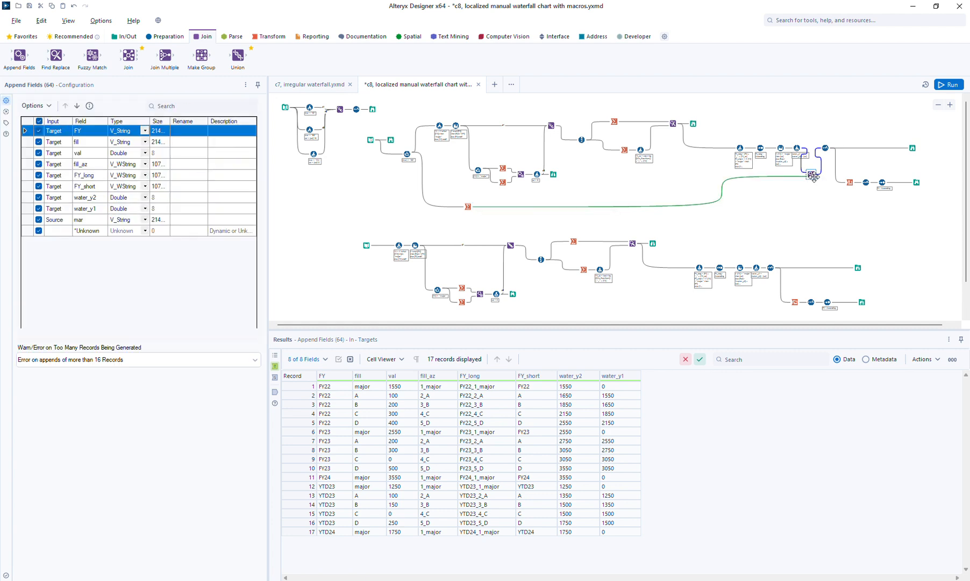
drag(813, 176, 811, 182)
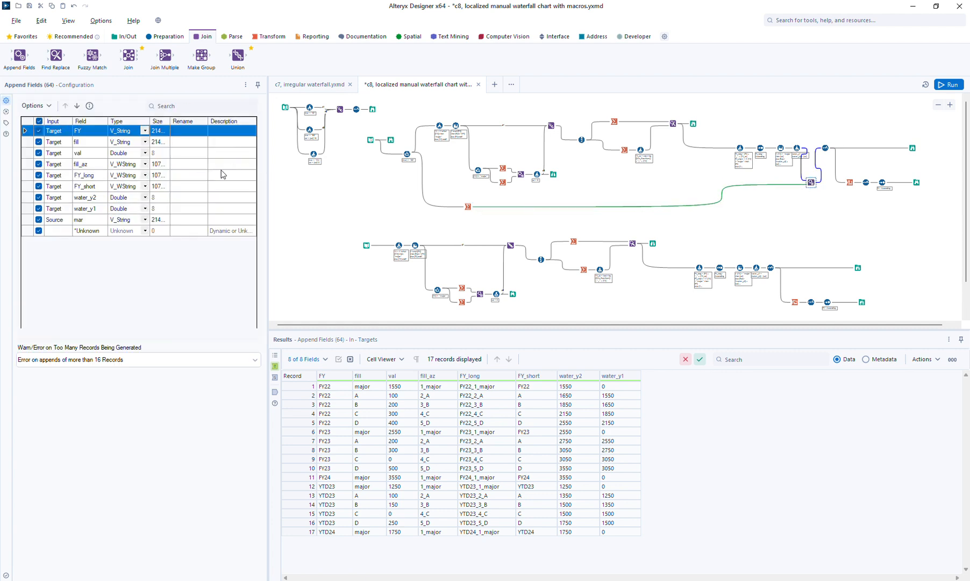
Move the mar source field to the first position in the Append Fields tool's field list.
click(61, 219)
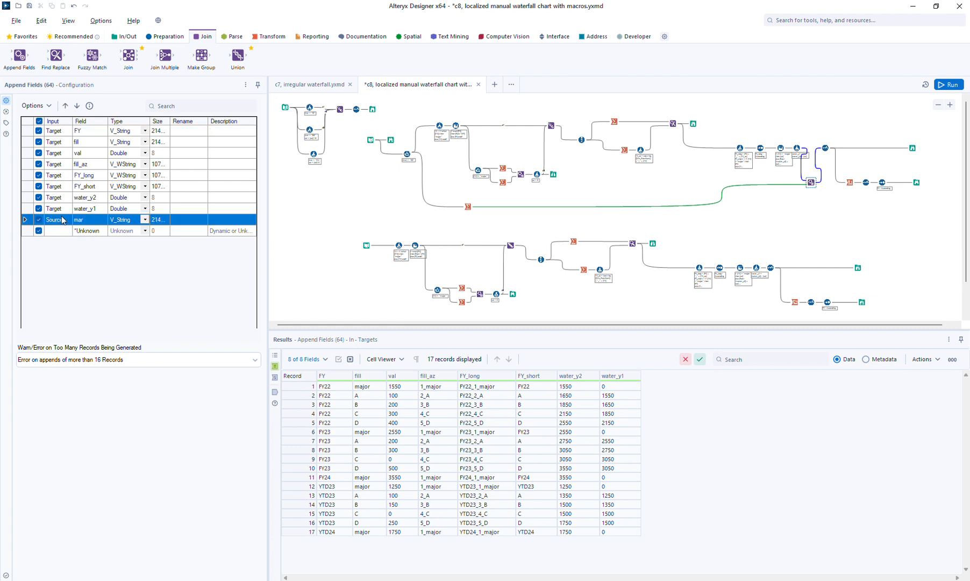
click(65, 106)
click(66, 105)
click(65, 106)
click(65, 106)
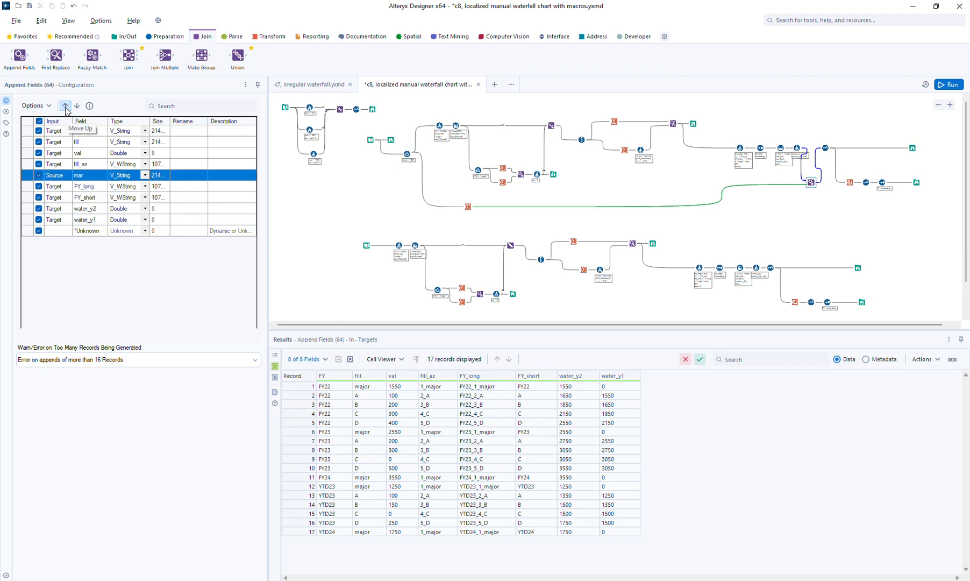
click(65, 106)
click(65, 106)
click(65, 106)
click(65, 105)
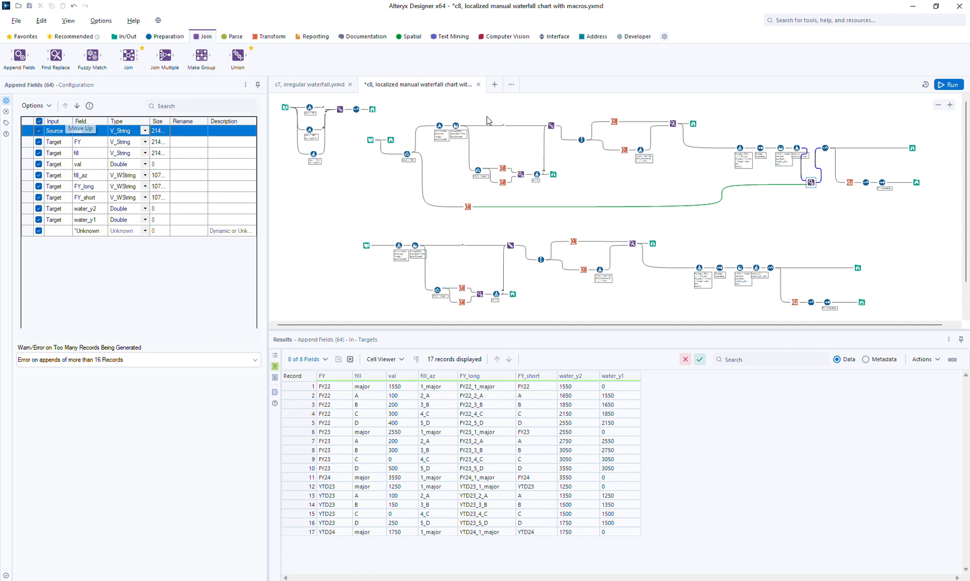
Run the workflow to check the waterfall output, and move mar to the first position in the final Select tool feeding it.
click(946, 84)
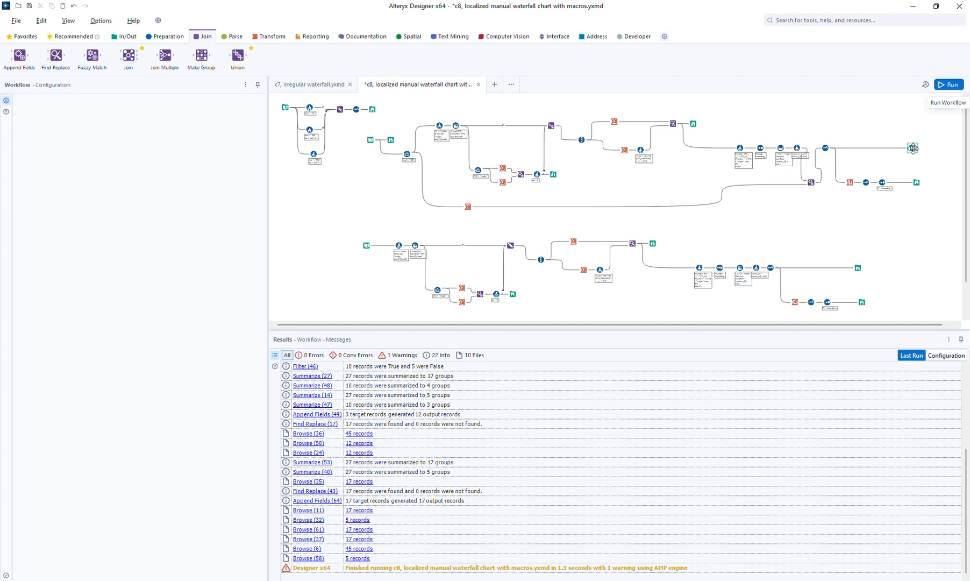
click(912, 148)
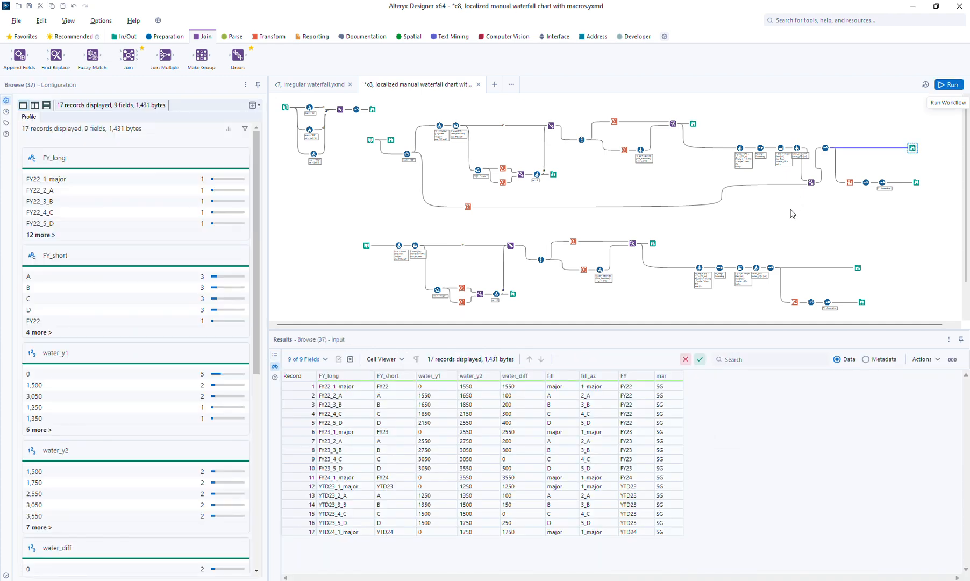
click(824, 147)
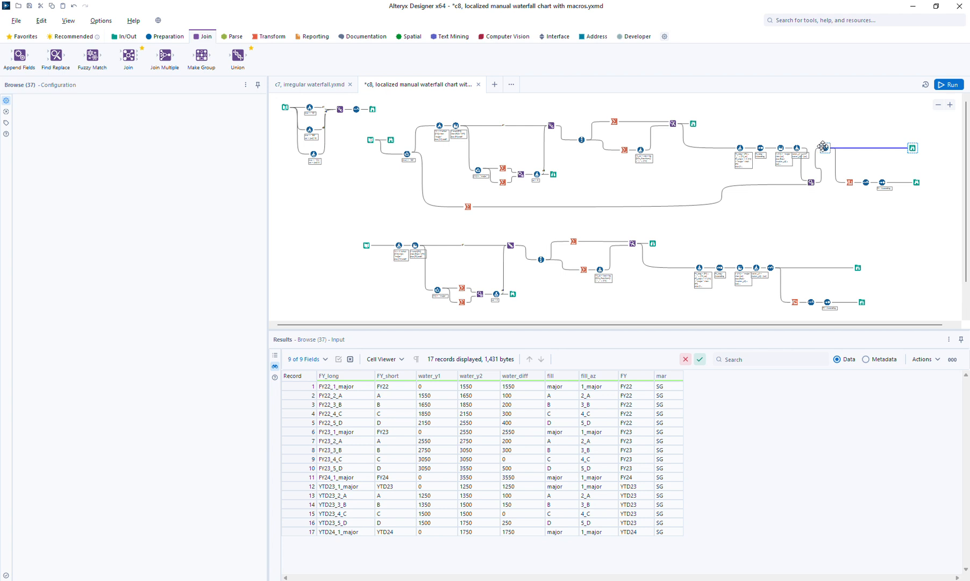
click(49, 212)
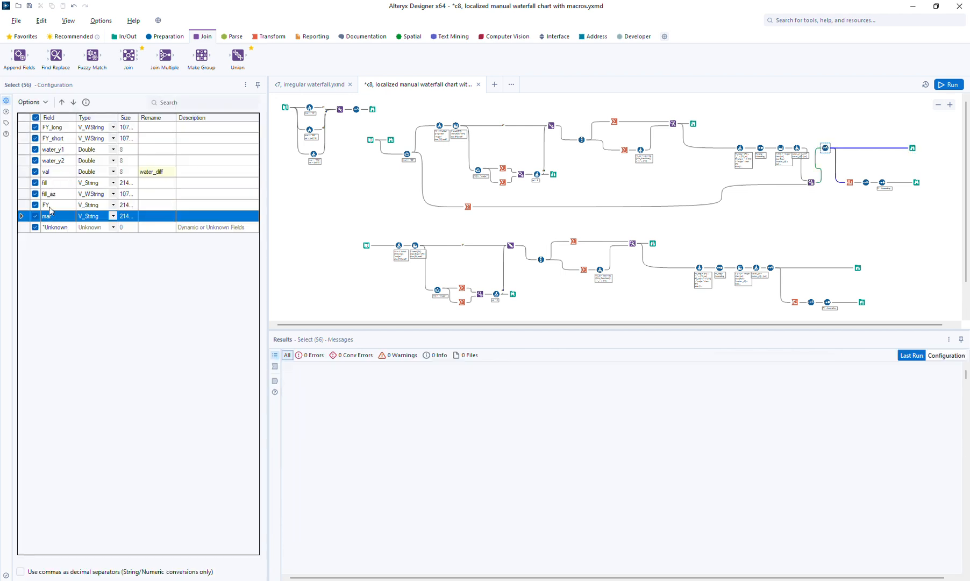
click(61, 102)
click(61, 102)
click(61, 102)
click(62, 102)
click(61, 102)
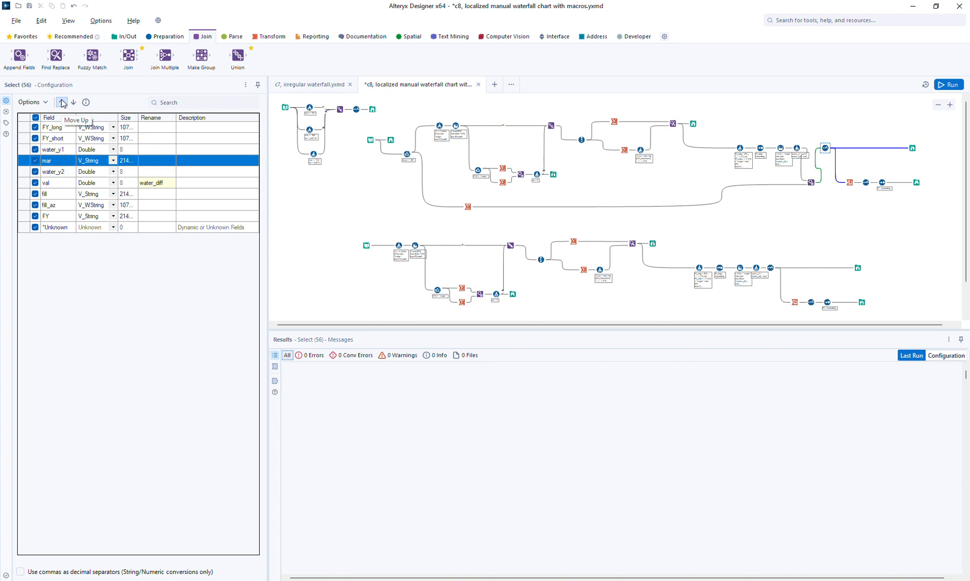
click(61, 102)
click(61, 102)
click(61, 102)
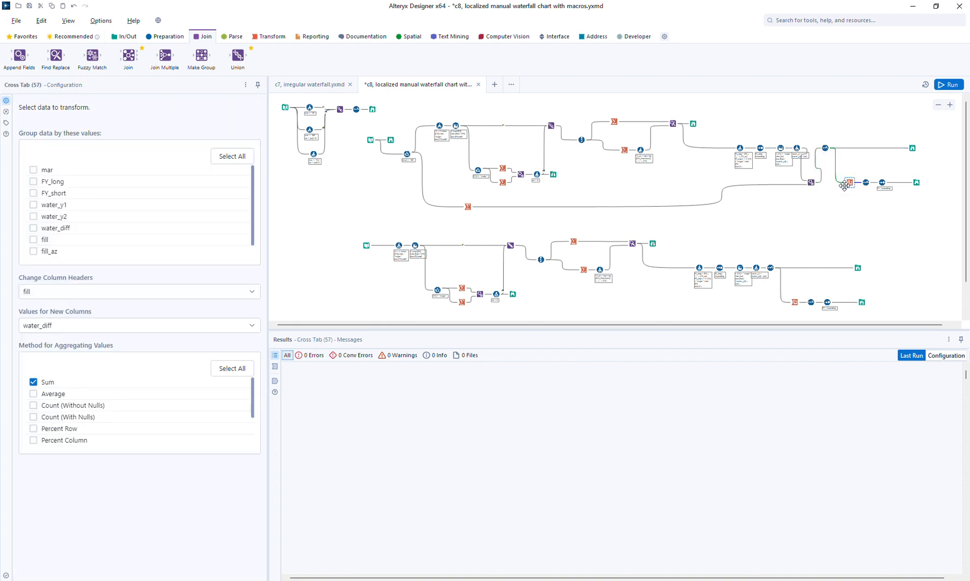
Add mar to the Cross Tab's grouping fields alongside FY, and run the workflow to check the summed output.
click(48, 170)
scroll(253, 191, down, 1)
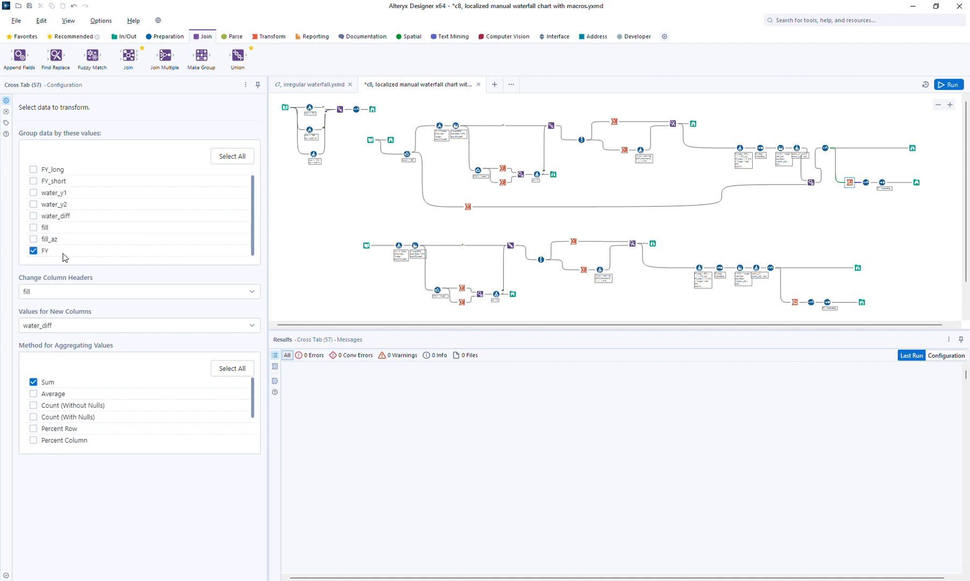
click(951, 85)
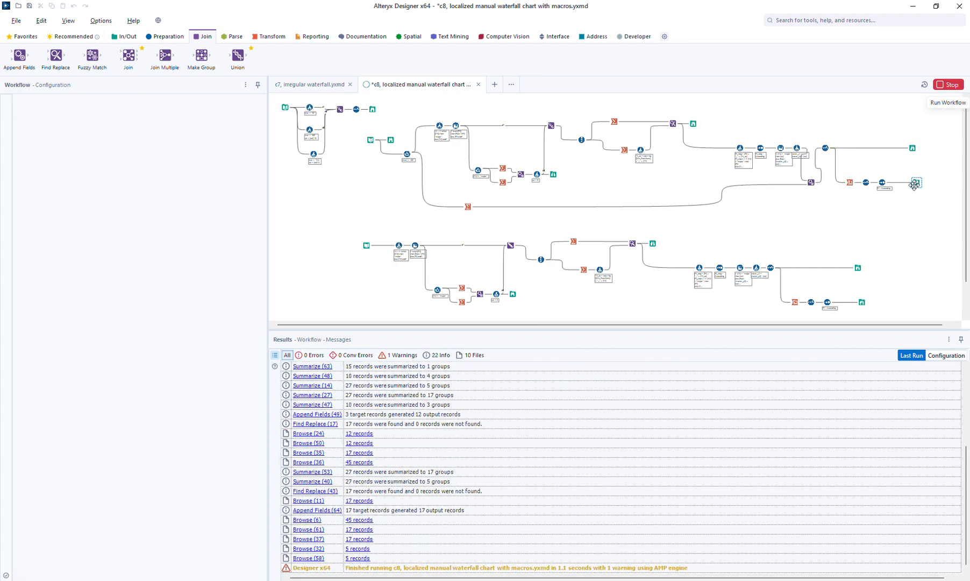
click(915, 183)
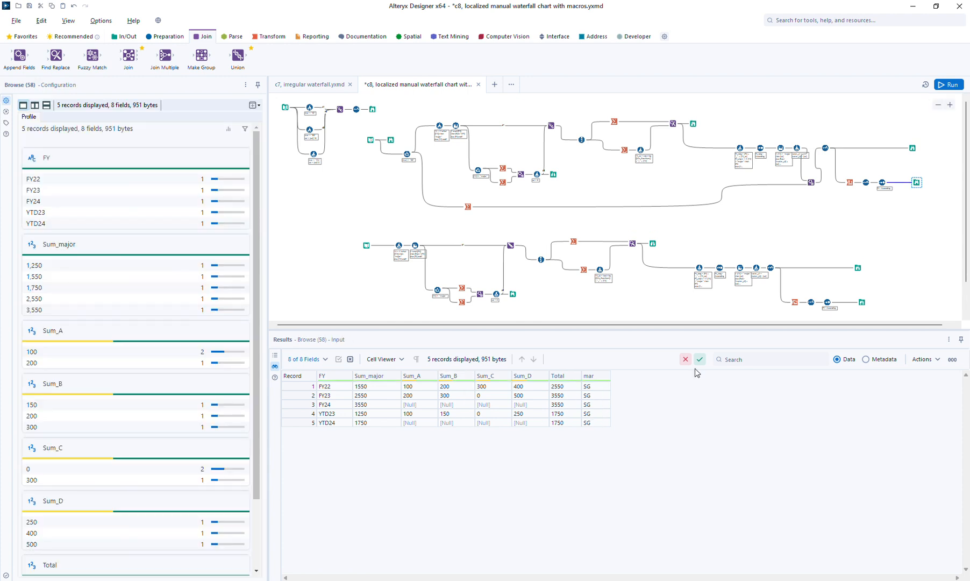
Move the mar field to the top of the field list in the Select tool after the Cross Tab.
click(866, 182)
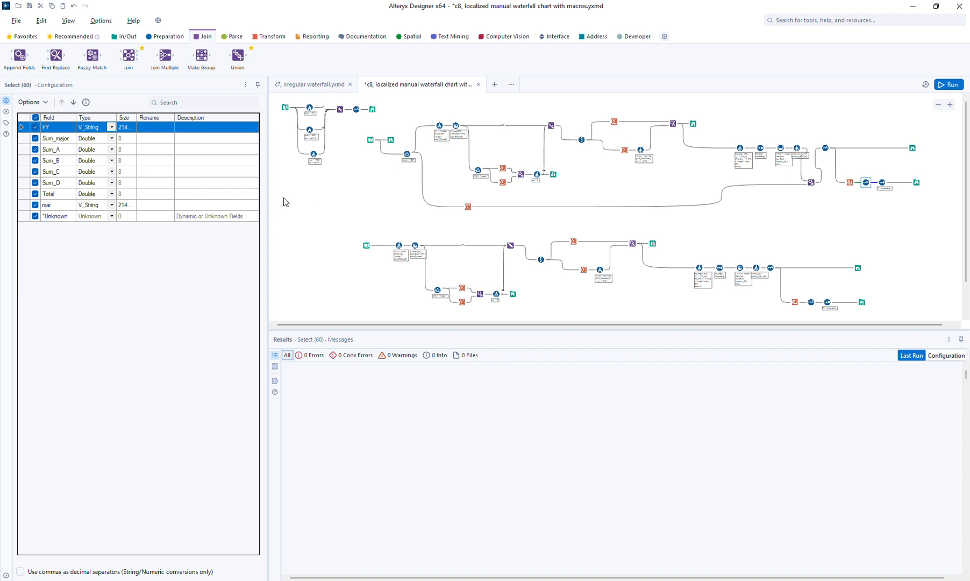
click(54, 205)
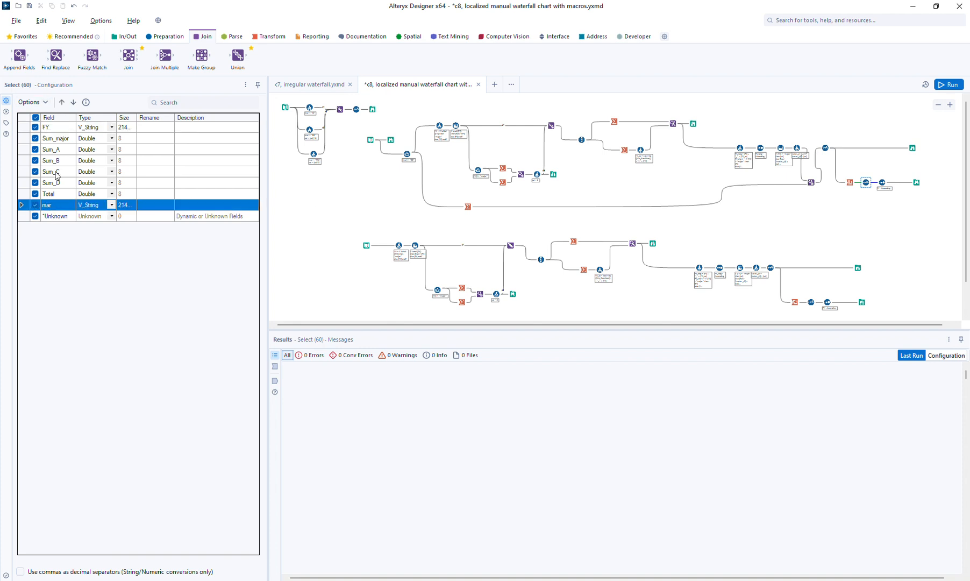
click(31, 101)
mouse_move(52, 156)
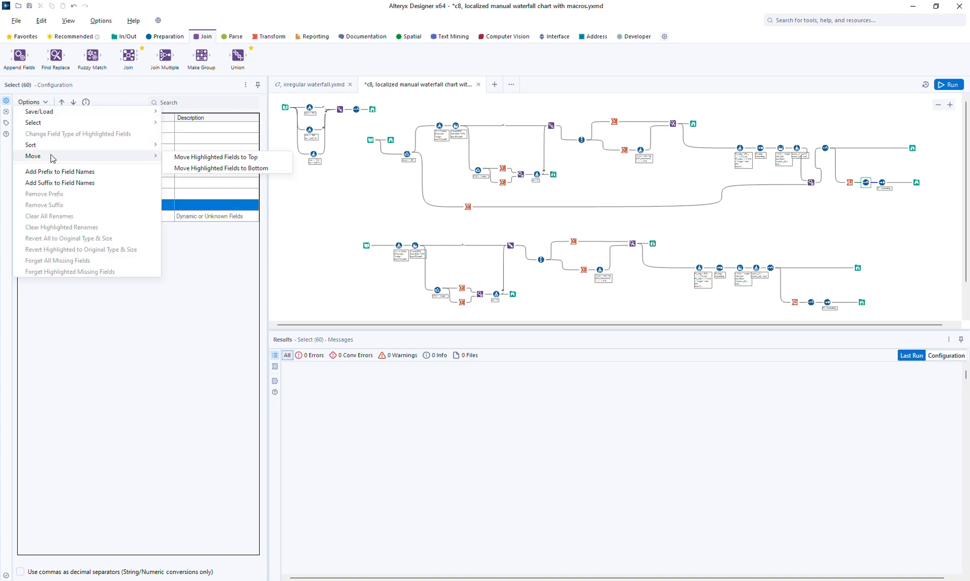
click(185, 157)
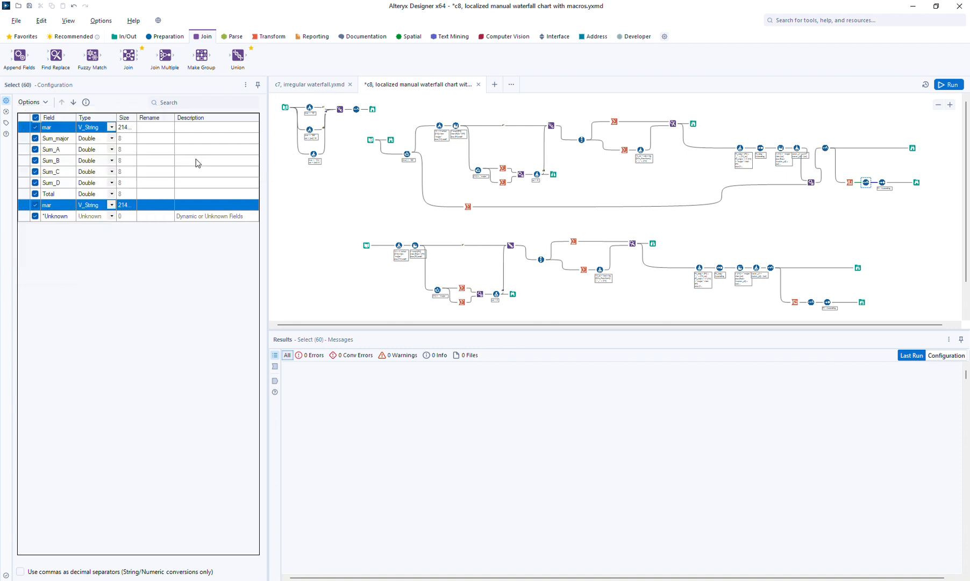
Run the workflow and check the mar column's position in both final Browse outputs.
click(948, 84)
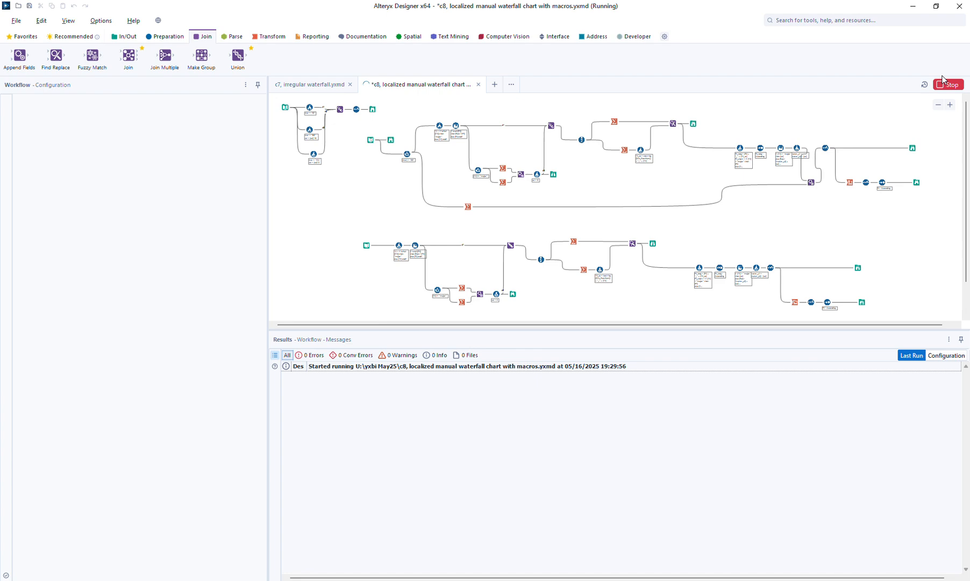
click(912, 149)
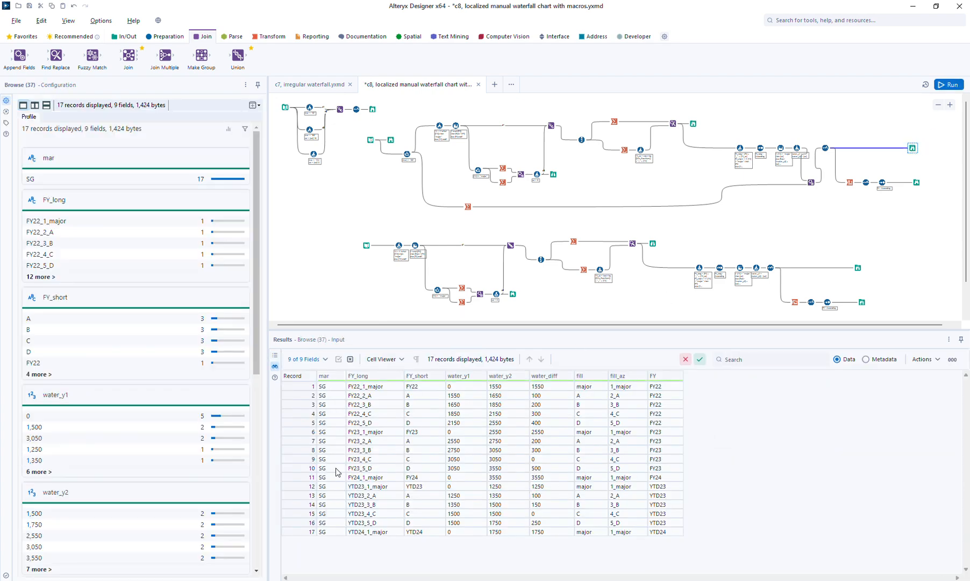
click(916, 182)
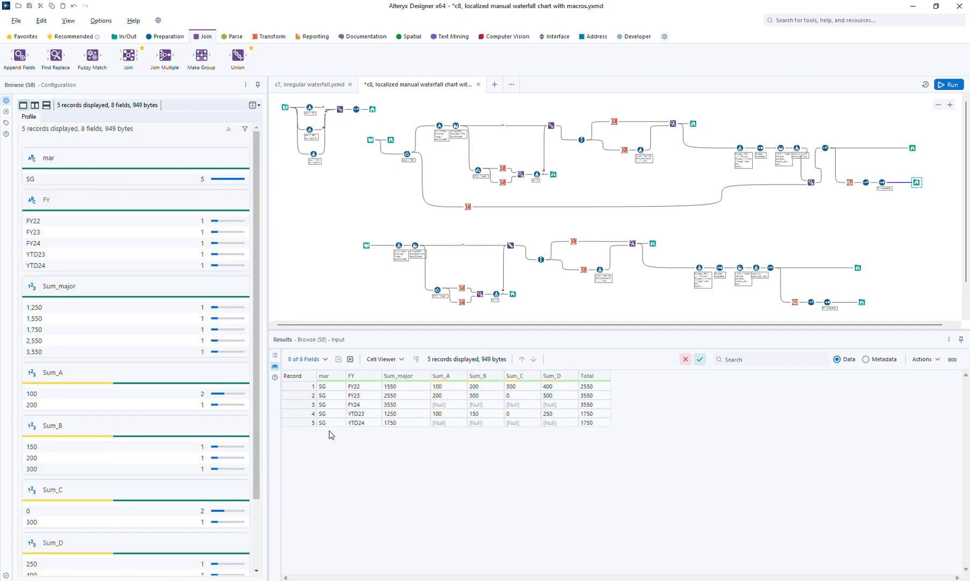
Change the Filter expression to [mar] = "ML" and run the workflow, checking both final Browse outputs.
click(408, 157)
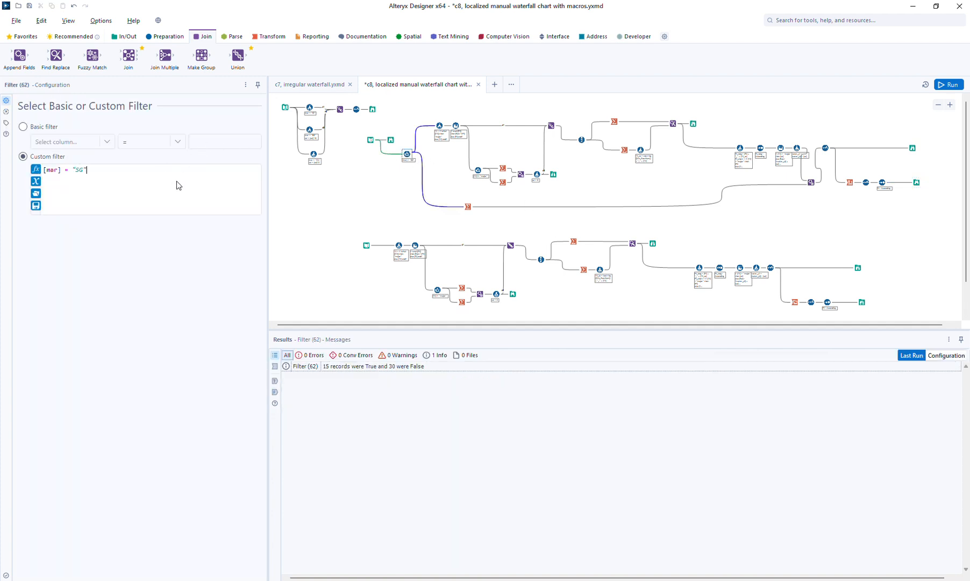
key(Left)
key(BackSpace)
key(BackSpace)
click(950, 85)
click(912, 147)
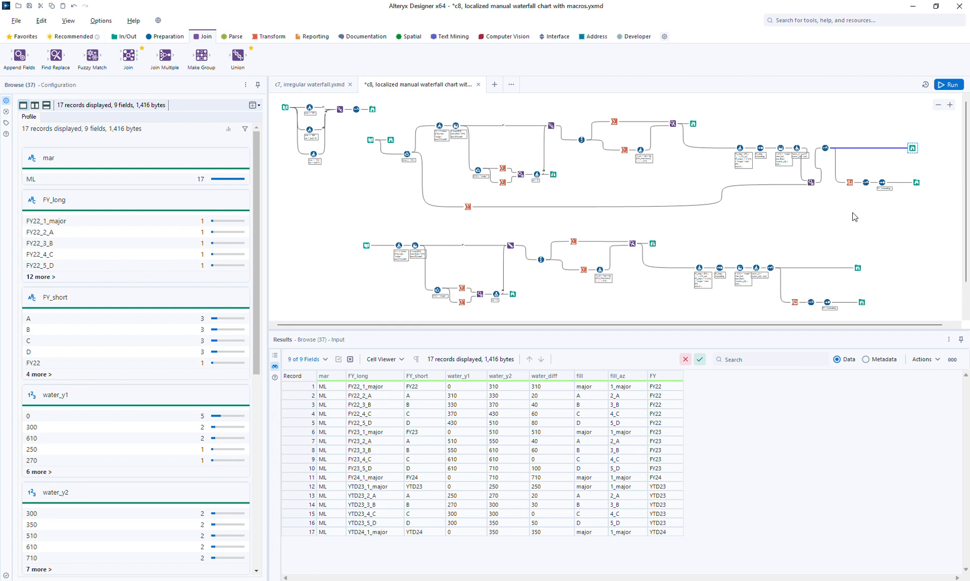
click(916, 182)
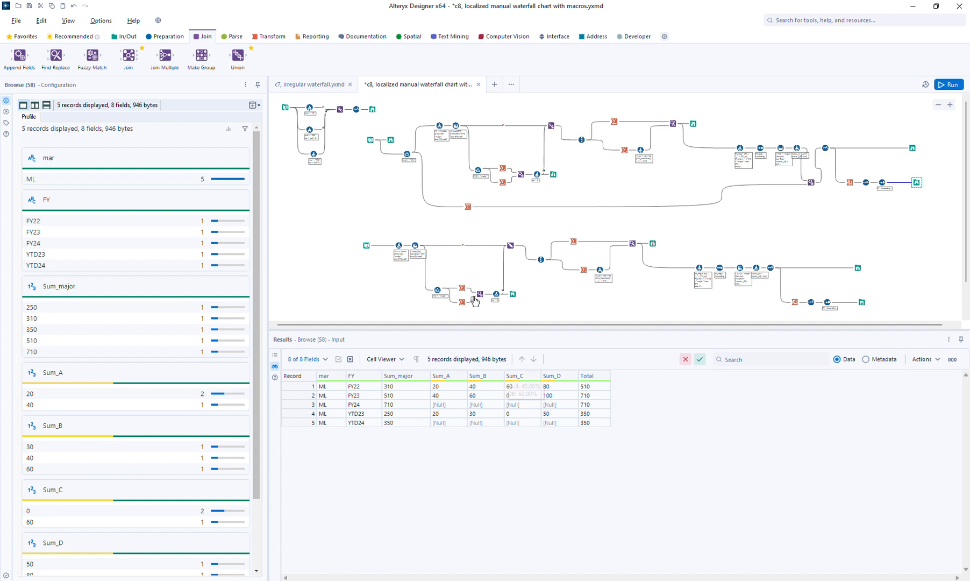
Compare the ML major values for each FY in the source data's Browse with Sum_major in the summed output.
click(391, 140)
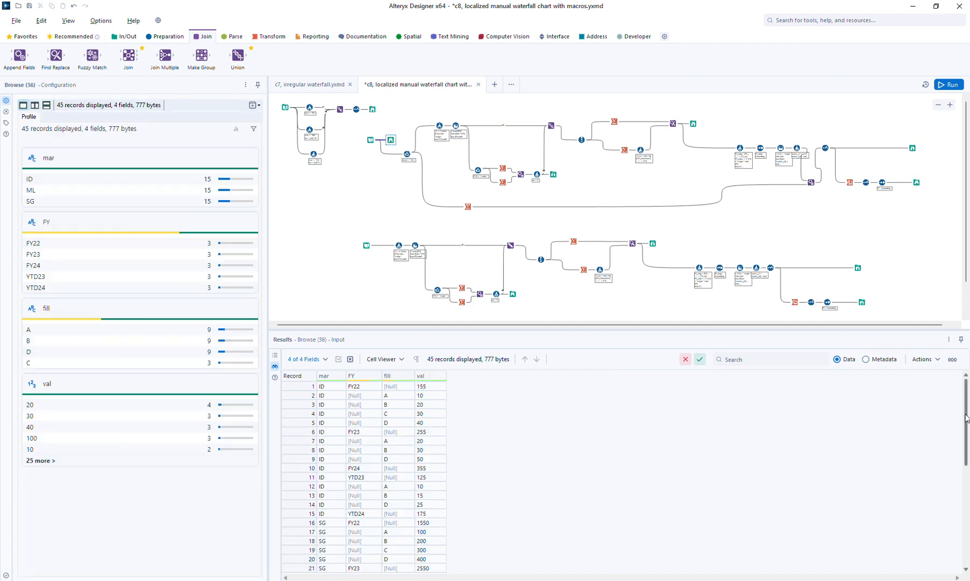
drag(965, 417, 967, 522)
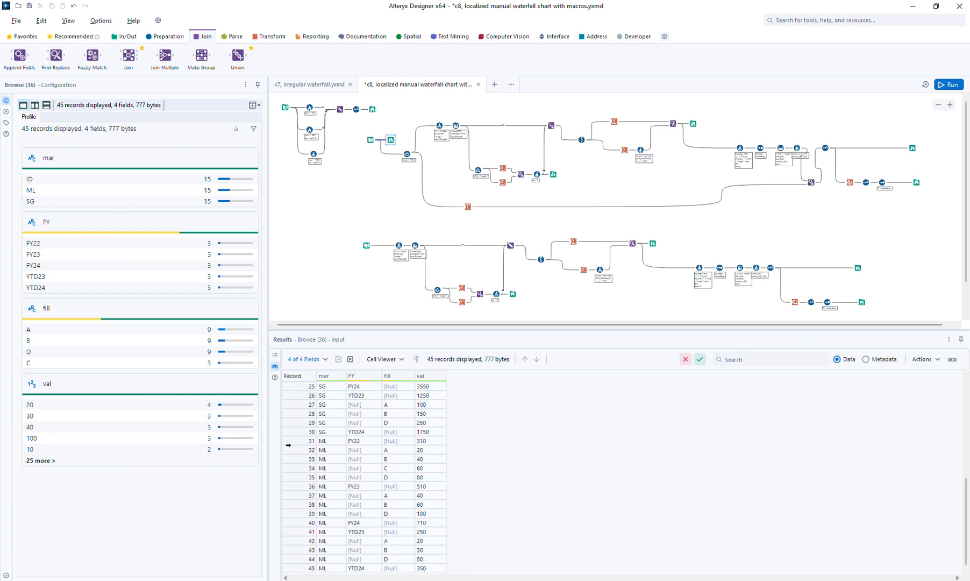
click(290, 441)
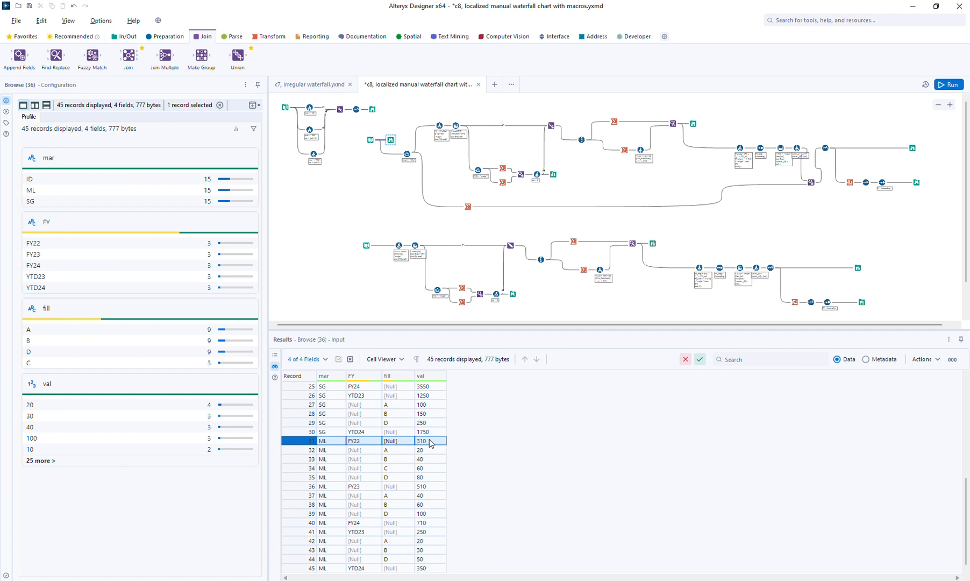
click(297, 488)
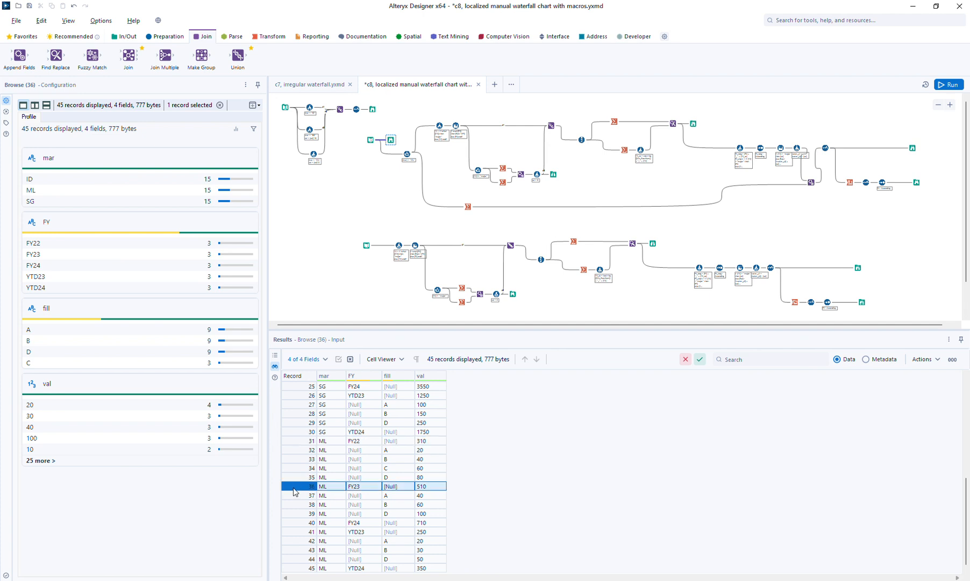
click(299, 532)
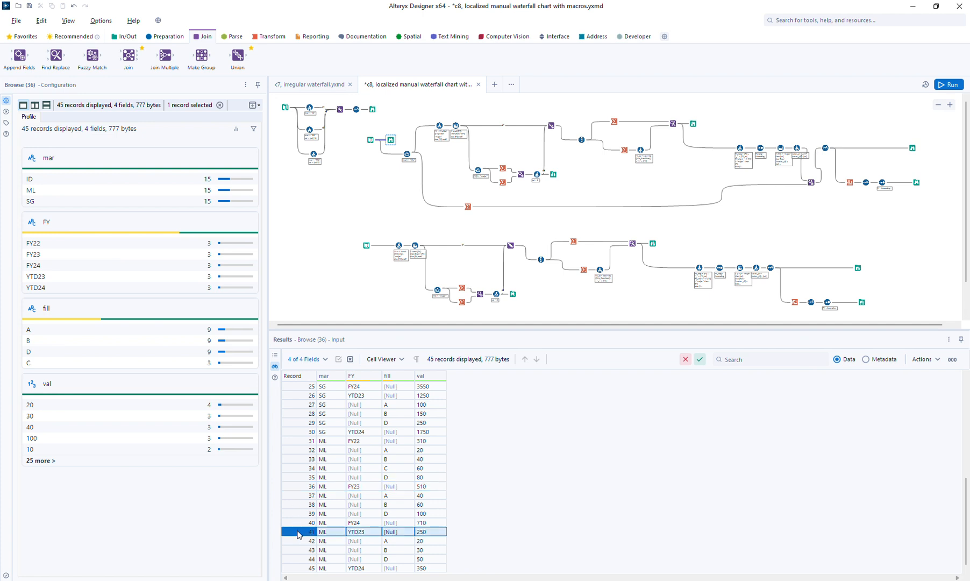
click(293, 522)
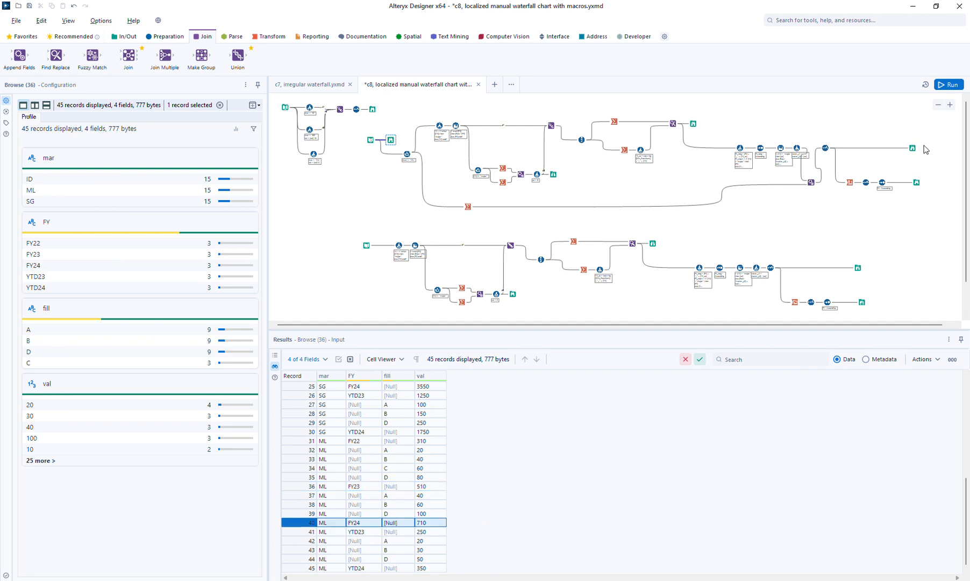
click(916, 182)
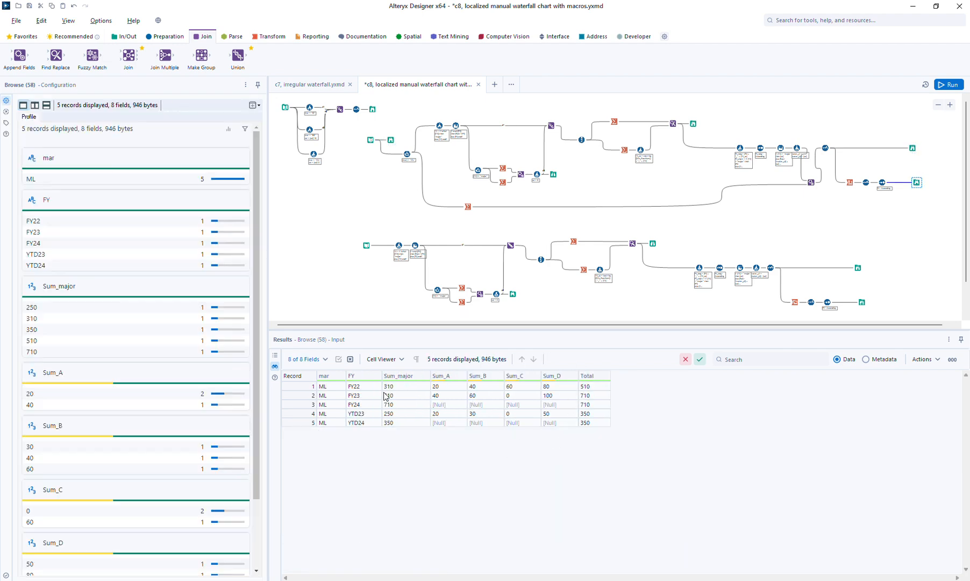
click(384, 395)
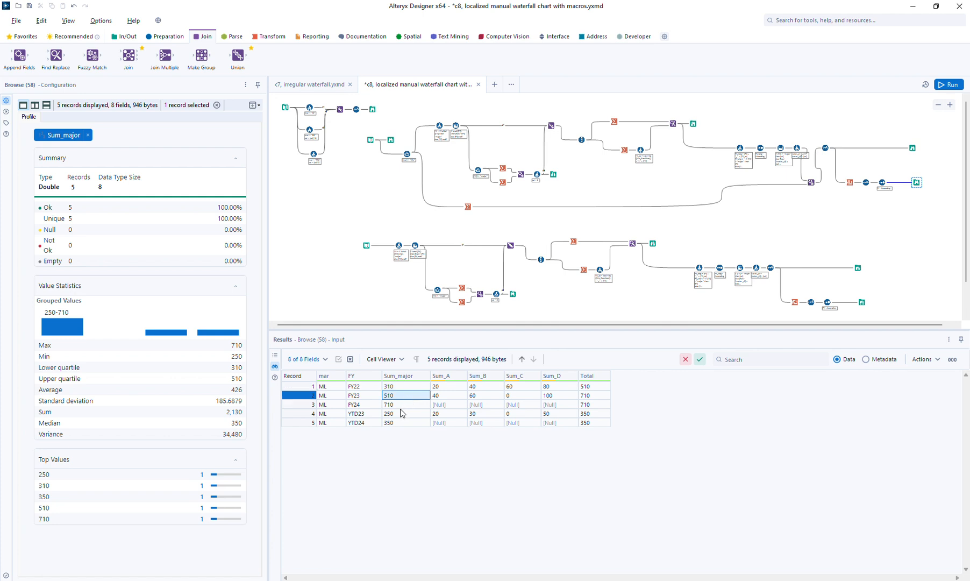
click(400, 407)
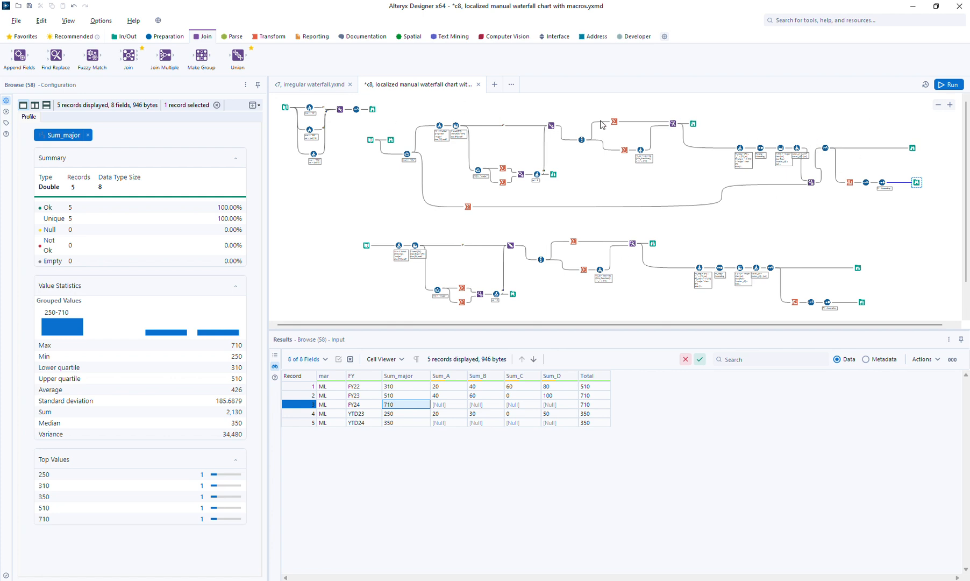
Save the workflow and move the source Text Input and its Browse down and left, away from the Filter's tool chain.
key(ctrl+s)
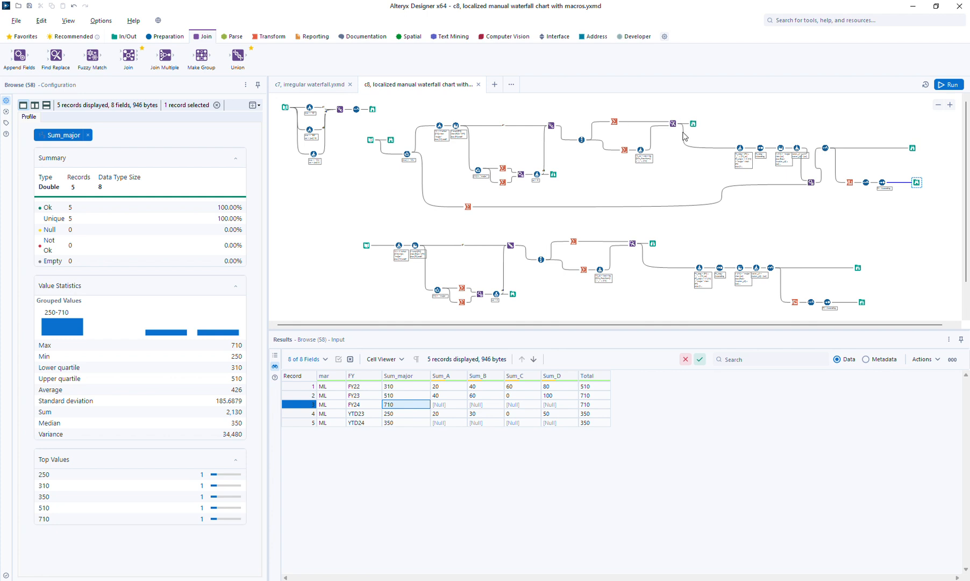
click(407, 155)
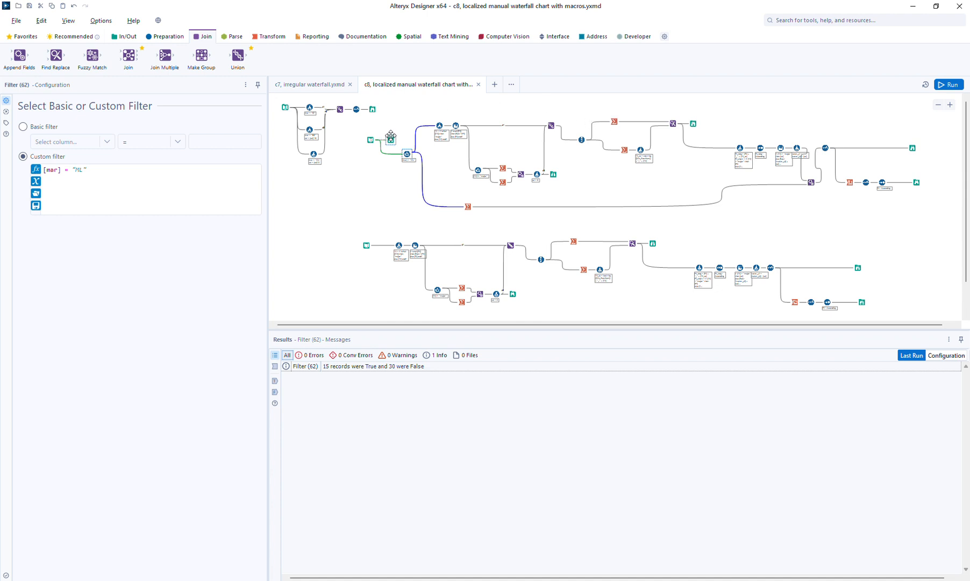
drag(361, 130, 372, 174)
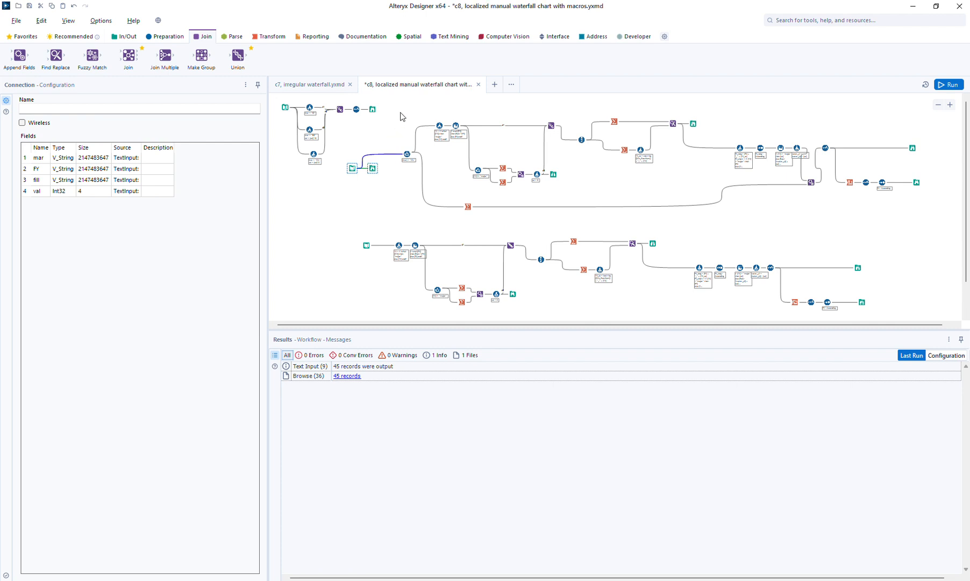
Start converting the tool chain from the Filter onward, excluding the source and final Browses, into a macro with the dark red icon.
drag(399, 108, 903, 216)
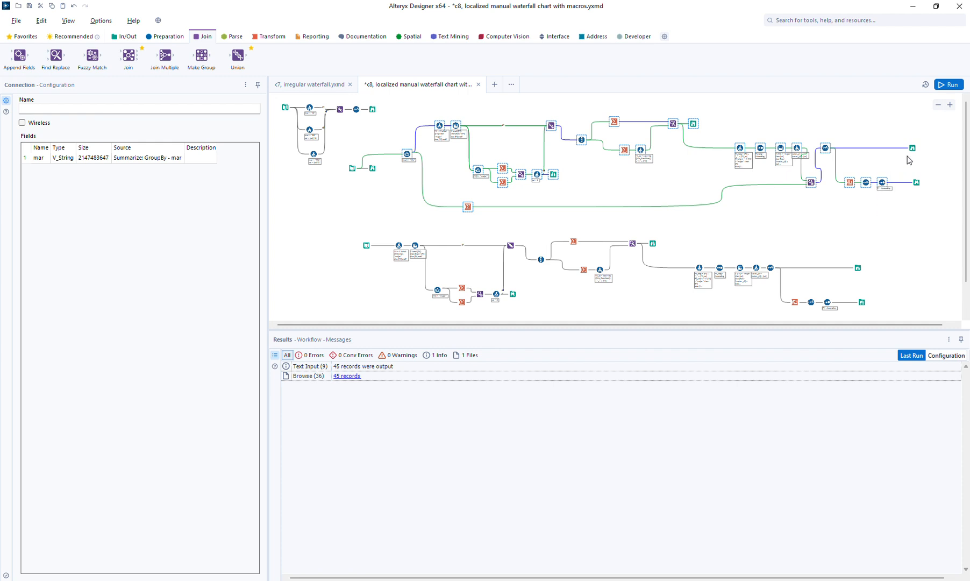
right_click(825, 148)
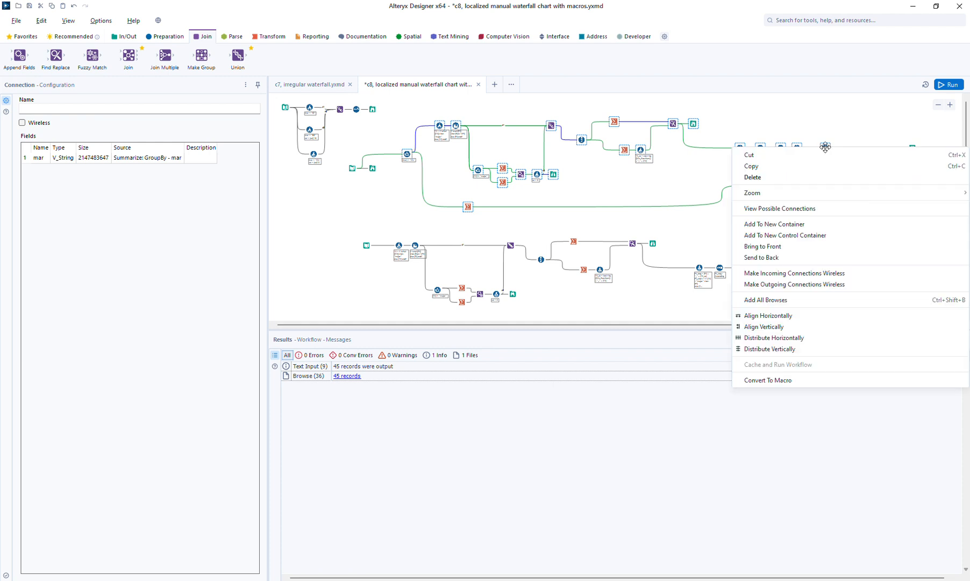
click(789, 378)
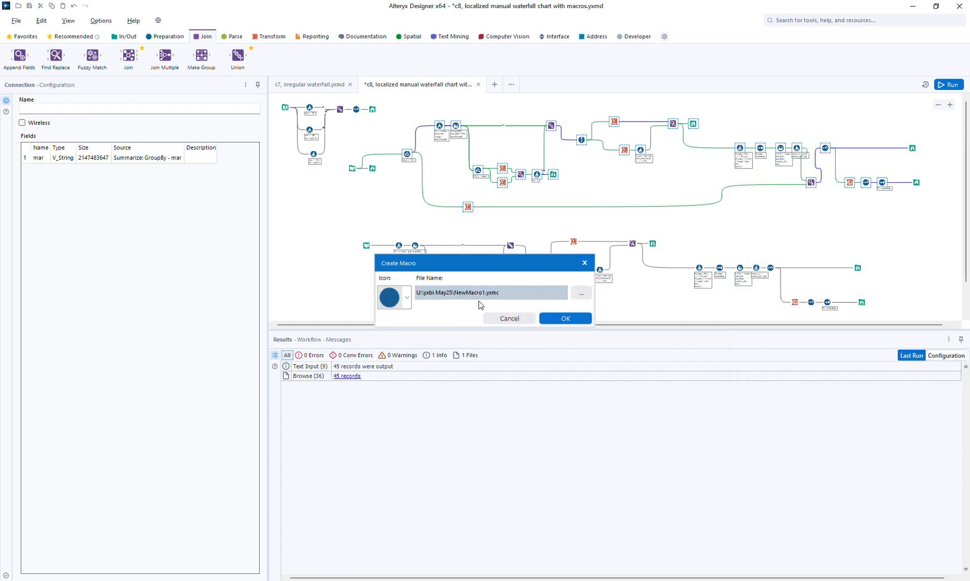
click(405, 303)
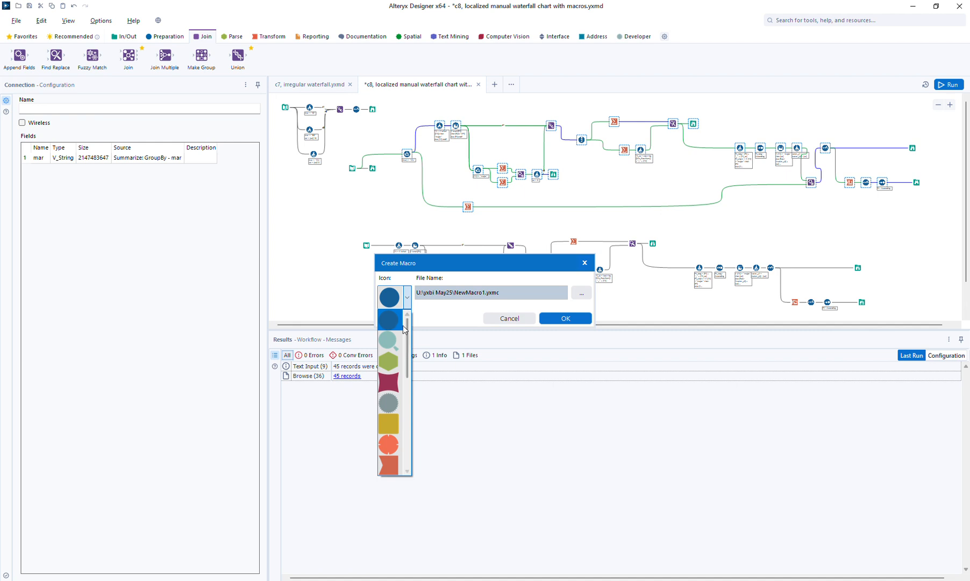
click(388, 381)
Save the new macro as Macro_for_localized_manual_waterfall_chart in the macros folder and create it.
click(582, 296)
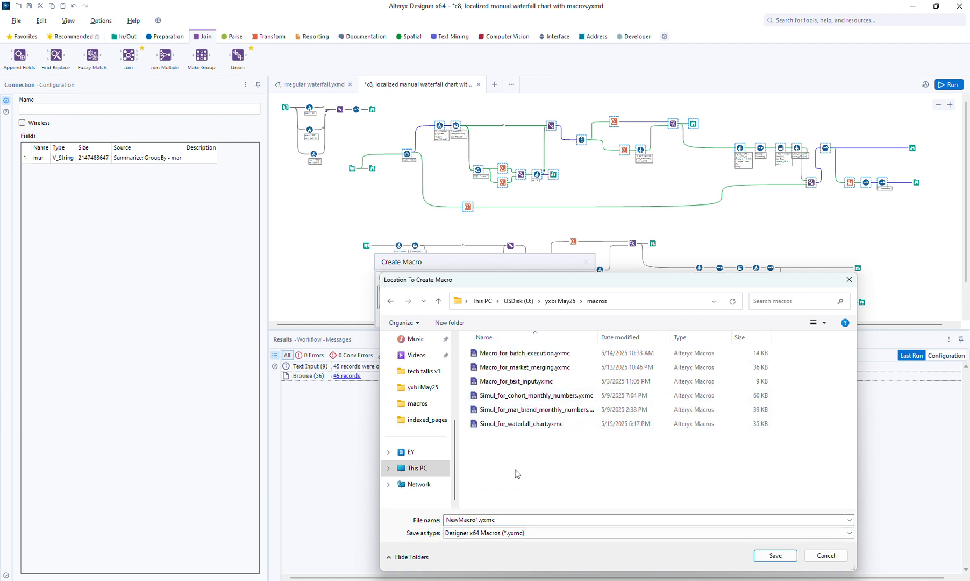
double_click(535, 520)
text(Ma)
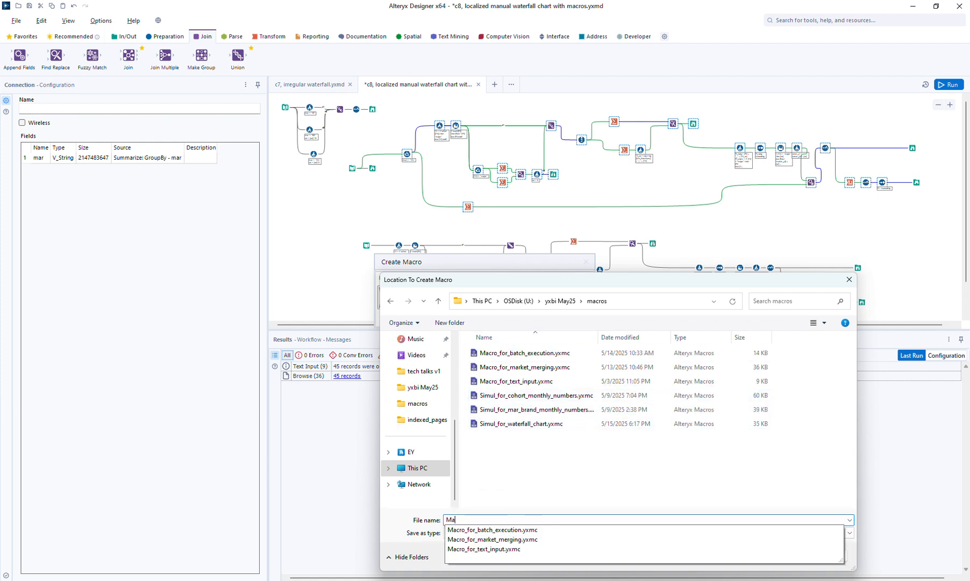
text(cro_for_localized_manual_waterfall_char)
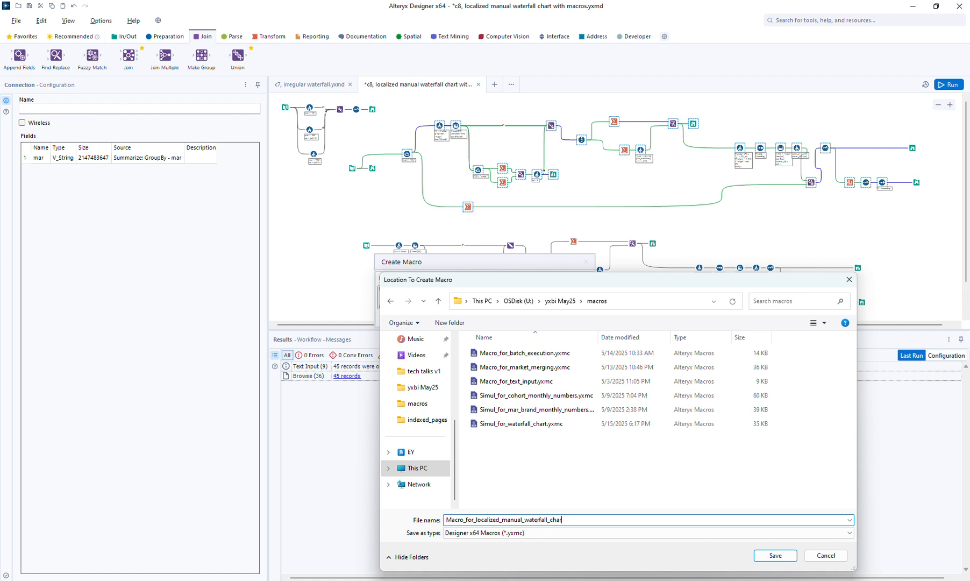
click(776, 555)
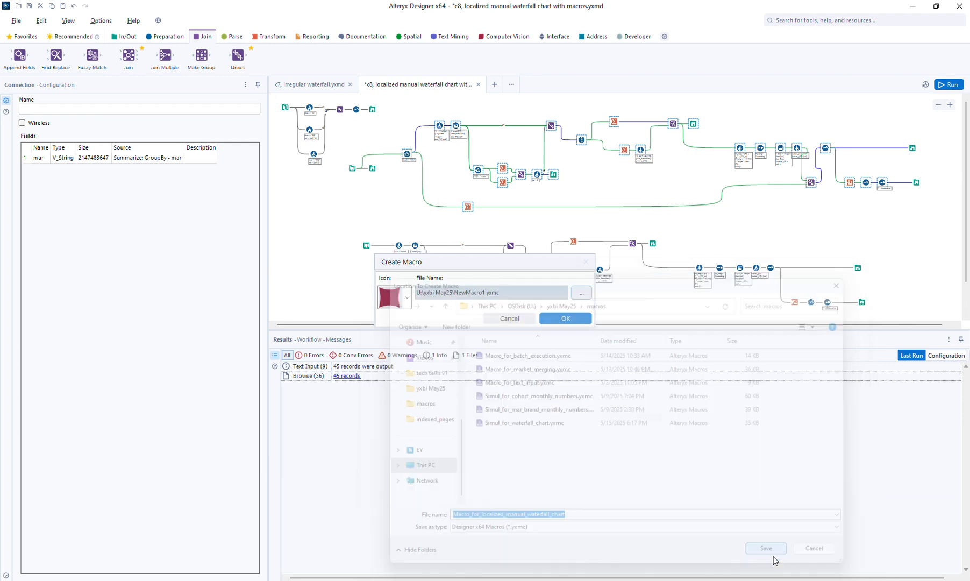
click(564, 318)
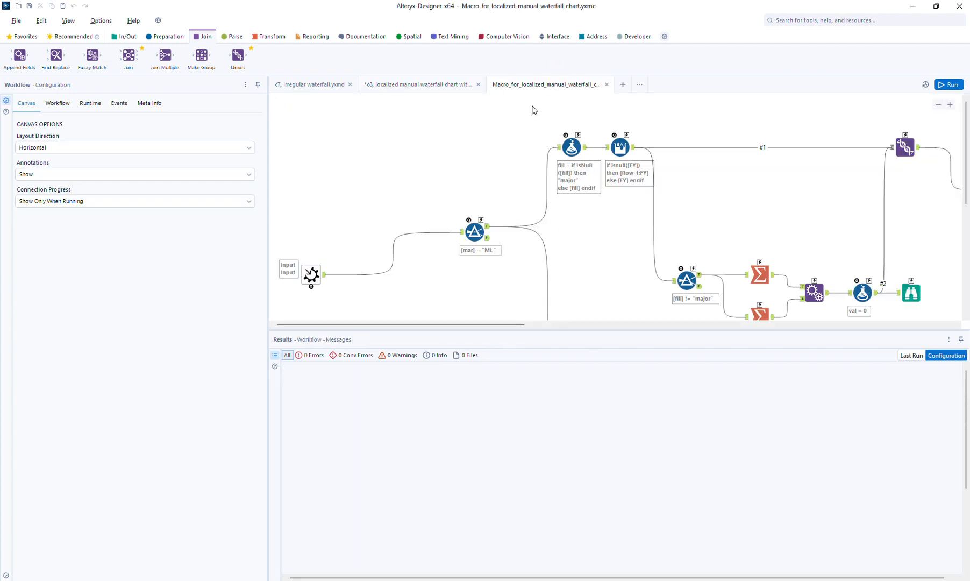
In the macro, name the upper Macro Output "Waterfall data" and the lower one "Check".
scroll(534, 173, down, 4)
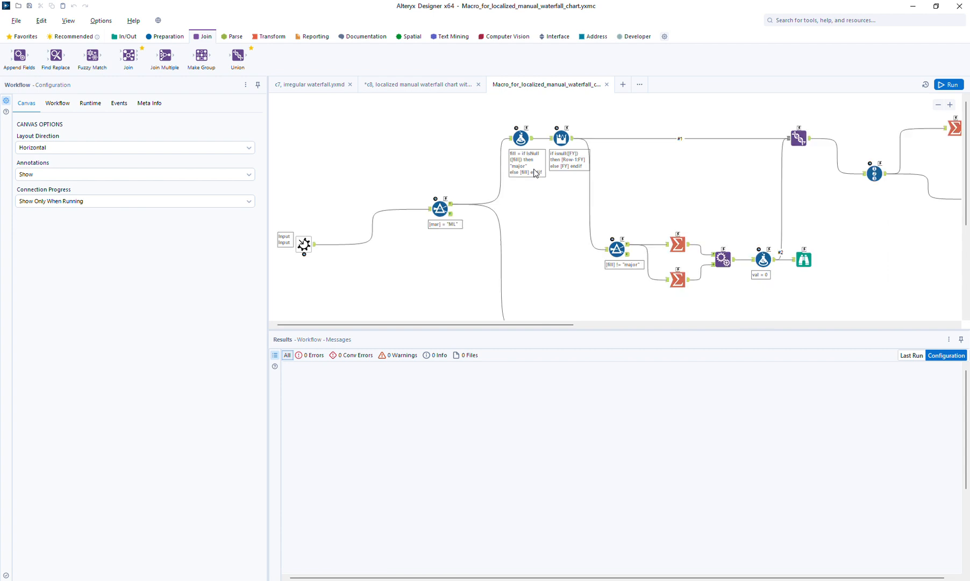
scroll(535, 172, down, 1)
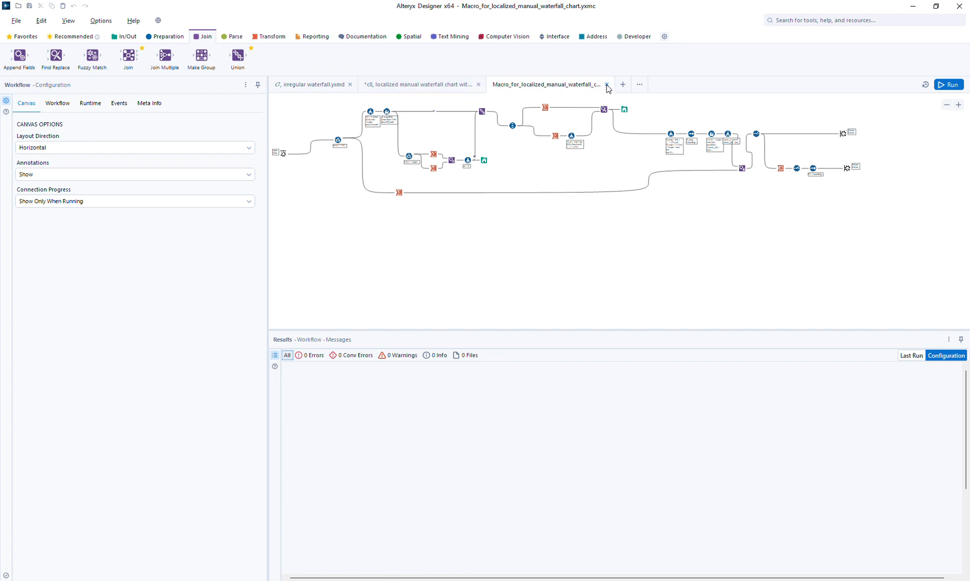
click(842, 136)
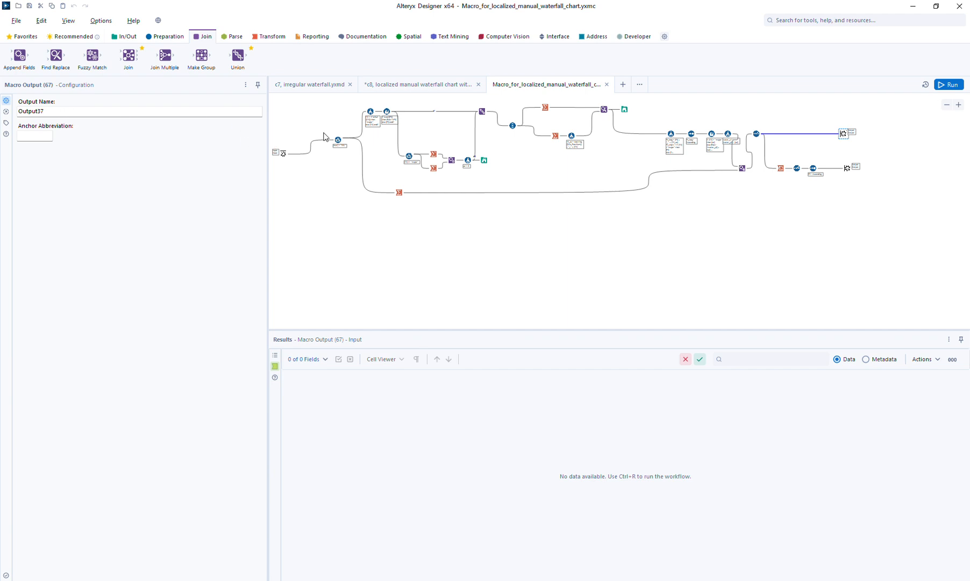
double_click(32, 110)
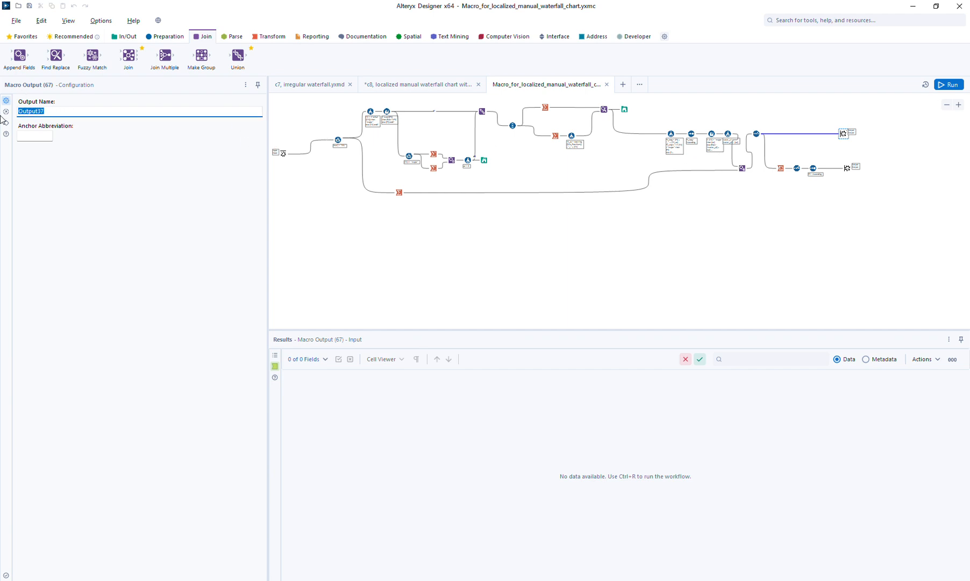
text(Waterfall data)
click(31, 134)
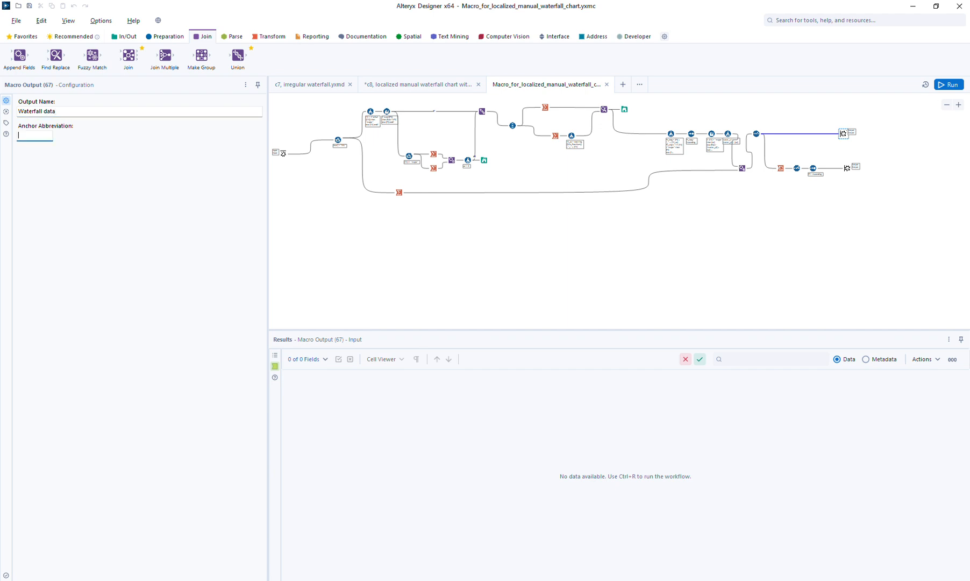
click(846, 169)
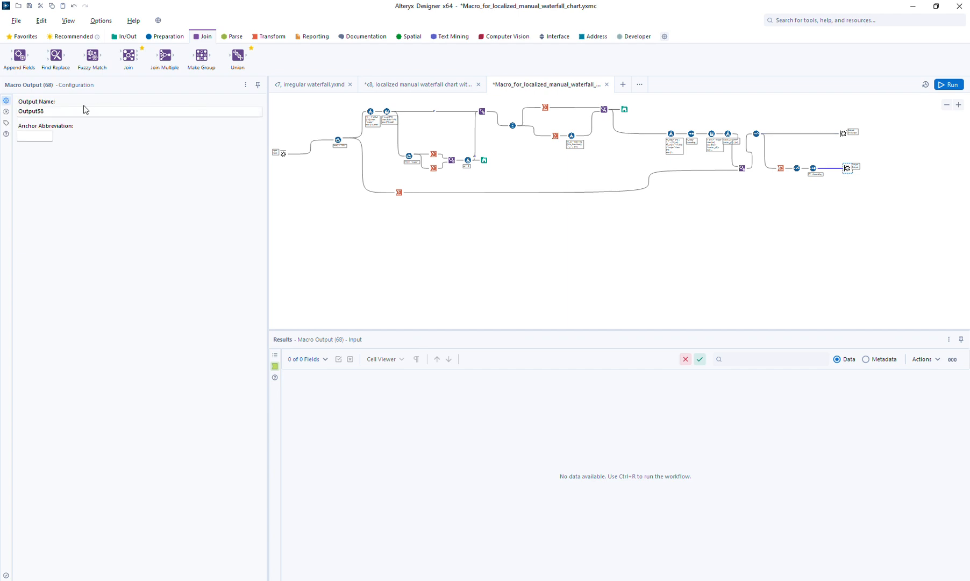
text(Chec)
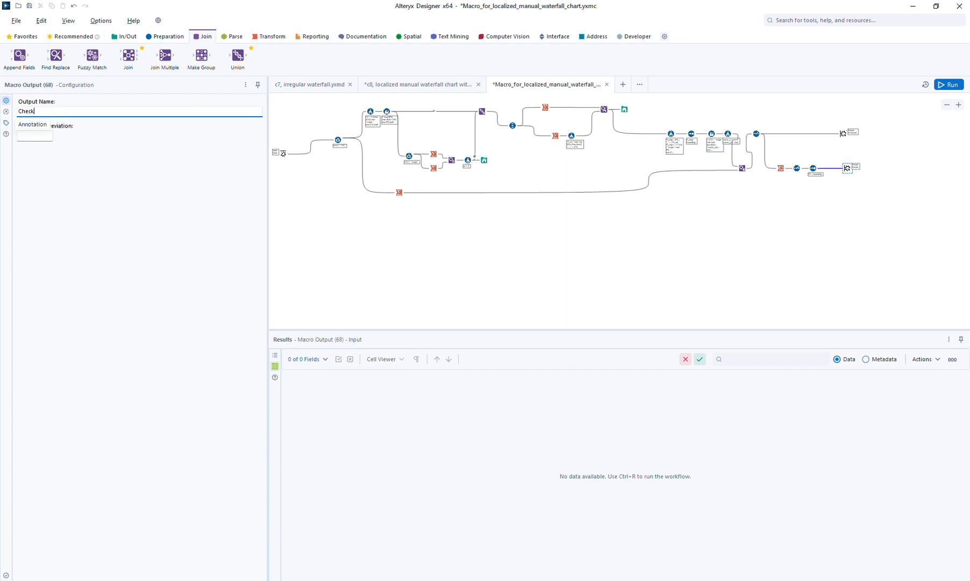
key(Tab)
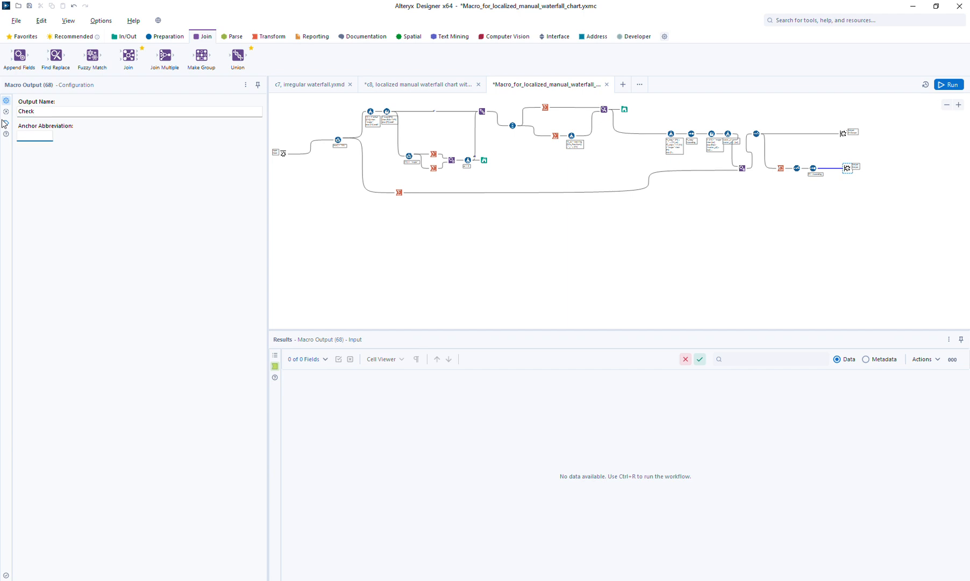
Close the macro with its changes saved and acknowledge its refresh in the workflow.
click(606, 83)
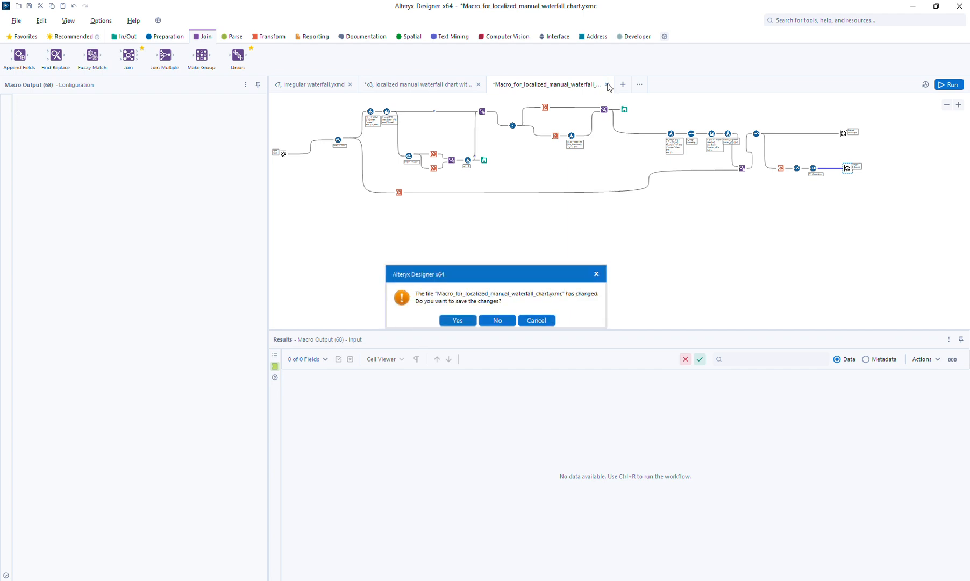
click(459, 323)
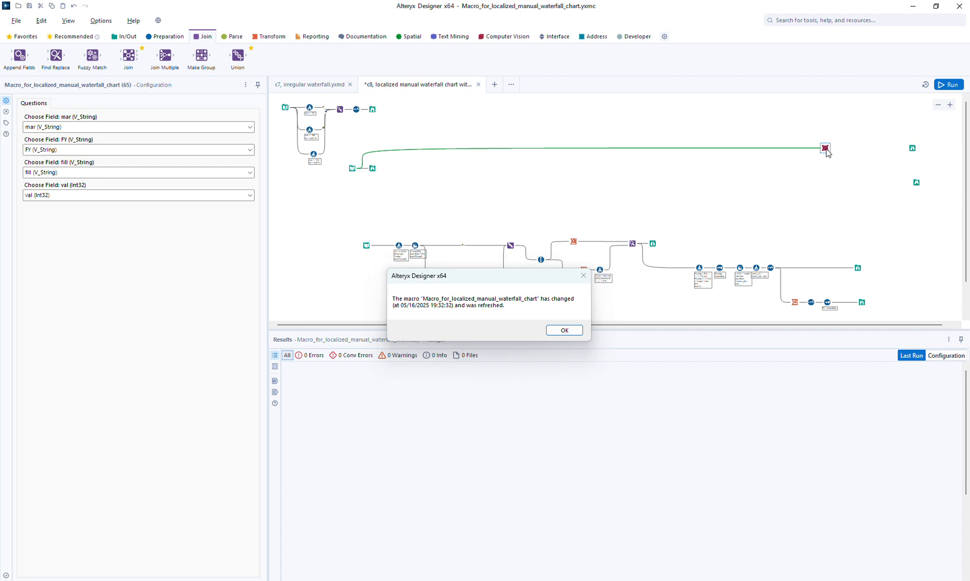
click(564, 330)
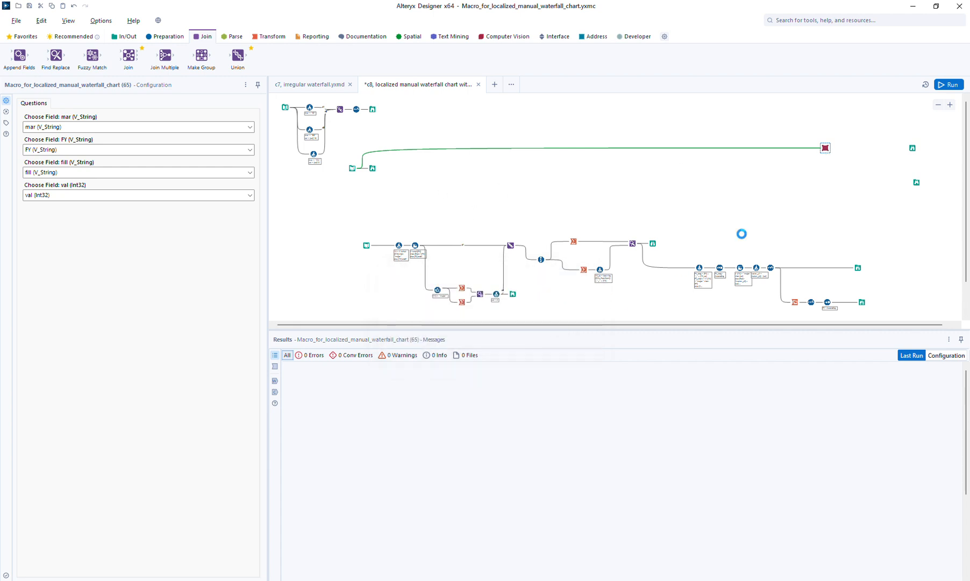
Delete the two disconnected final Browse tools and move the macro tool next to the source data's Browse.
drag(893, 135, 925, 195)
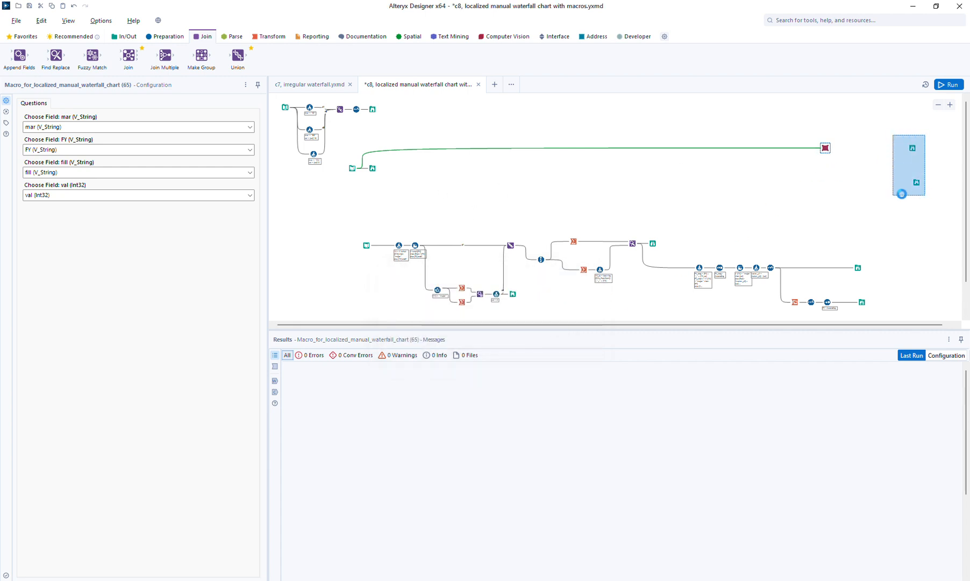
key(Delete)
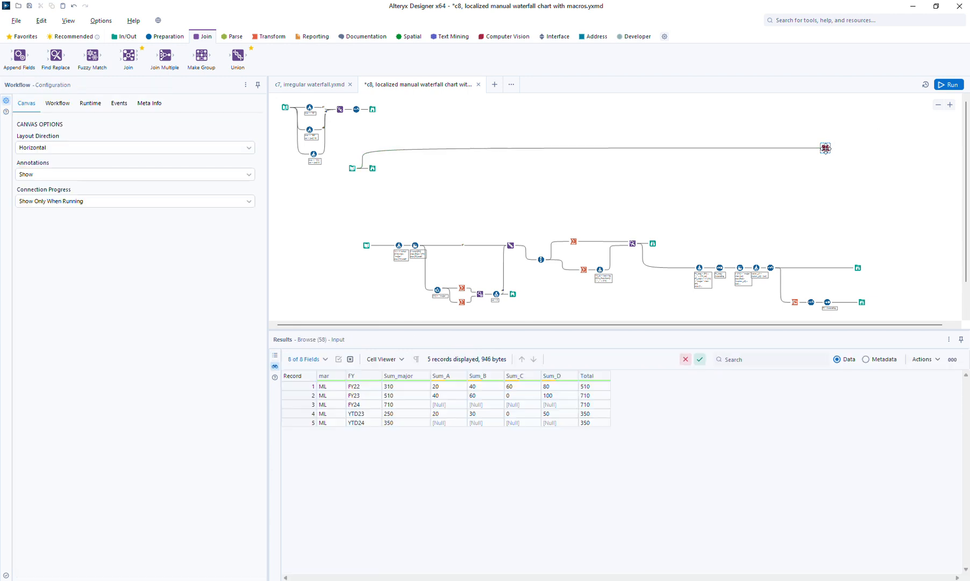
drag(824, 148, 392, 175)
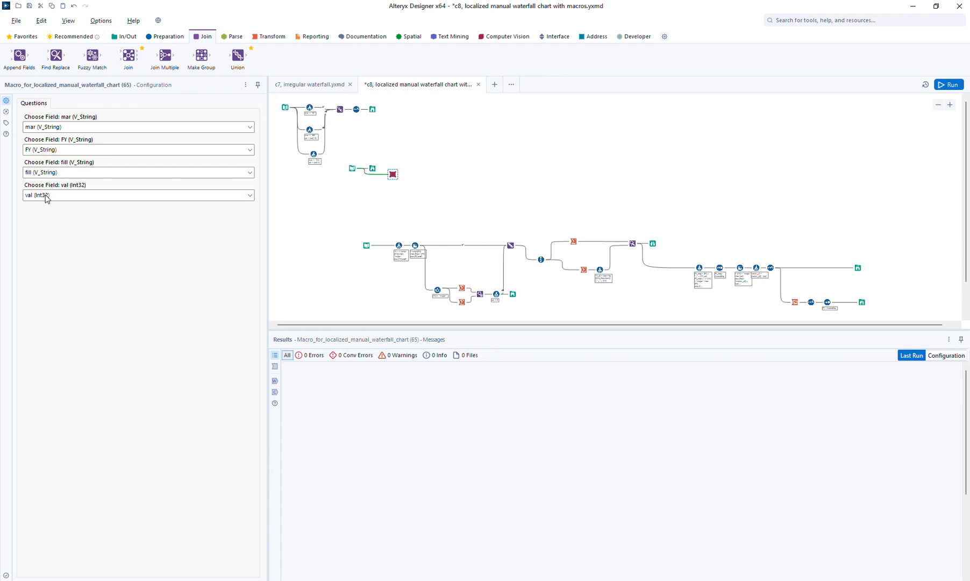
Open the macro from its tool in the workflow and open the Macro Input's template data for editing.
right_click(391, 177)
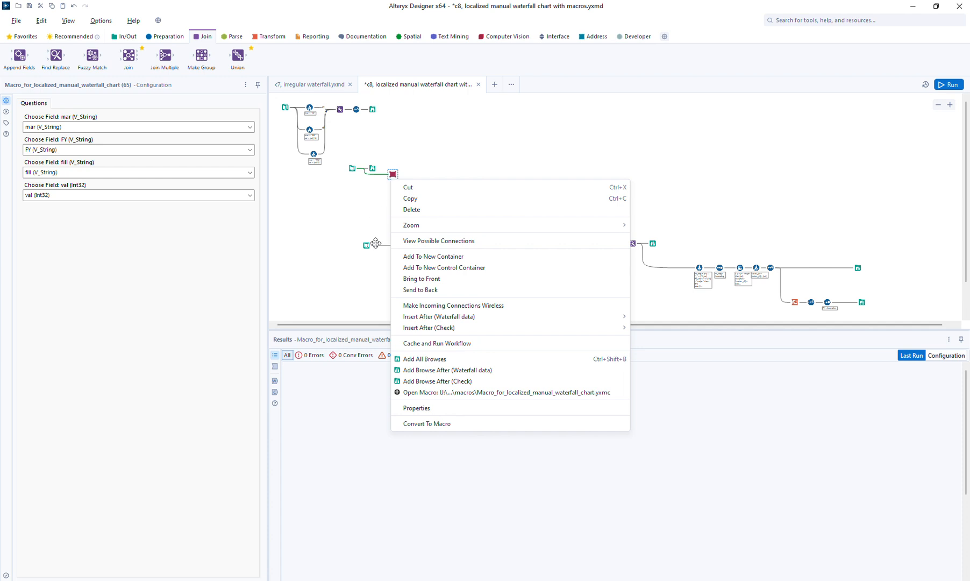
click(434, 394)
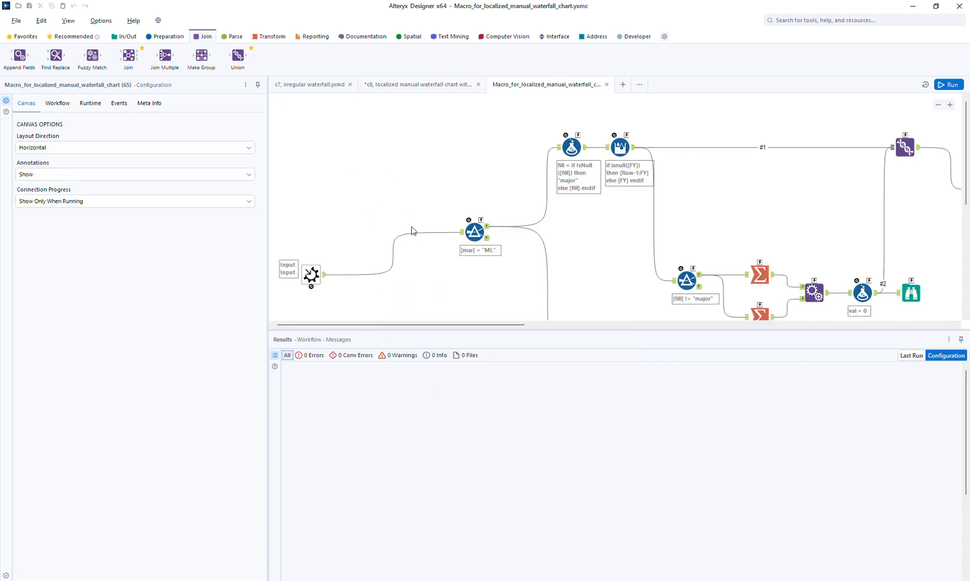
click(311, 275)
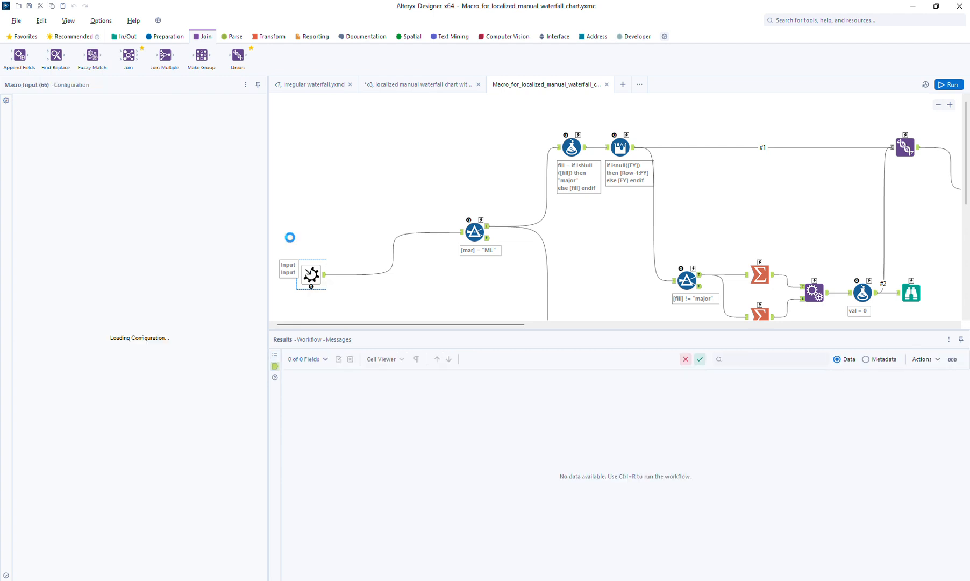
click(65, 126)
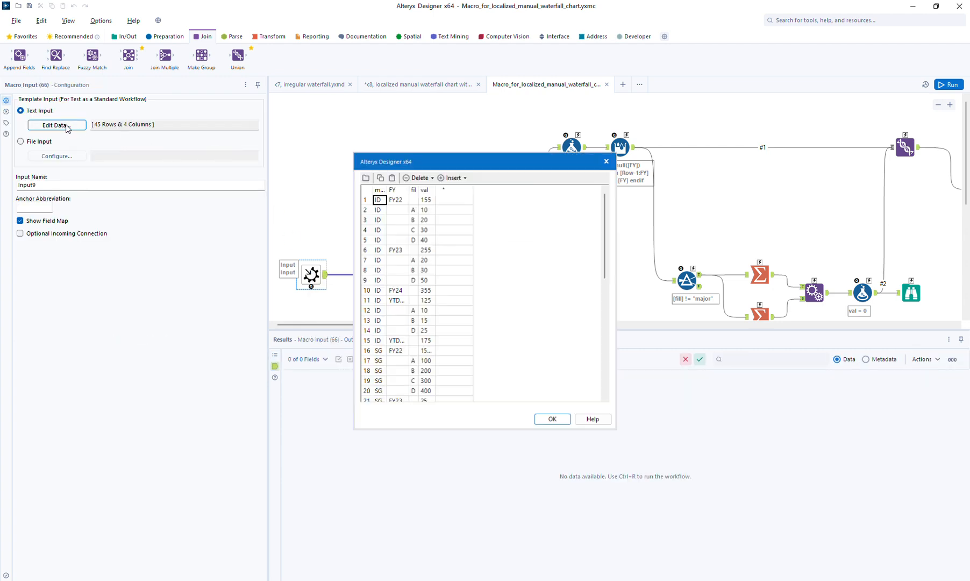
Set the template's val to 155.5 in the first ID row and 9.5 in the second, and accept the data.
click(433, 204)
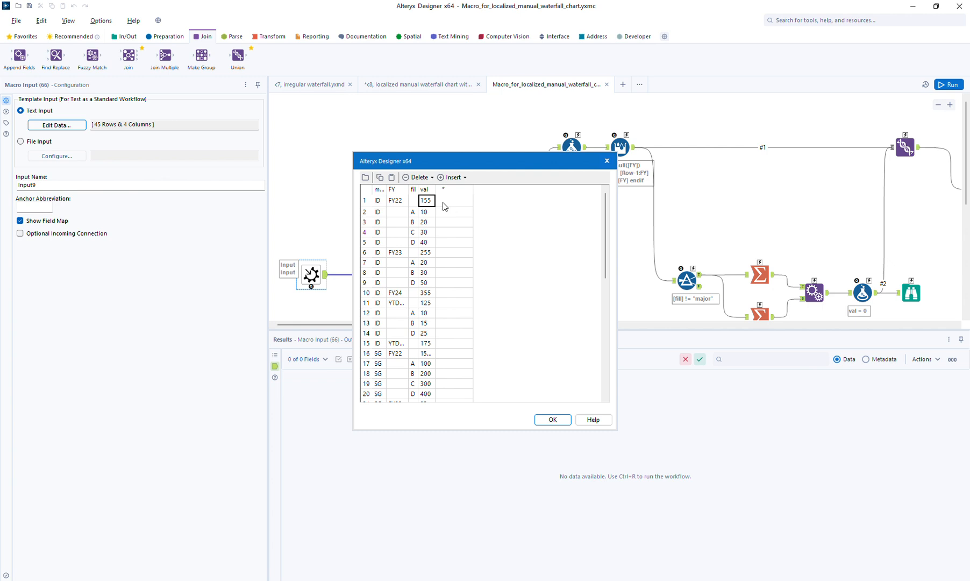
double_click(435, 203)
key(Escape)
double_click(426, 202)
click(431, 215)
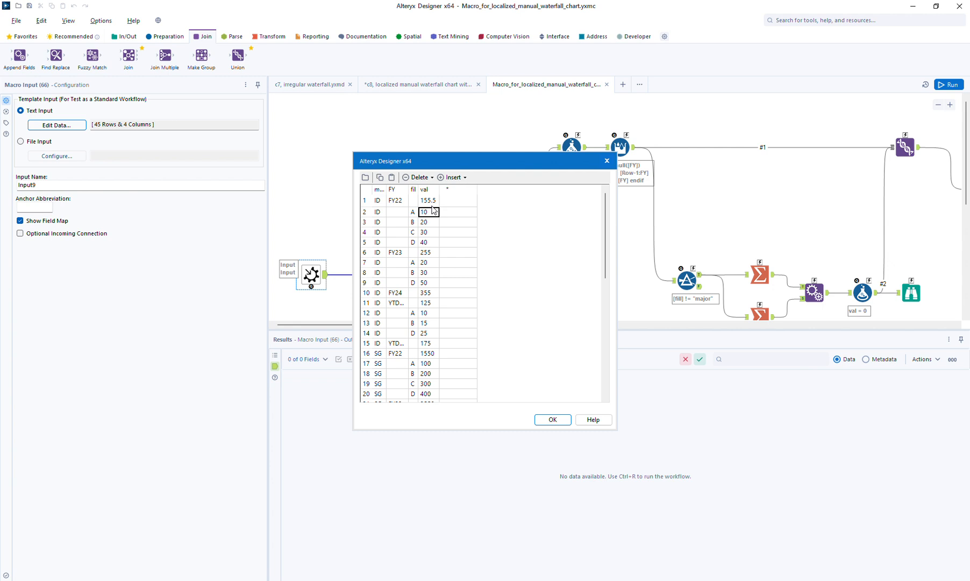
text(9.5)
click(544, 418)
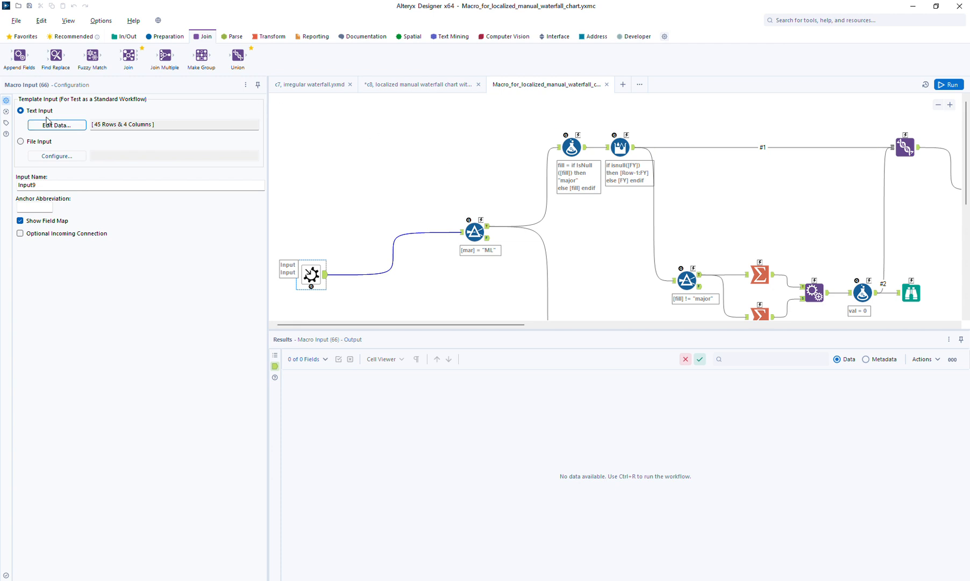
Check the macro tool's field mapping in the workflow, save the edited macro, and return to the workflow to refresh it.
click(425, 85)
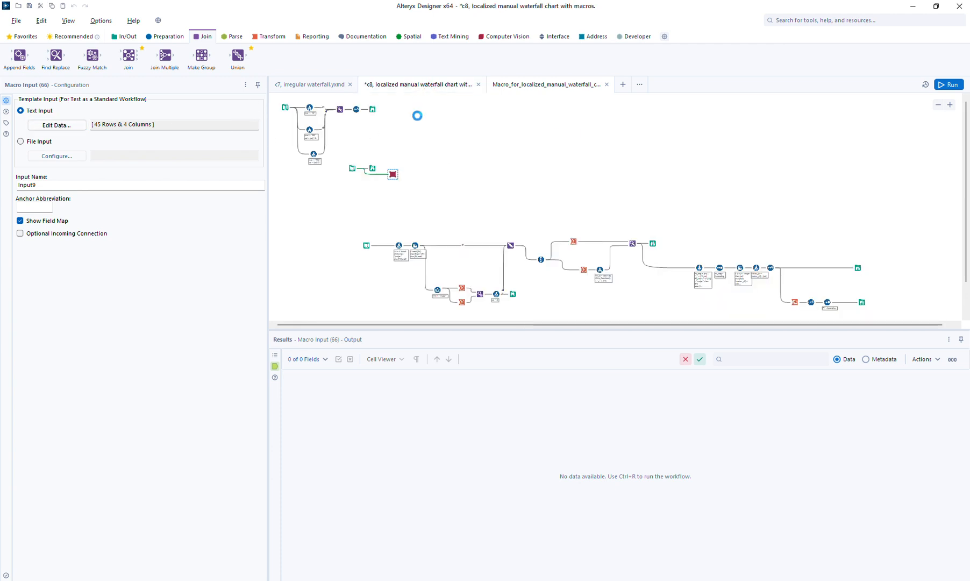
click(393, 174)
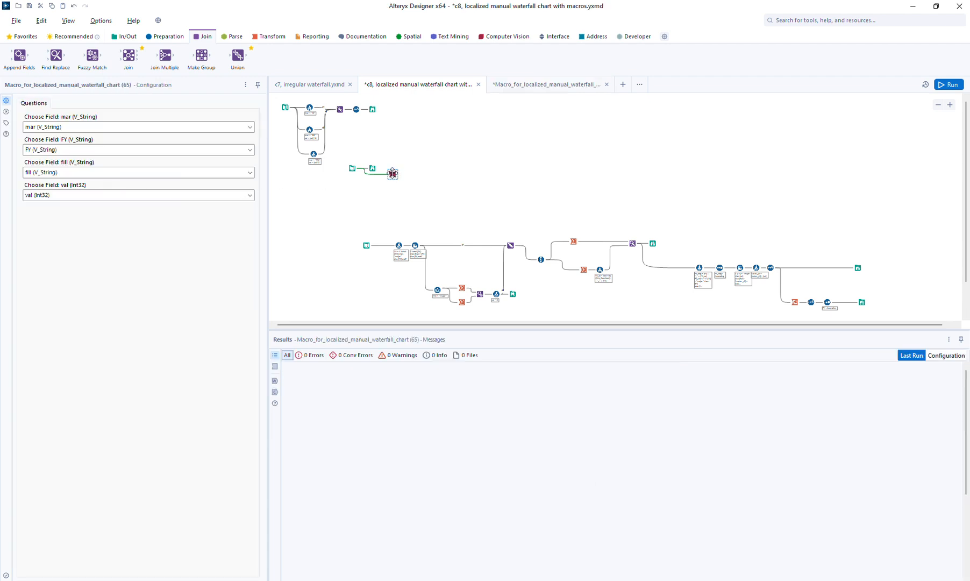
right_click(393, 173)
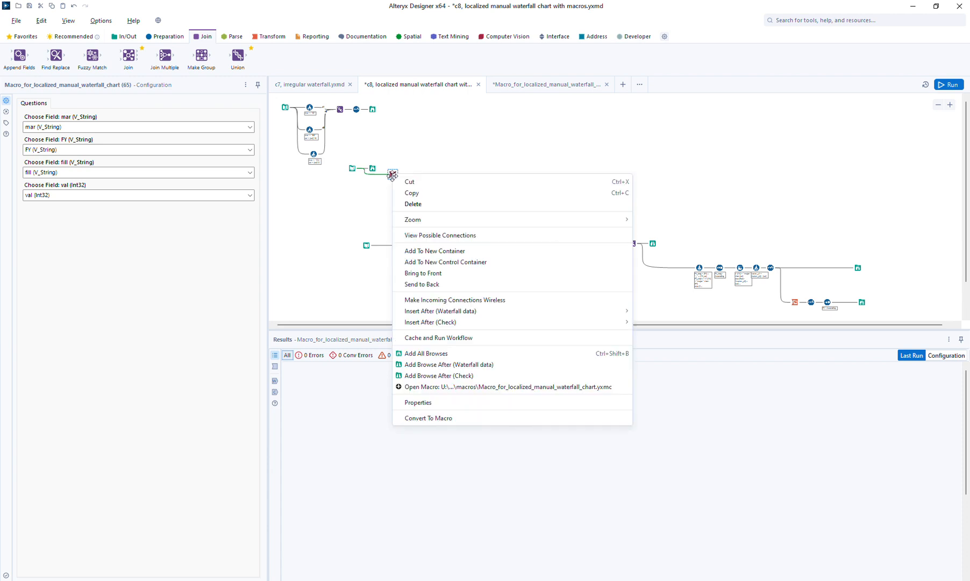
click(539, 84)
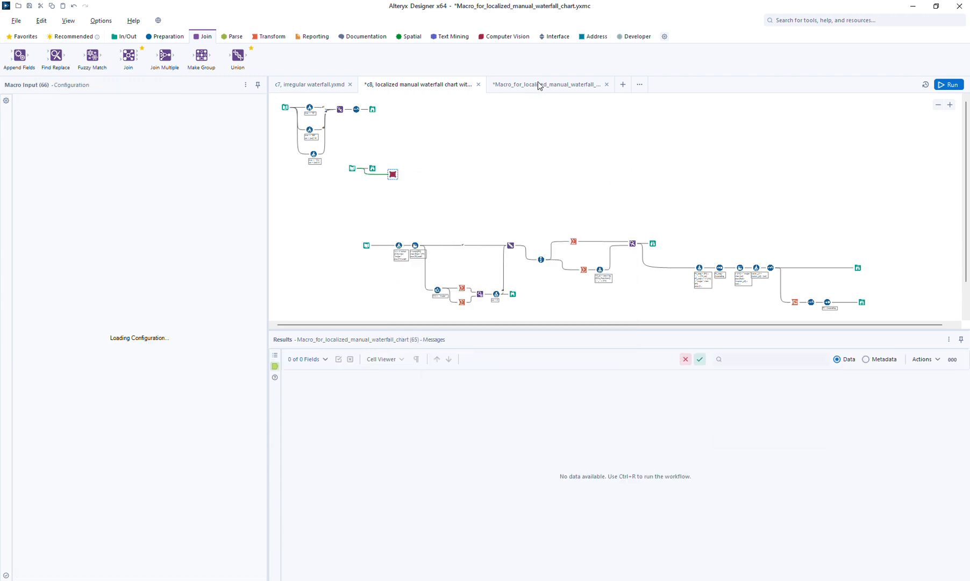
click(425, 86)
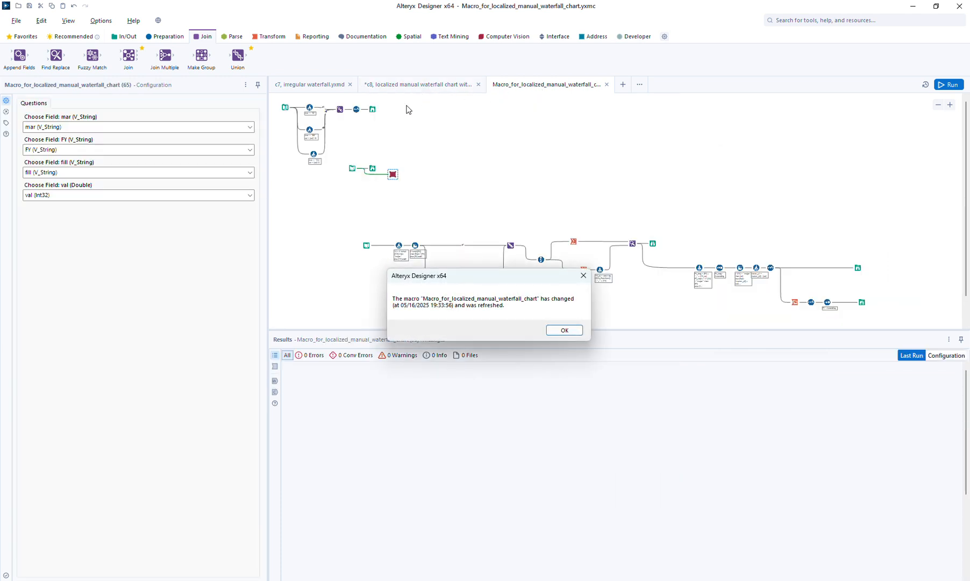
Accept the macro refresh notice and move the source data's Browse tool slightly up, clear of the macro tool.
click(561, 332)
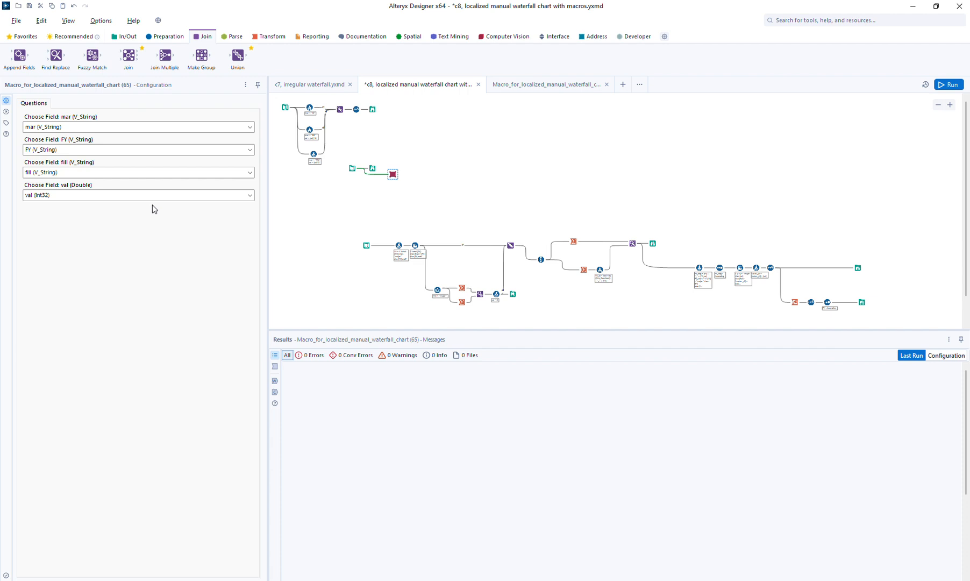
click(372, 168)
drag(373, 169, 376, 160)
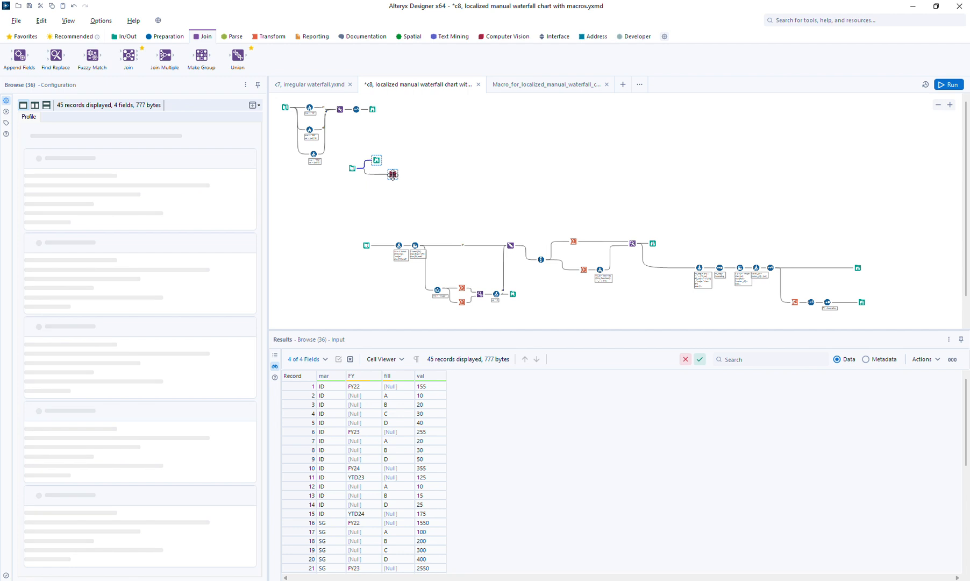
In the macro, add a Control Parameter above the [mar] = "ML" Filter and label it "Select the market to compute".
click(536, 86)
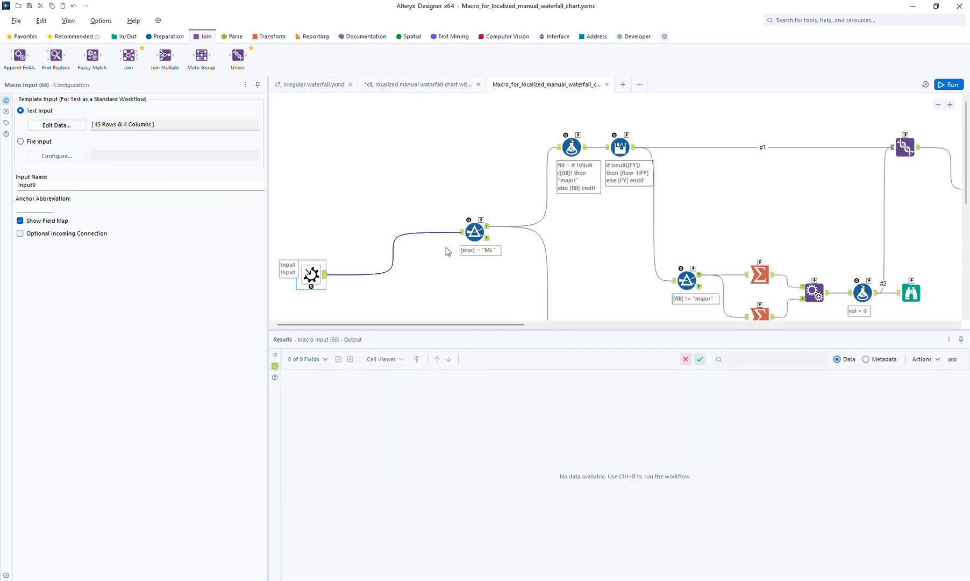
click(475, 242)
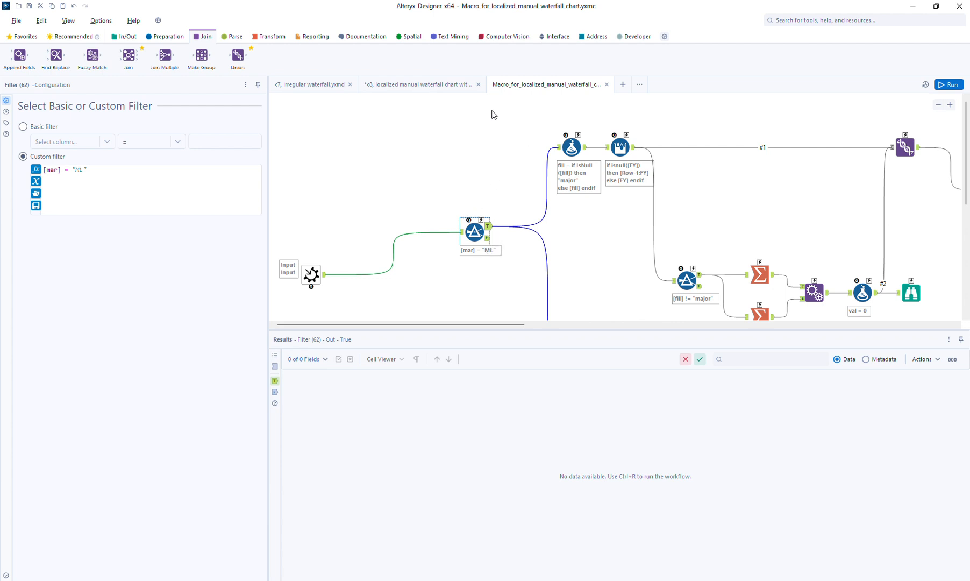
click(554, 36)
drag(129, 57, 355, 132)
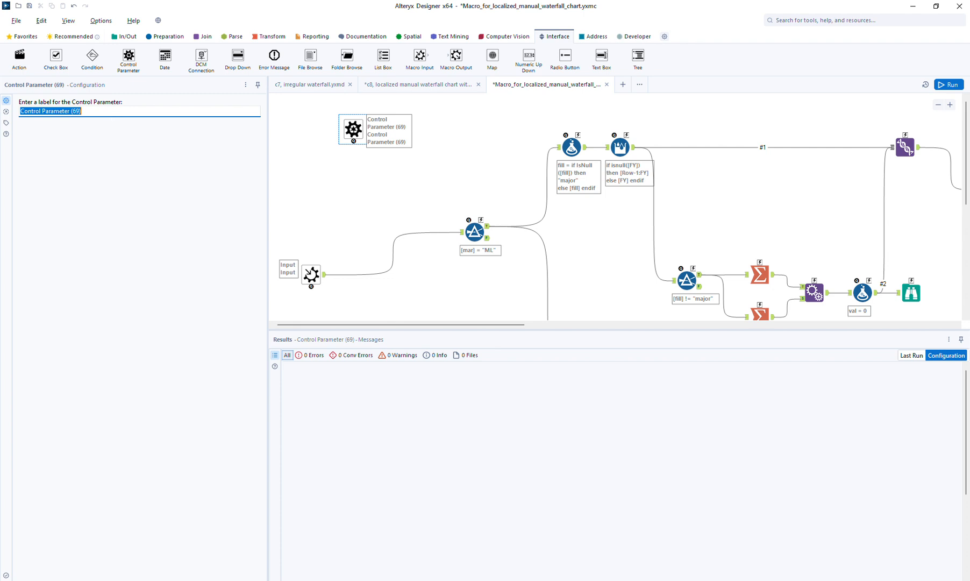
text(Select the market to compute)
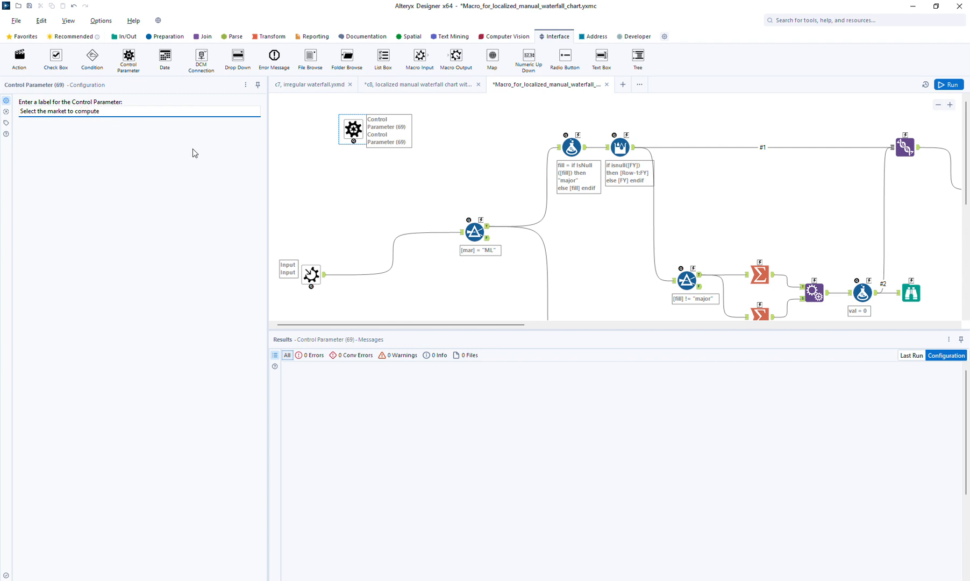
Connect the Control Parameter to the market Filter and set the resulting action to replace a specific string in the filter's expression.
drag(354, 141, 481, 217)
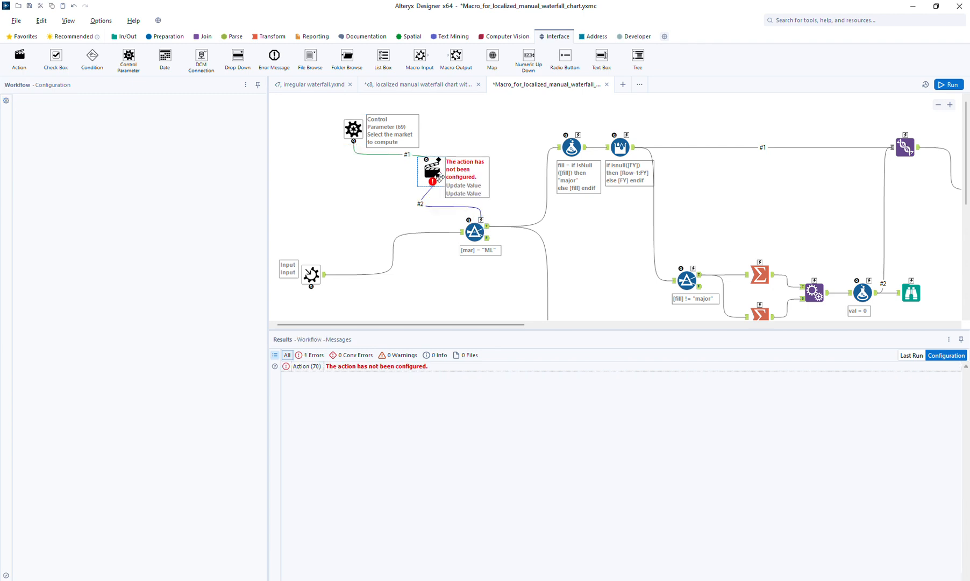
click(64, 137)
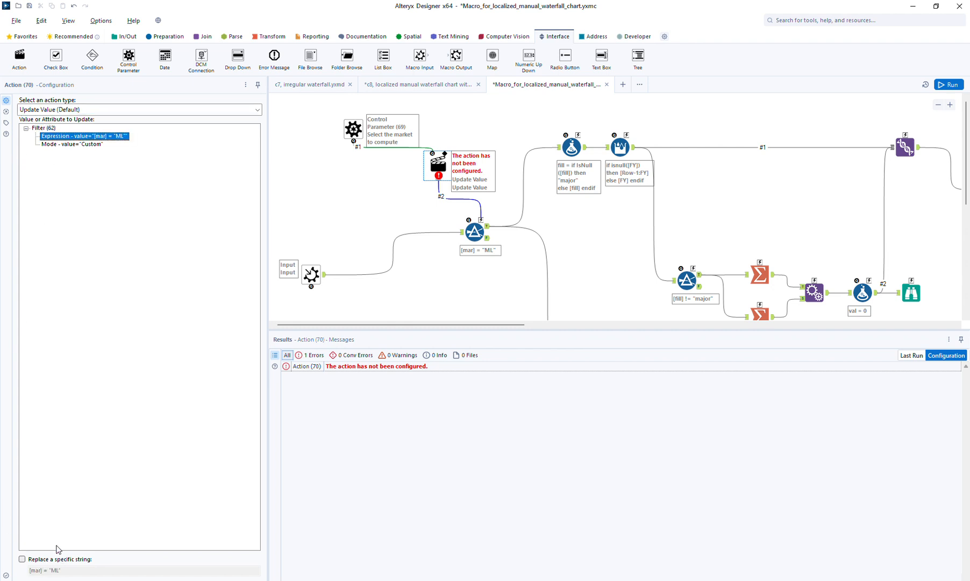
click(73, 561)
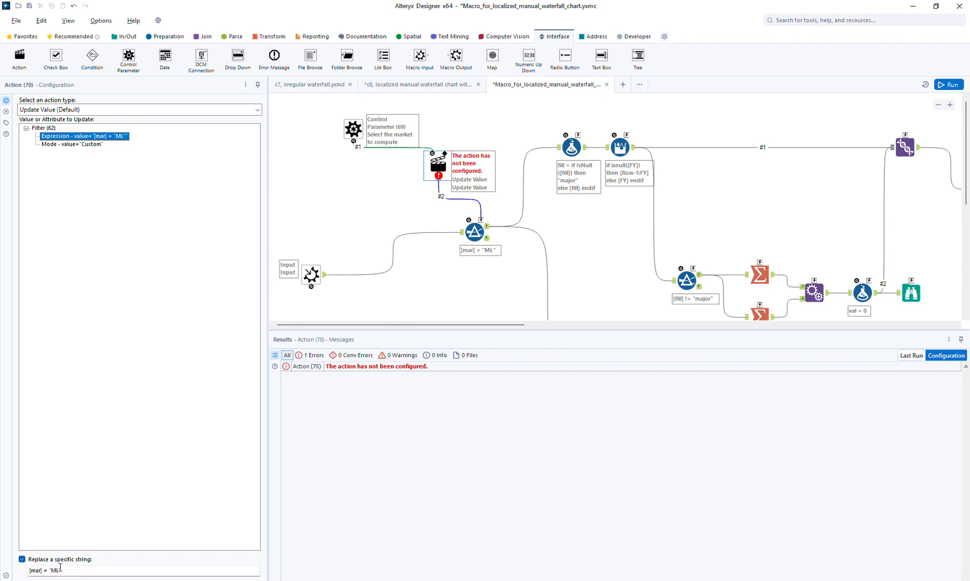
Reduce the action's string to replace to ML.
click(53, 570)
key(BackSpace)
key(BackSpace)
key(BackSpace)
key(BackSpace)
key(BackSpace)
key(BackSpace)
key(BackSpace)
click(347, 127)
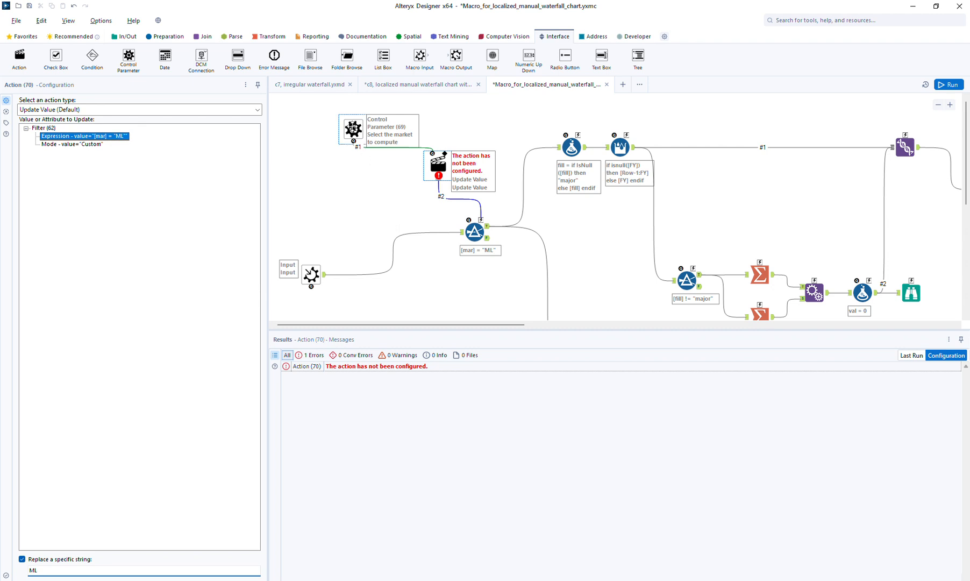
click(445, 167)
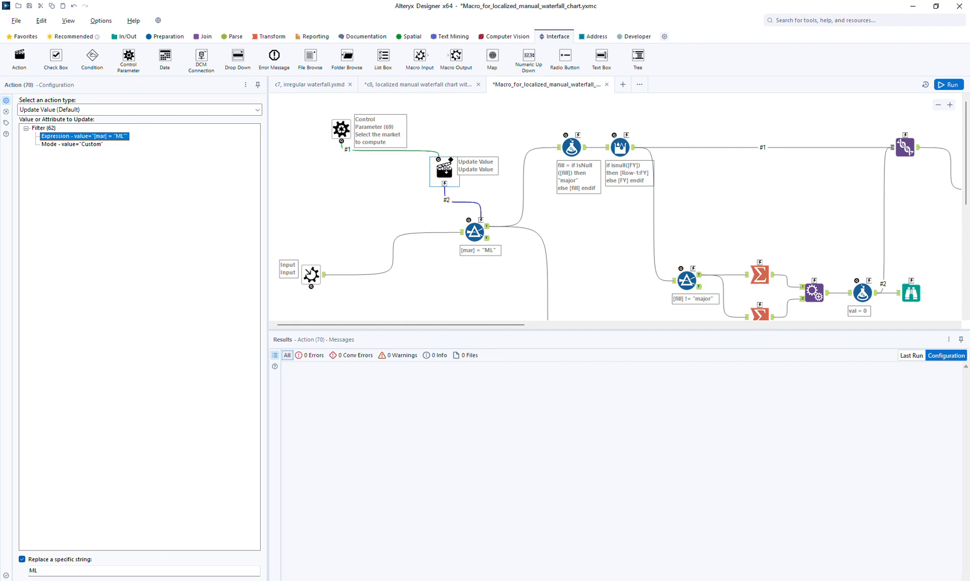
Save and close the edited macro, and accept its refresh in the calling workflow.
click(35, 573)
key(ctrl+s)
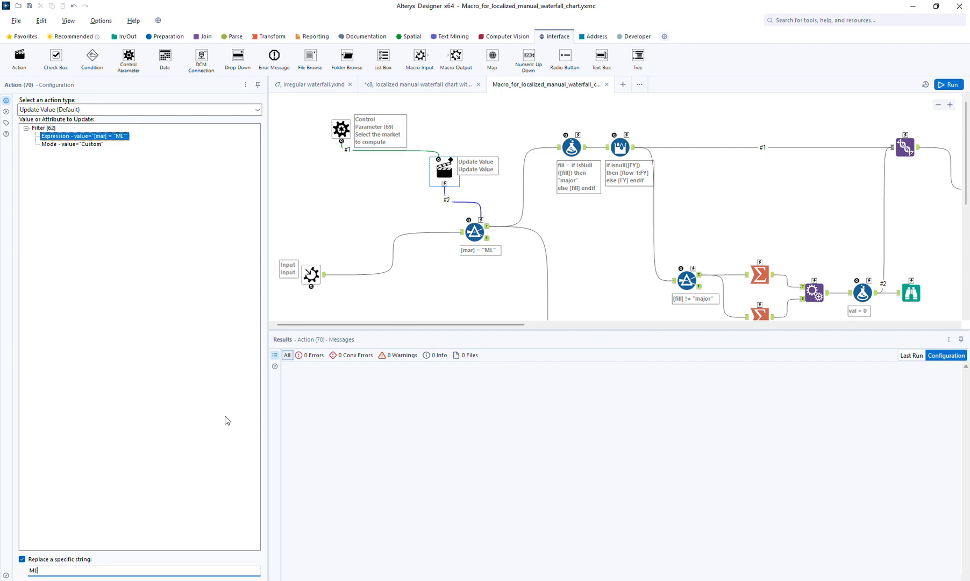
click(605, 85)
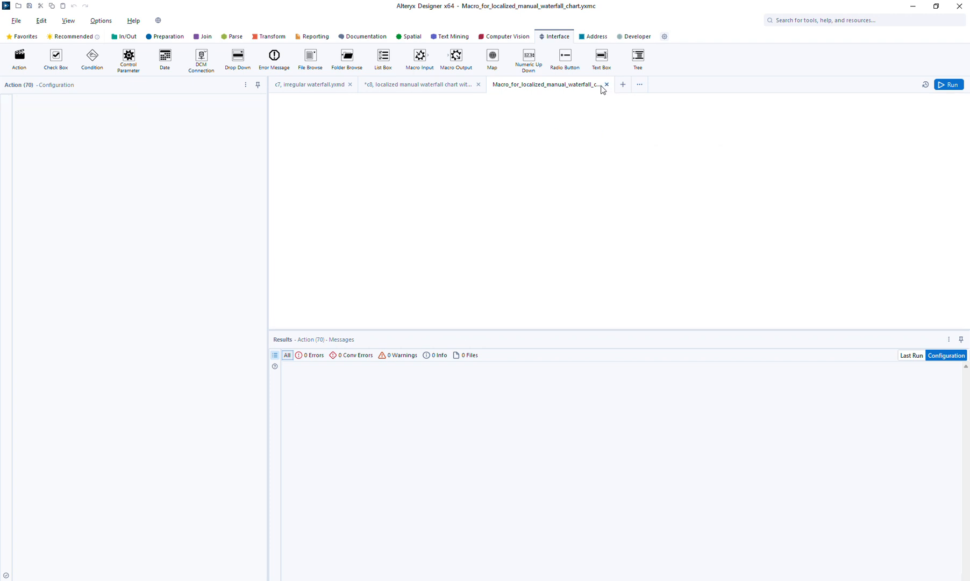
click(555, 329)
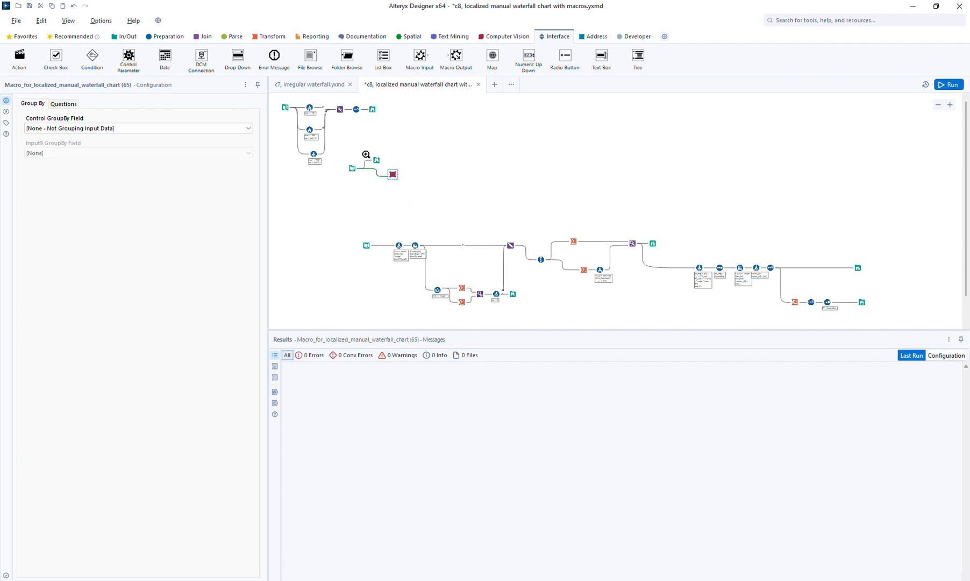
Check the macro tool's new control input and move the Browse tool further from the source data to make room.
drag(365, 154, 491, 204)
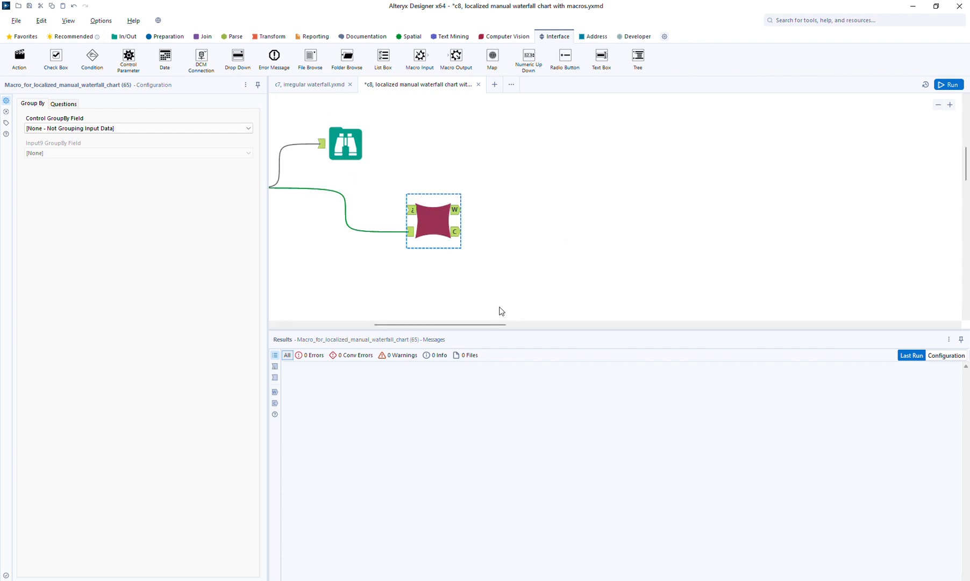
drag(488, 325, 443, 325)
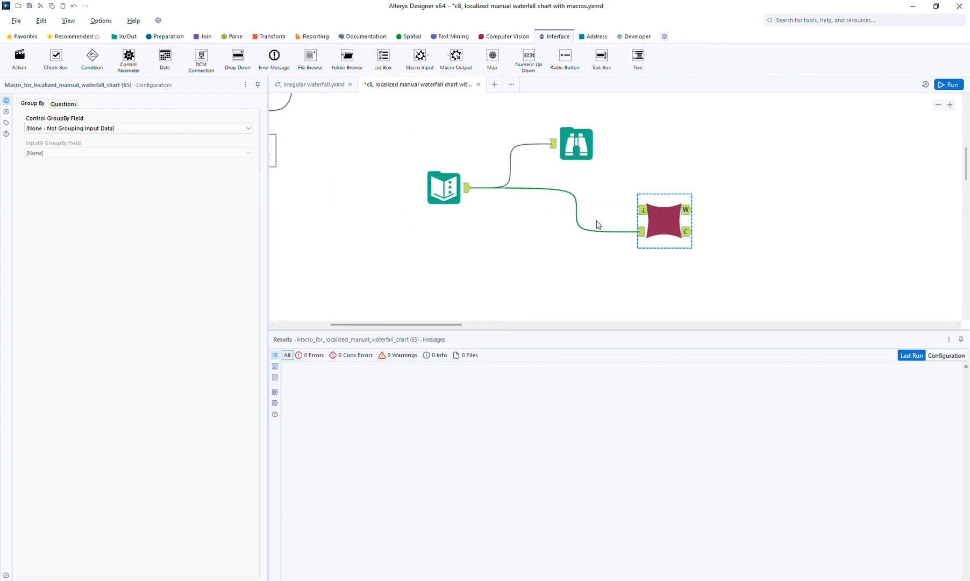
click(643, 214)
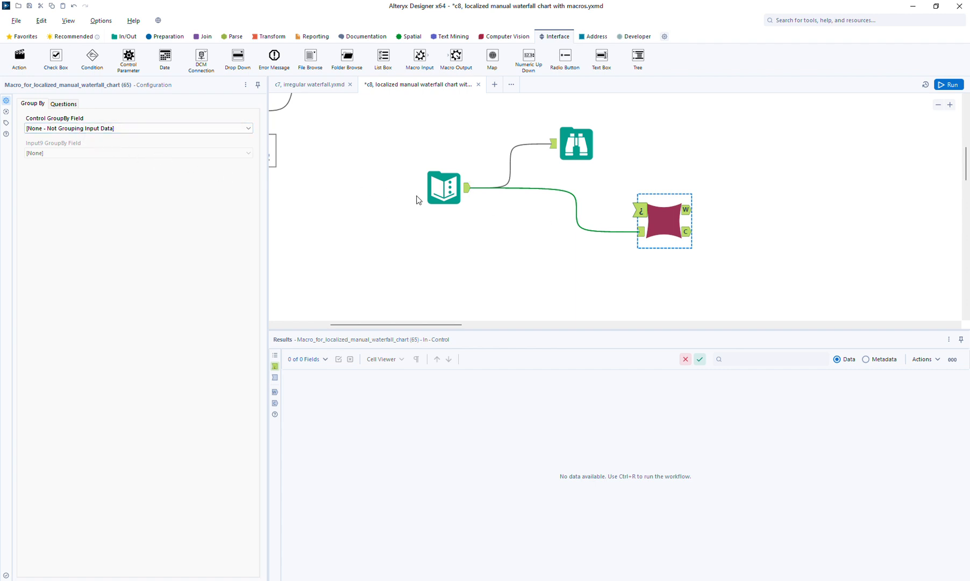
click(585, 149)
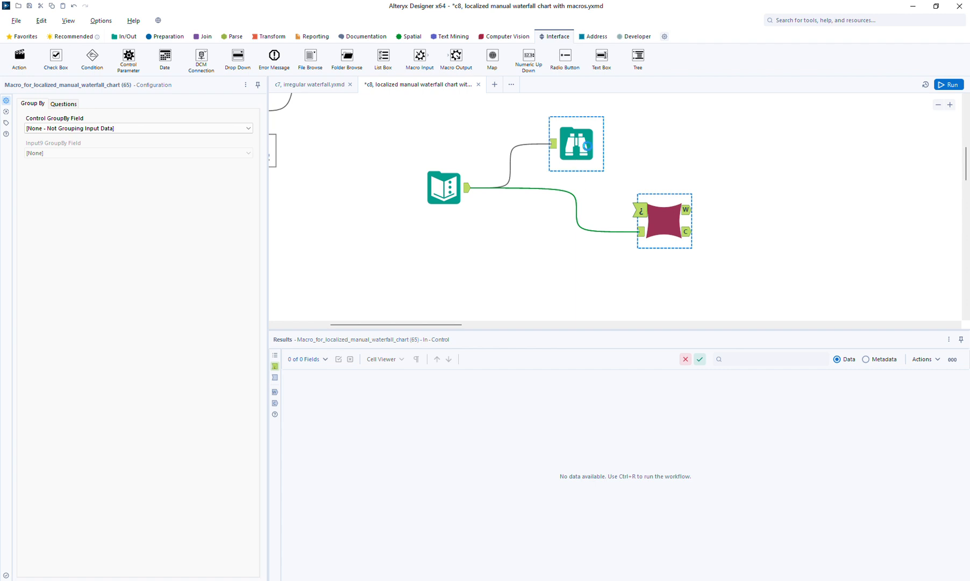
drag(585, 142, 650, 132)
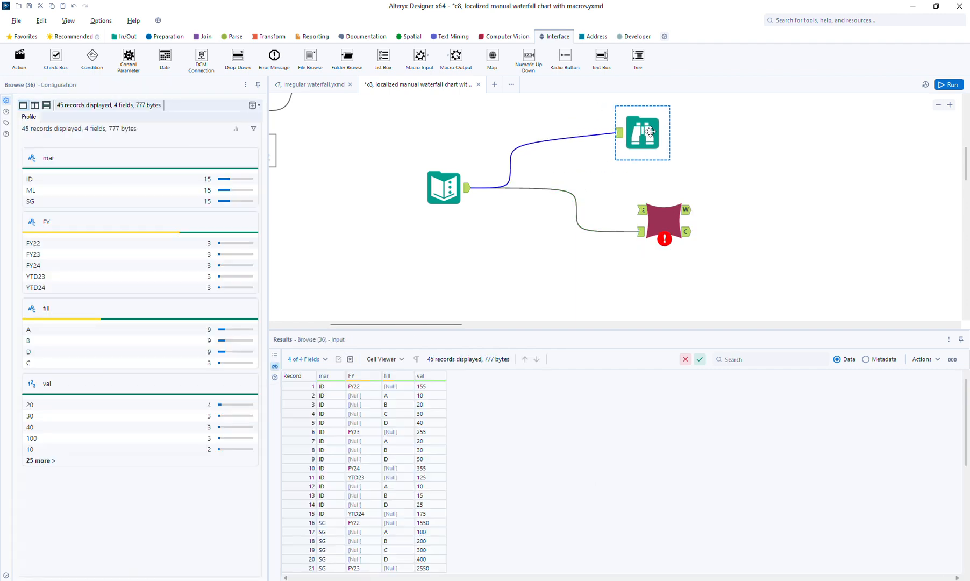
Add a Summarize tool fed by the source data and group it by mar.
click(272, 38)
drag(165, 56, 521, 261)
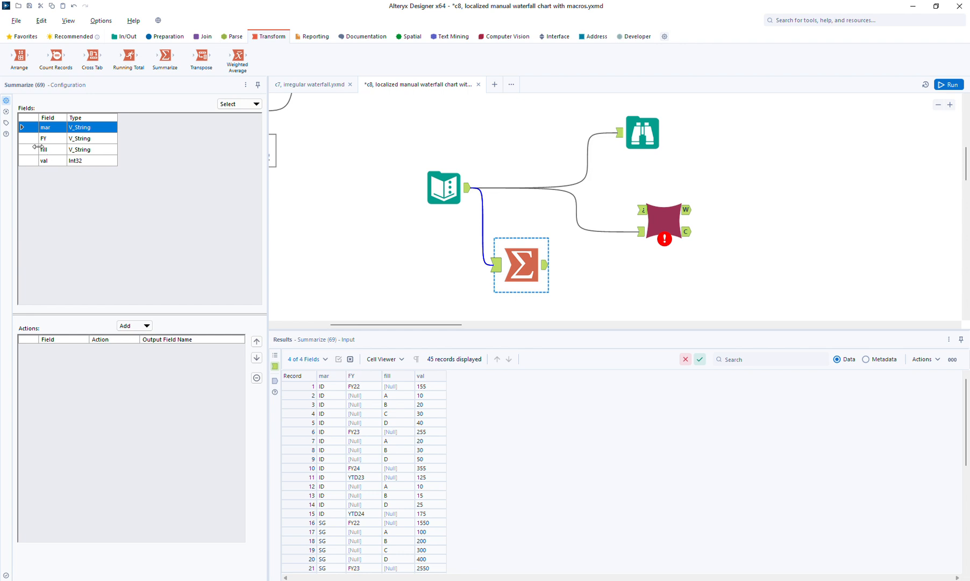
click(135, 325)
click(153, 338)
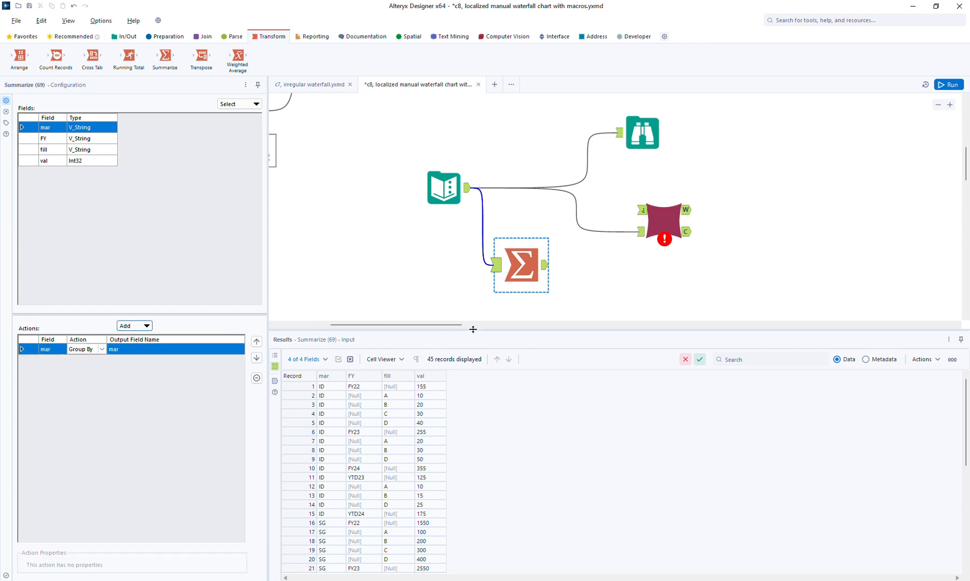
Move the Summarize tool above the source data, connect its output to the macro's control input, and save the workflow.
drag(518, 276, 638, 210)
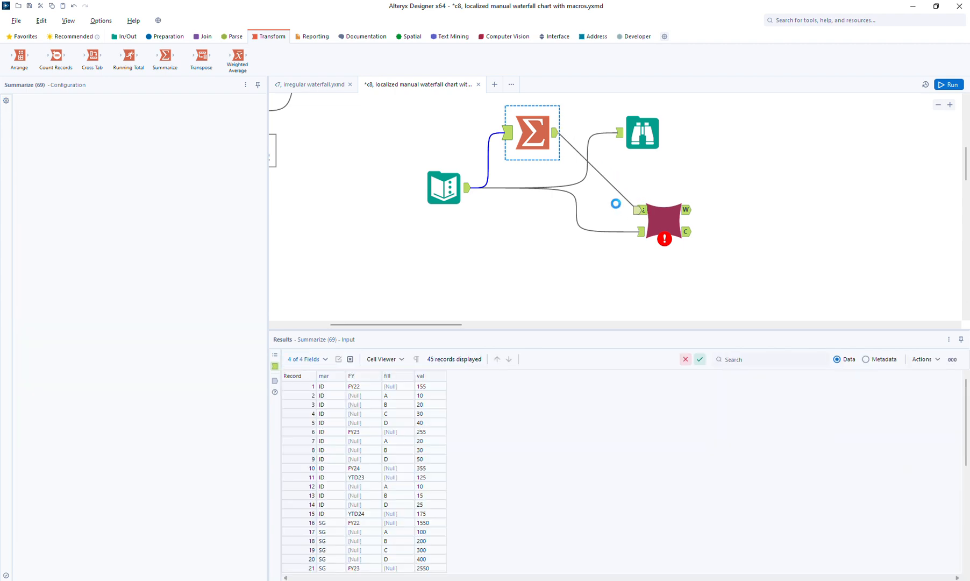
click(653, 202)
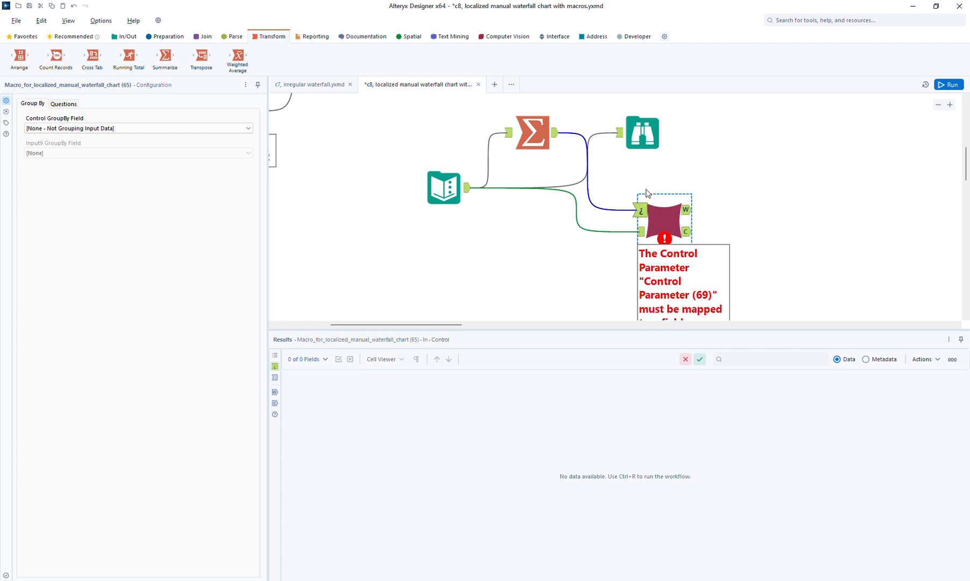
key(ctrl+s)
Set the macro tool's Control GroupBy Field to mar and run the workflow.
click(70, 128)
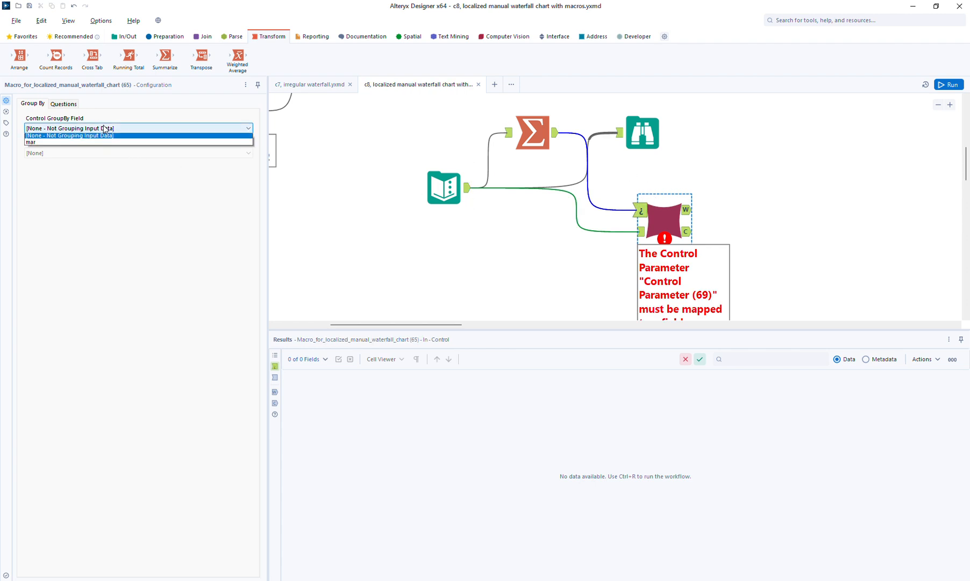
click(68, 144)
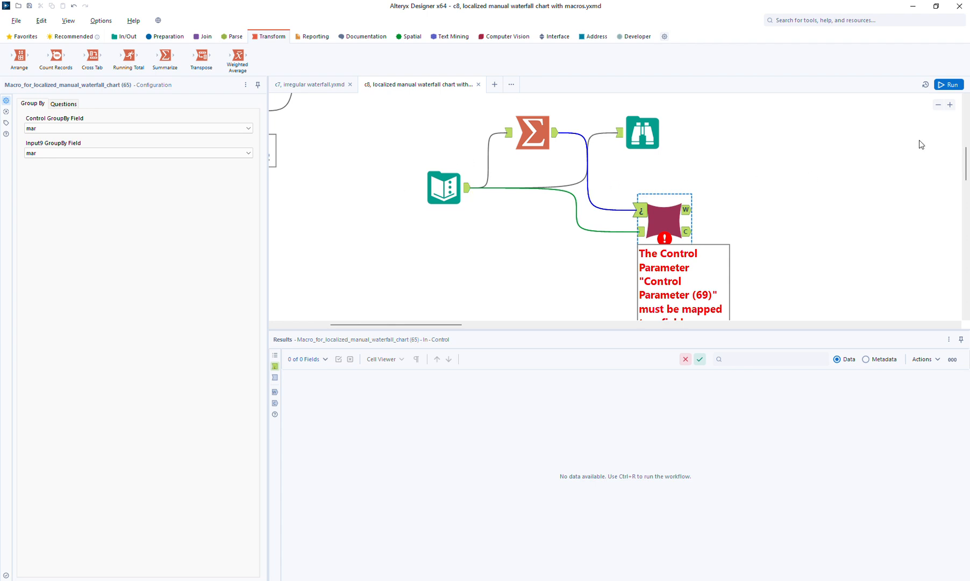
click(943, 84)
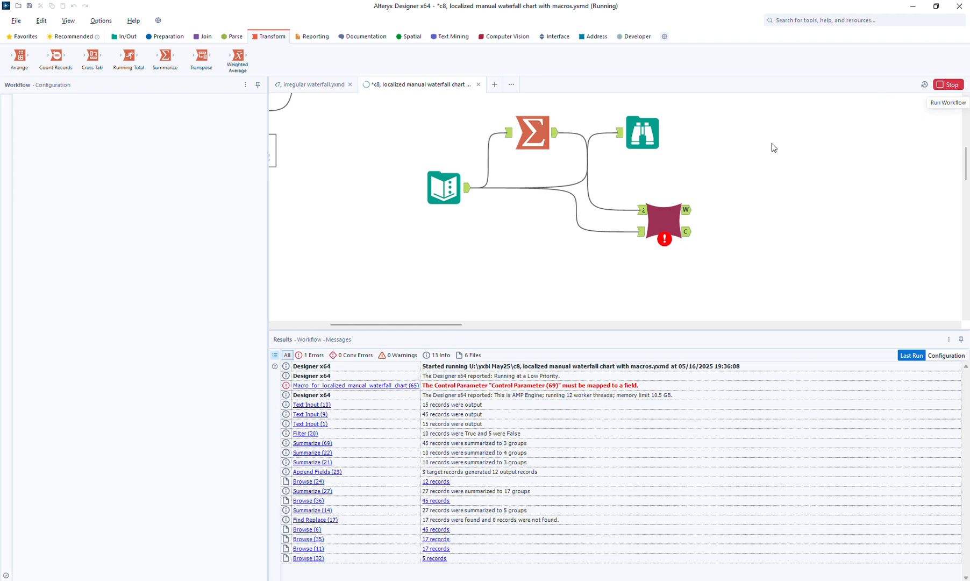
Check the macro tool's error and move the source Text Input lower to separate its connections.
click(663, 224)
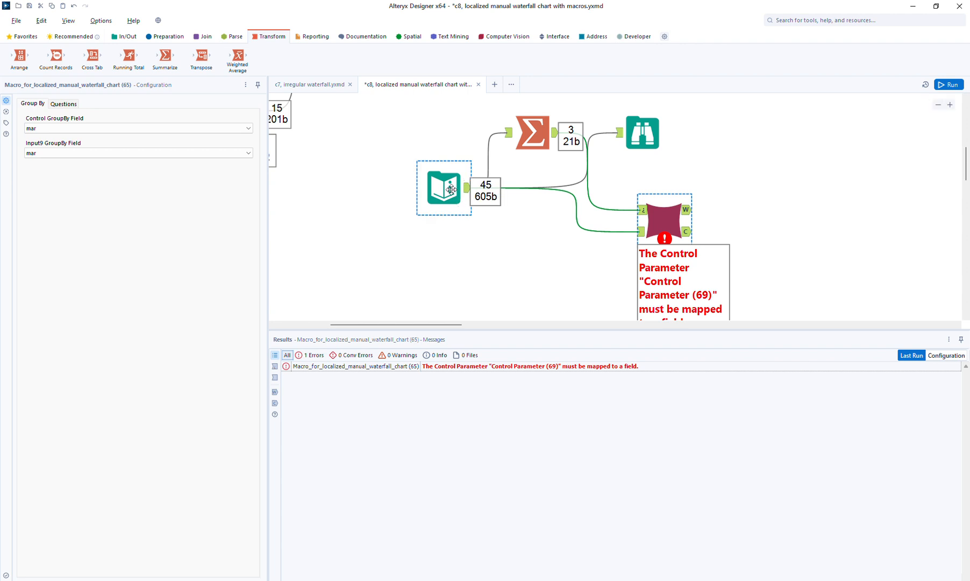
drag(451, 189, 428, 243)
click(531, 140)
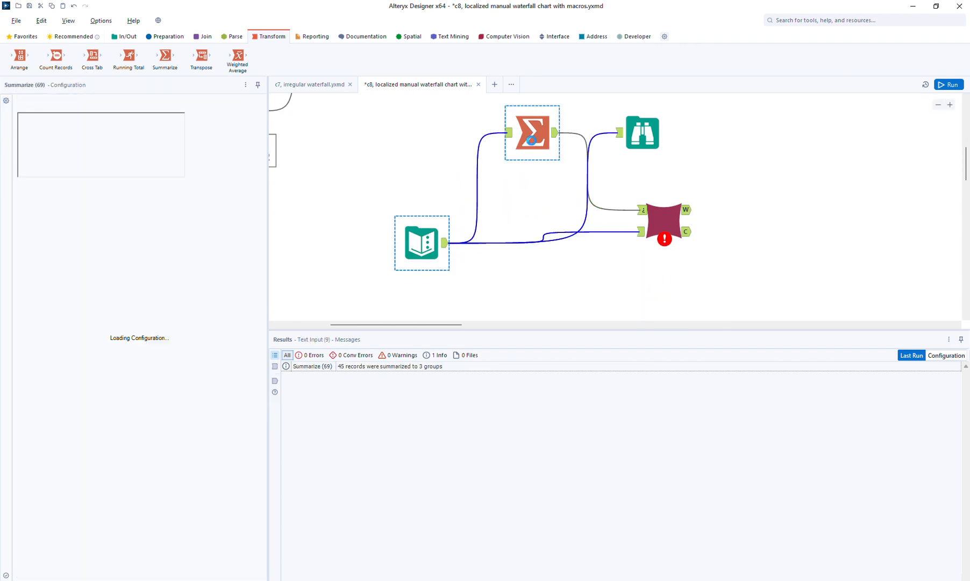
click(662, 206)
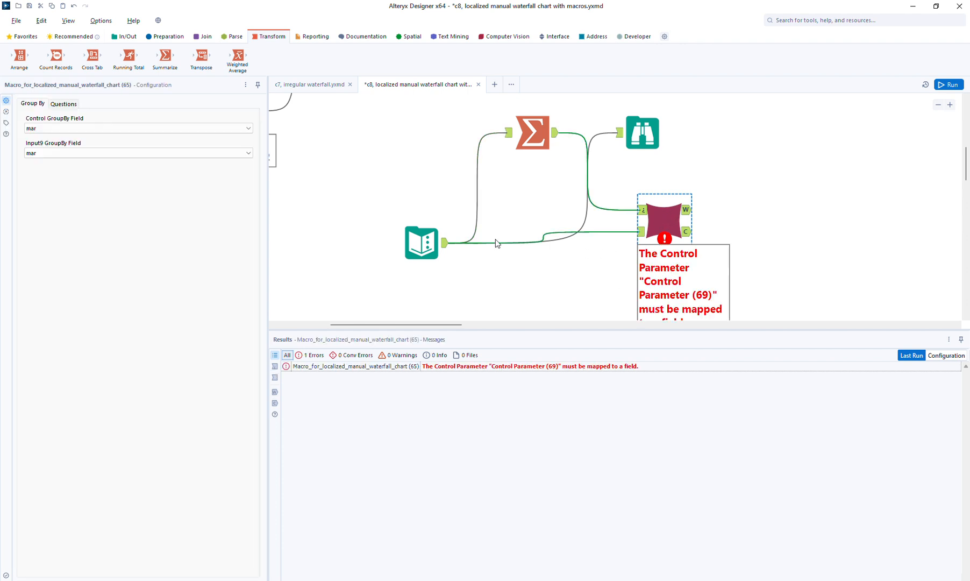
Set the macro tool's Input9 GroupBy Field to [None] and run the workflow again.
click(99, 154)
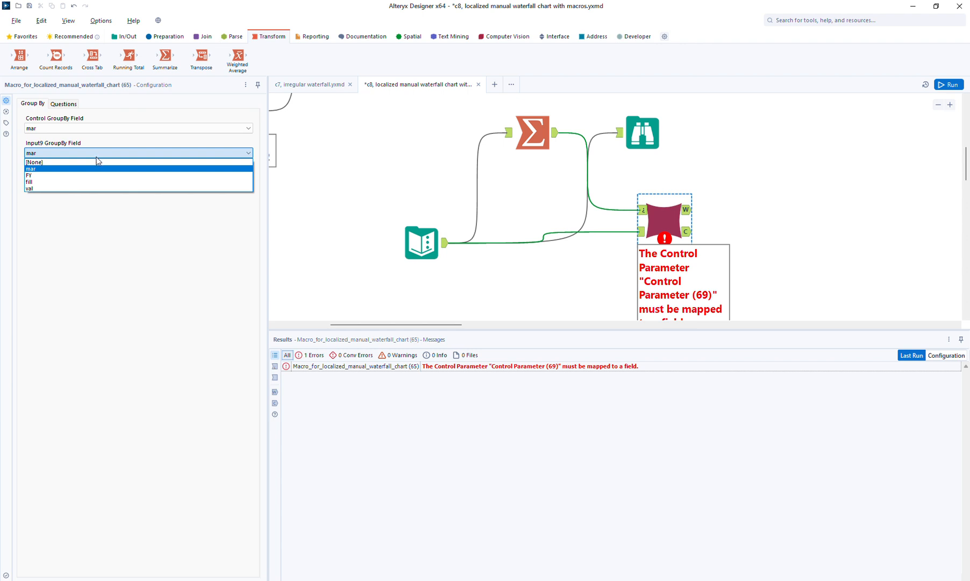
click(89, 162)
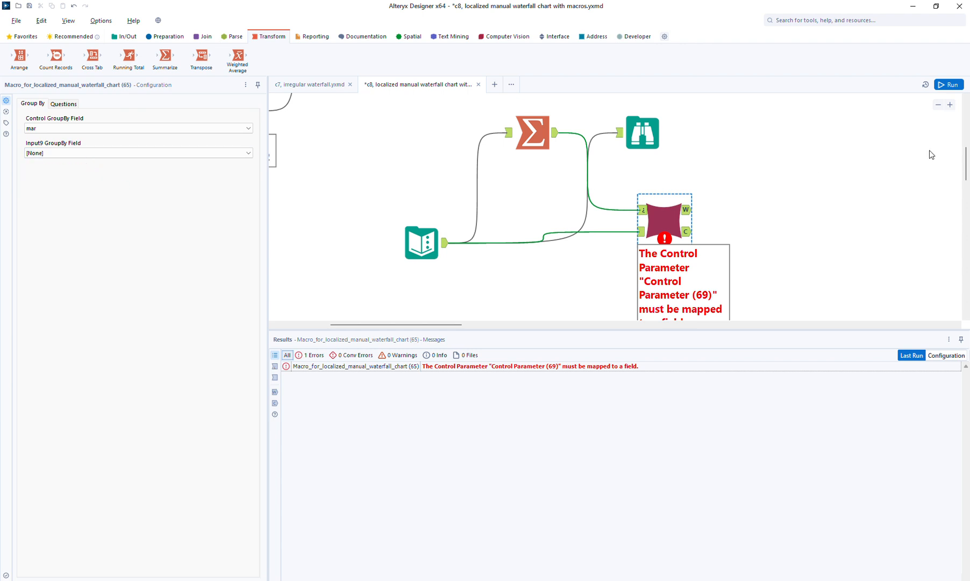
click(950, 84)
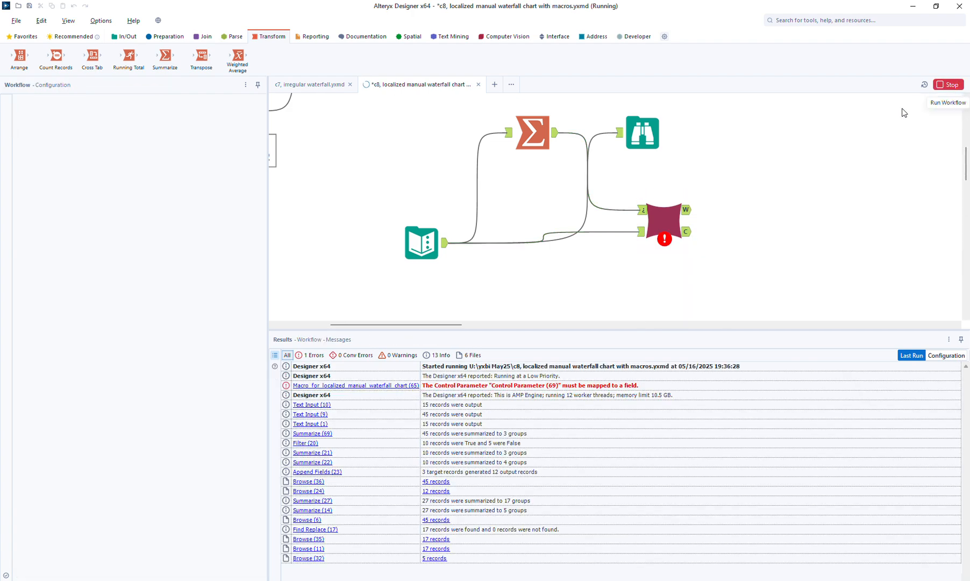
Check the macro tool's error and its Control GroupBy Field options, keeping mar selected.
click(653, 221)
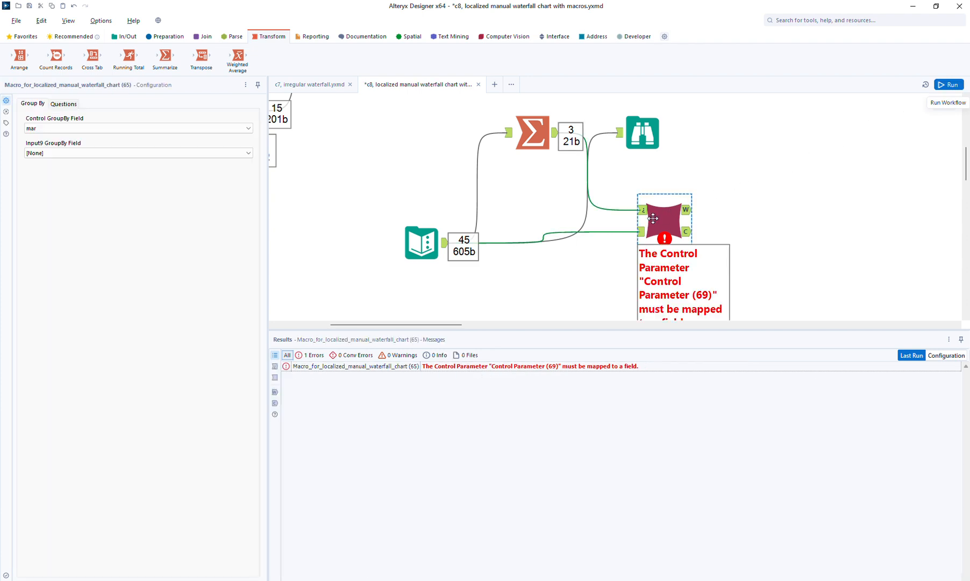
click(65, 129)
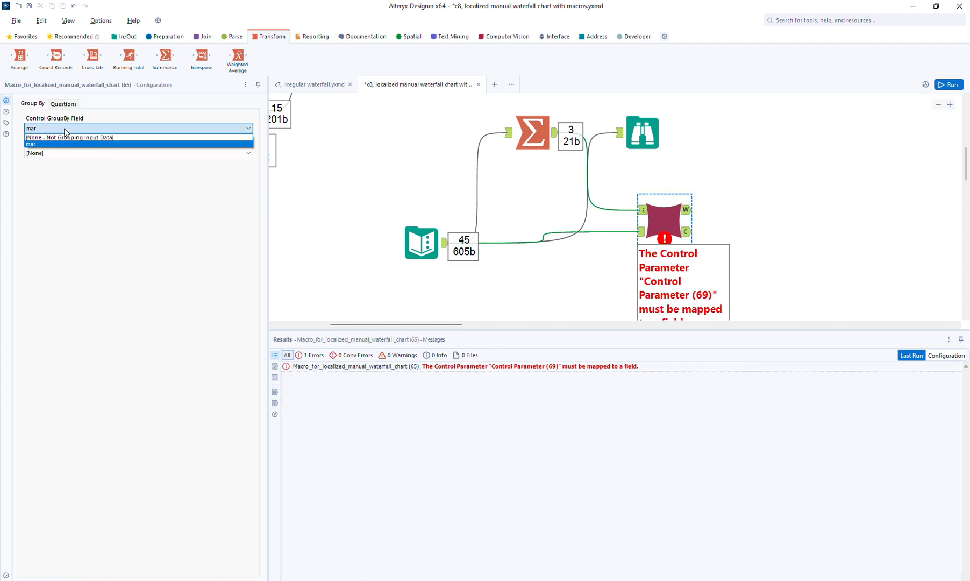
click(65, 131)
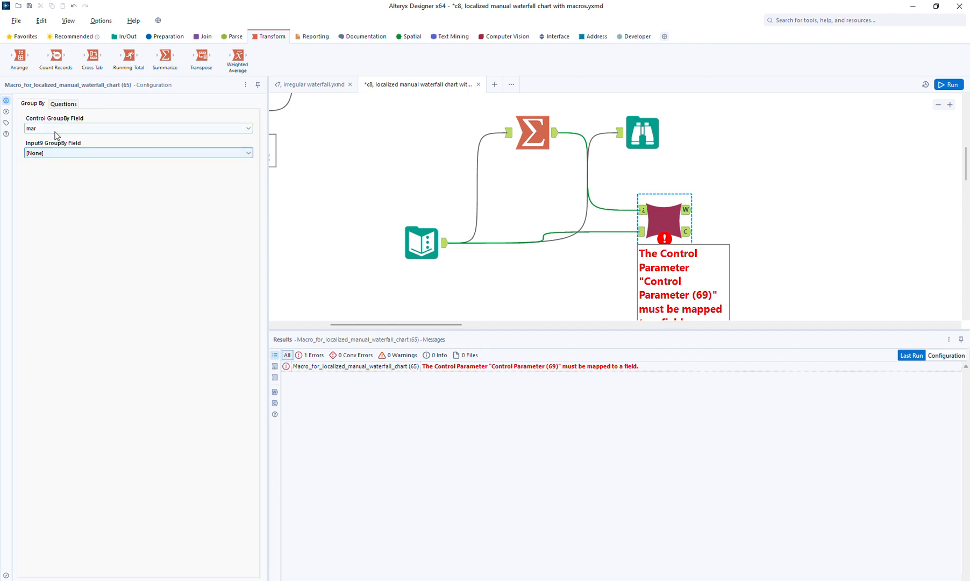
Reset the macro tool's Control GroupBy Field, reselect mar, and set the Input9 GroupBy Field to FY.
click(56, 130)
click(55, 137)
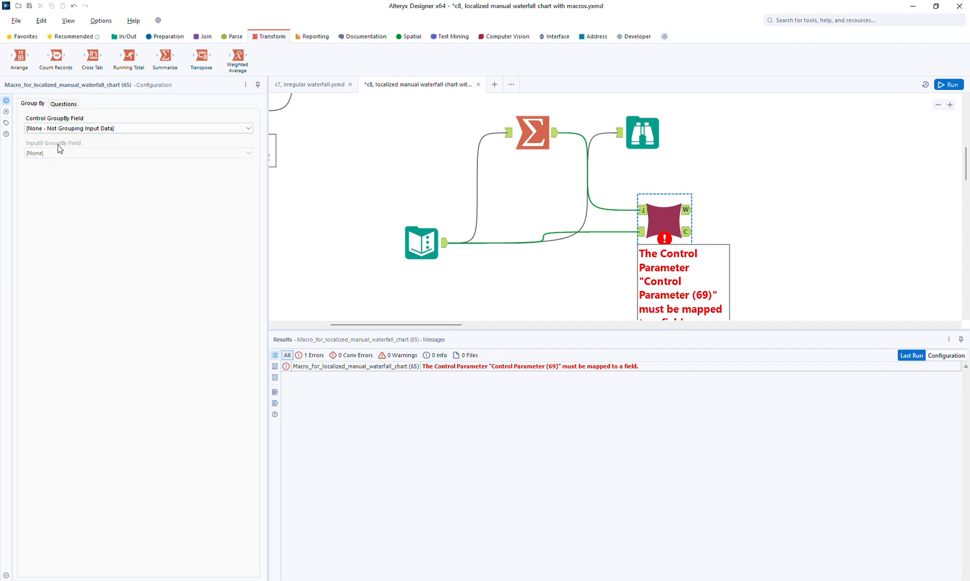
click(69, 129)
click(49, 143)
click(51, 152)
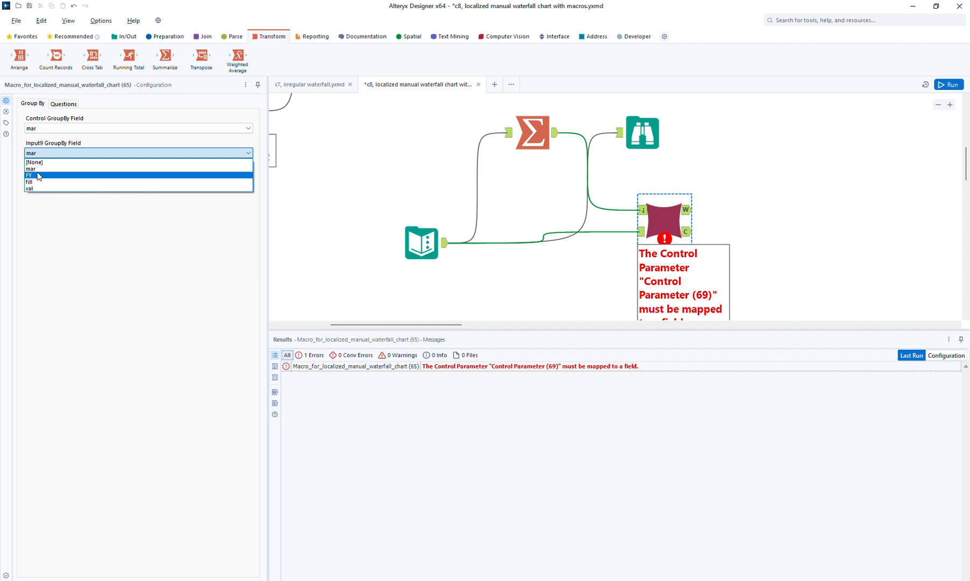
click(39, 175)
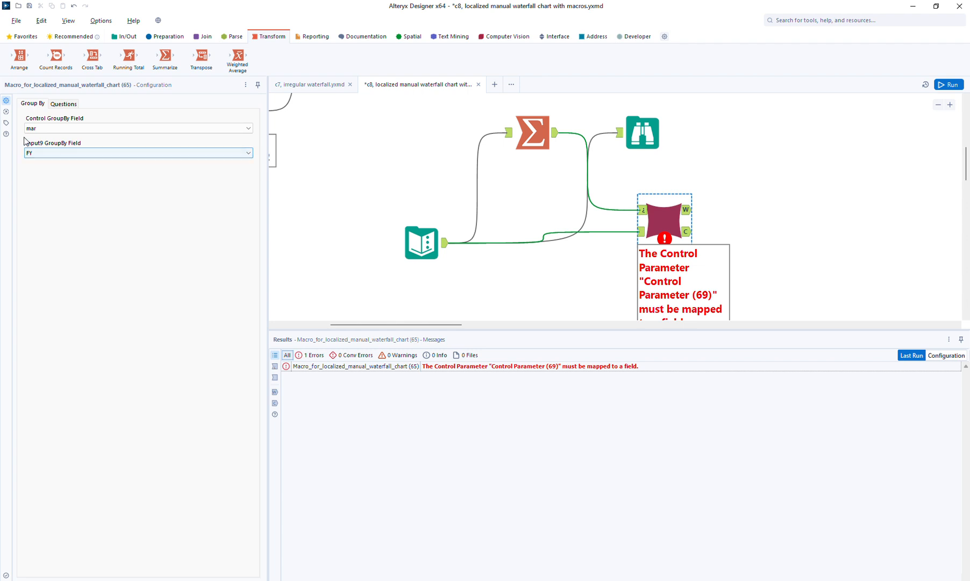
Delete the failing macro tool from the canvas and save the workflow.
click(667, 213)
key(Delete)
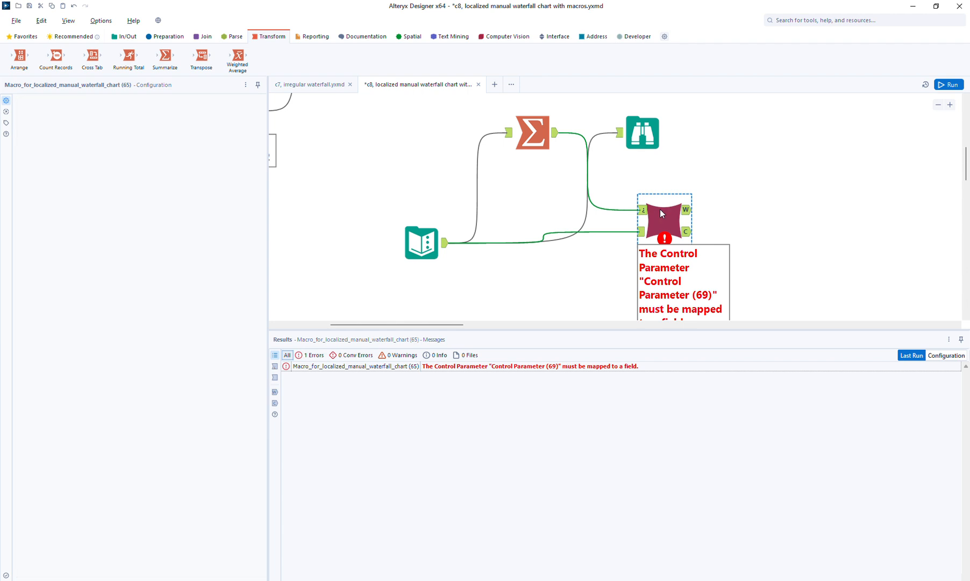
key(ctrl+s)
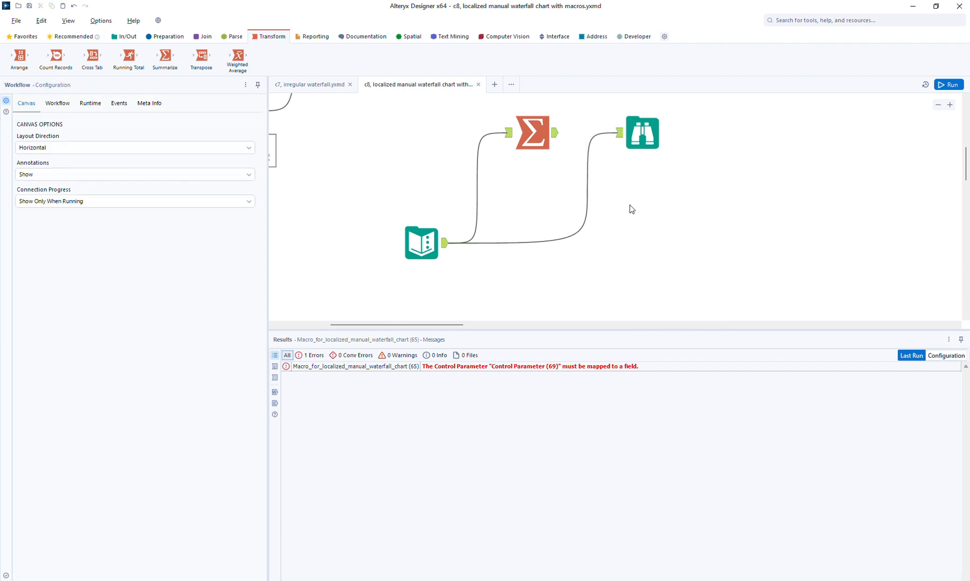
Insert Macro_for_localized_manual_waterfall_chart.yxmc on the canvas below the Browse tool.
right_click(631, 209)
mouse_move(670, 244)
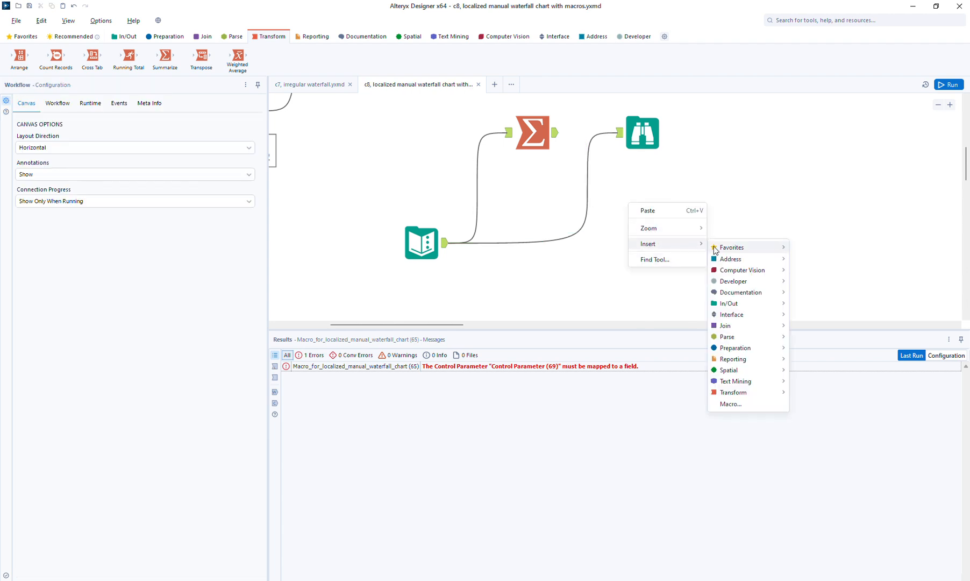
click(747, 405)
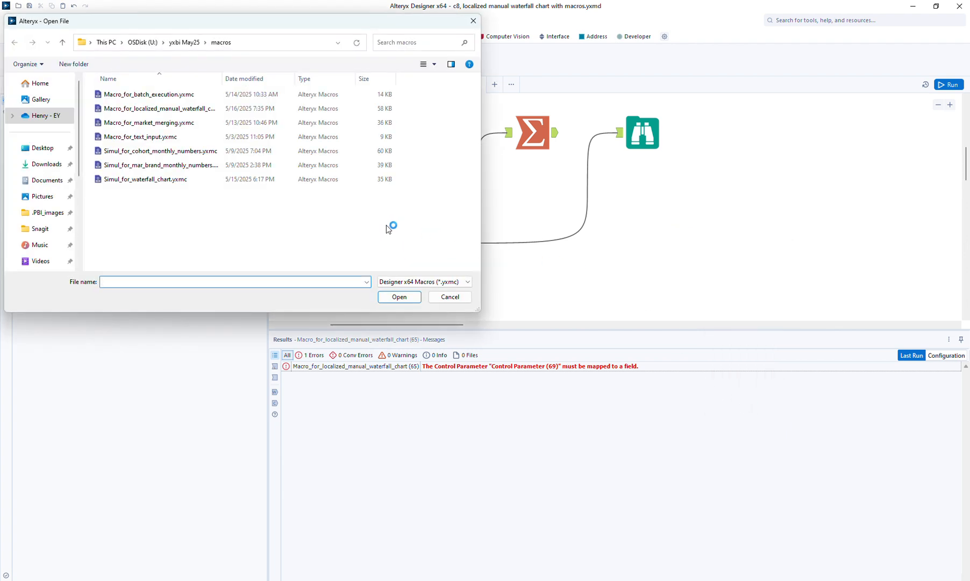
click(192, 109)
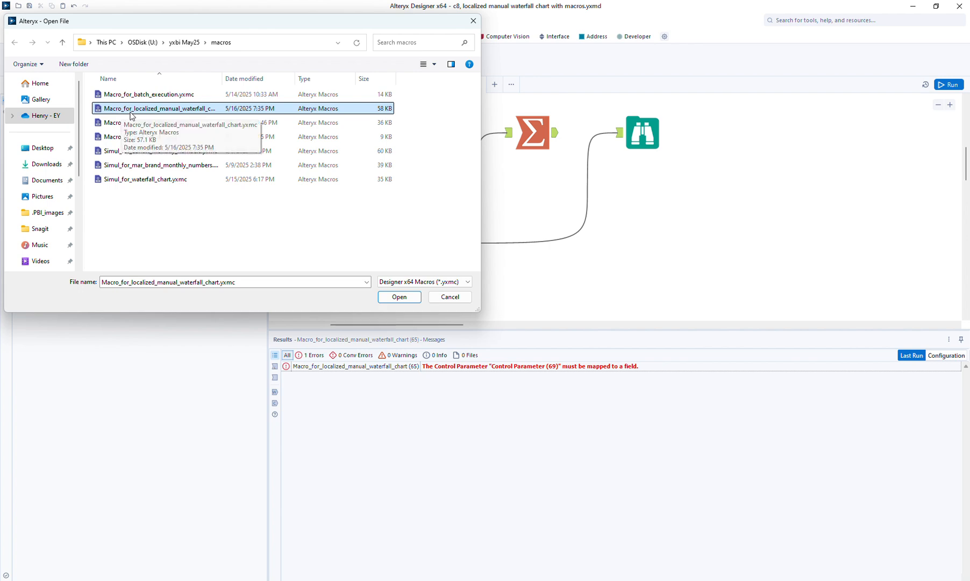
click(401, 298)
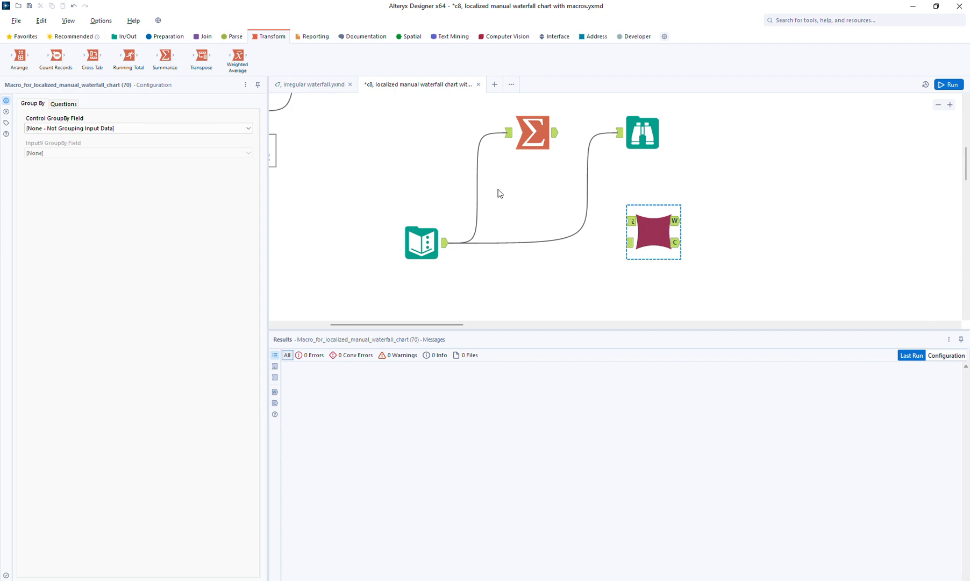
Connect the Summarize output to the macro's control input and set the Control GroupBy Field to mar.
drag(558, 133, 633, 221)
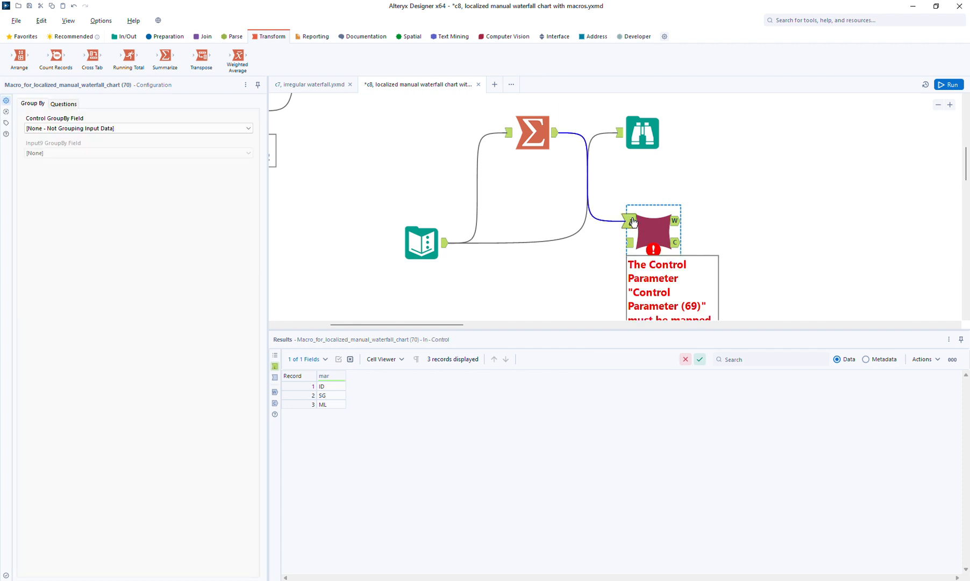
click(71, 132)
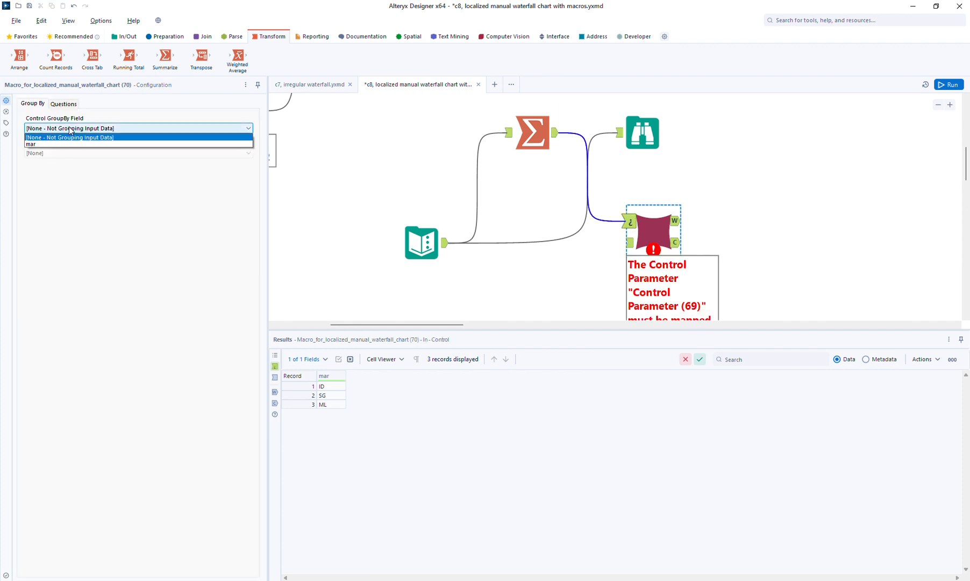
click(42, 143)
Connect the Text Input to the macro's data input, set the Input9 GroupBy Field to FY, and run the workflow.
click(437, 245)
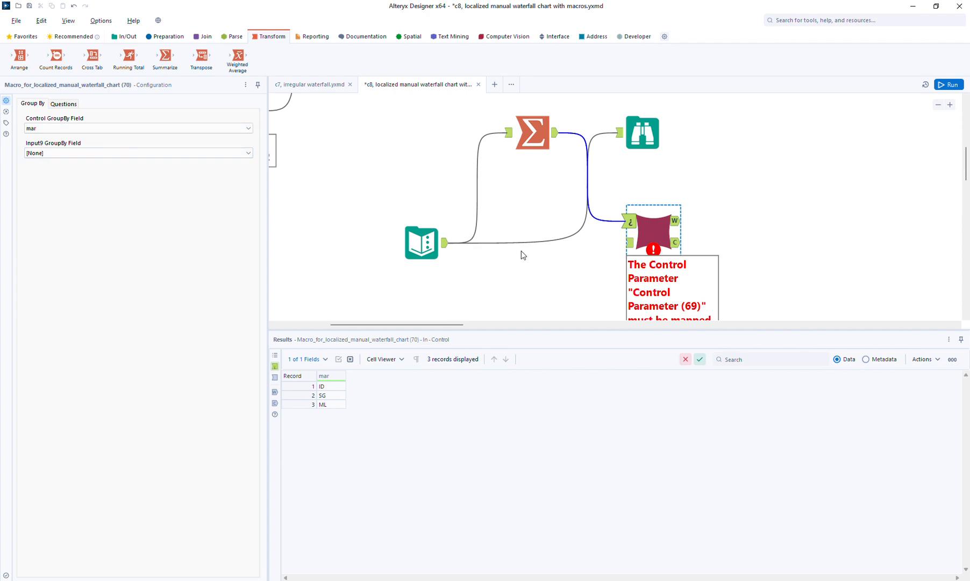
drag(448, 244, 633, 249)
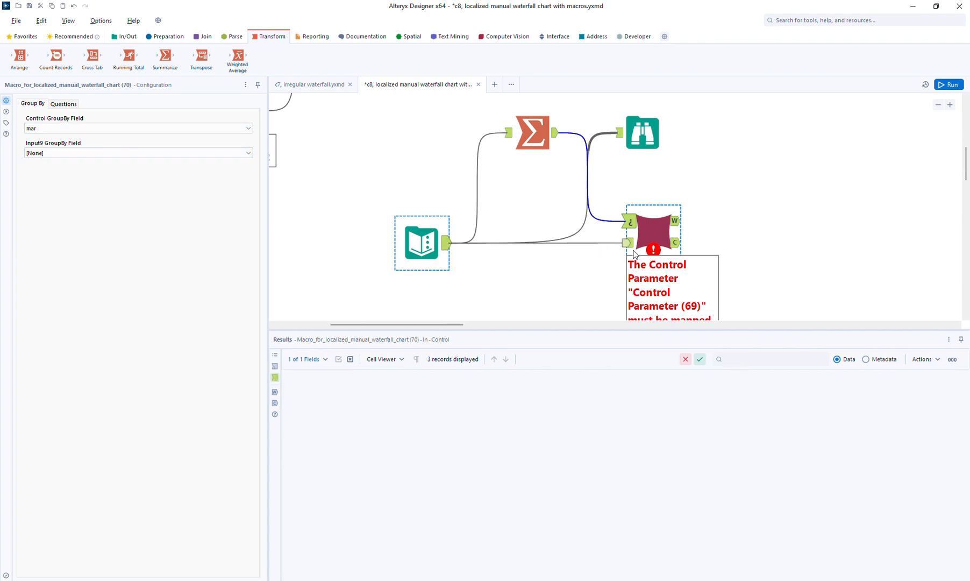
click(43, 155)
click(32, 175)
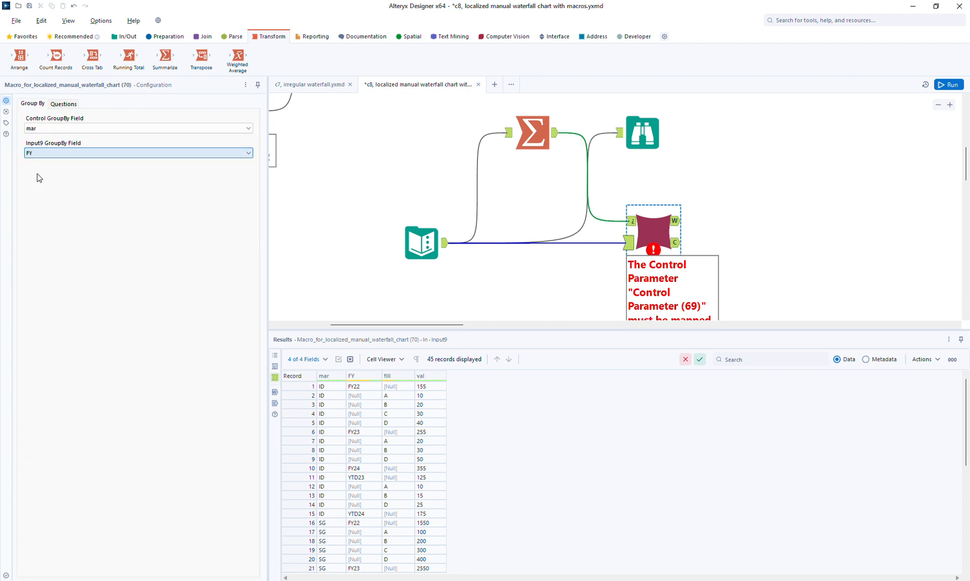
click(952, 84)
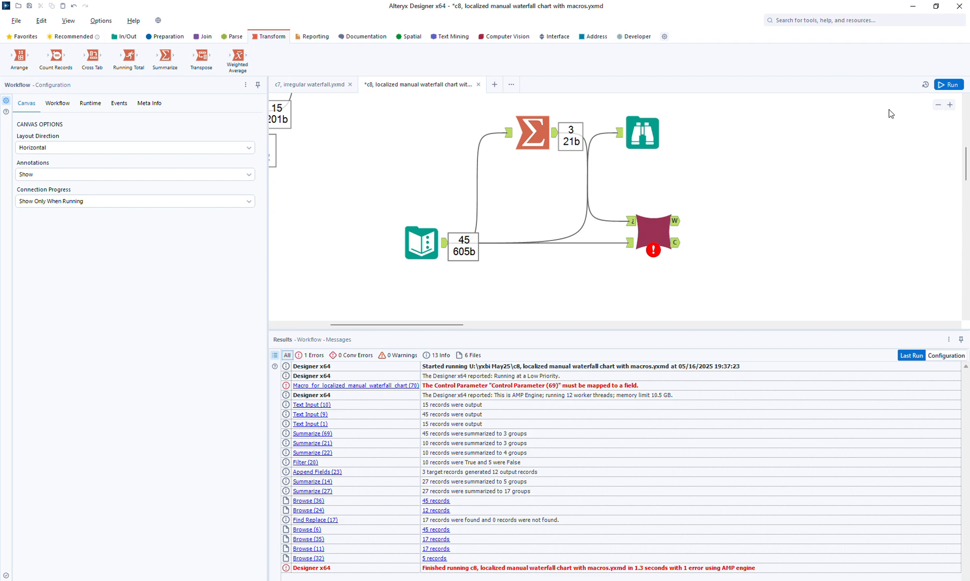
Copy the source Text Input, open the macro for editing, and paste the copy near its Macro Input.
click(647, 235)
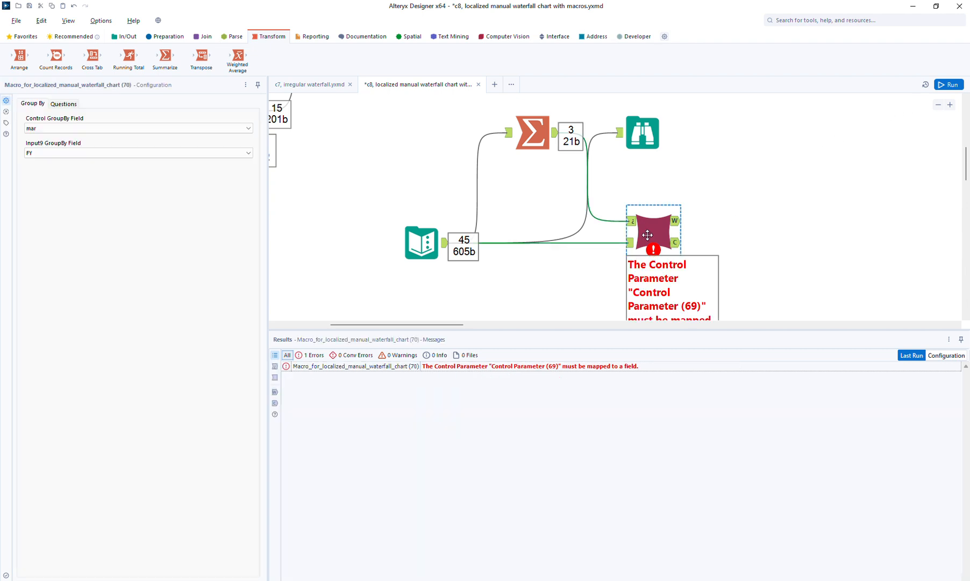
click(437, 252)
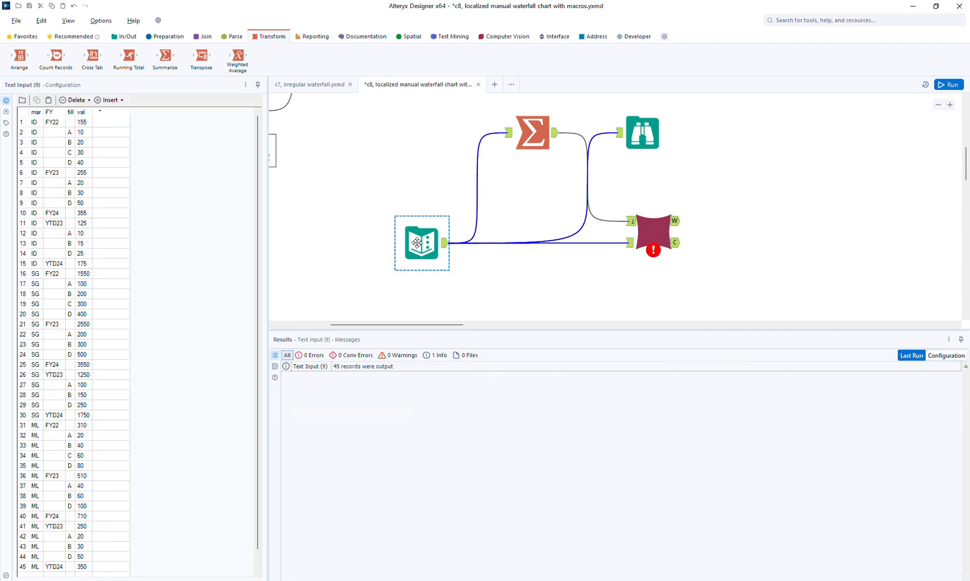
right_click(650, 235)
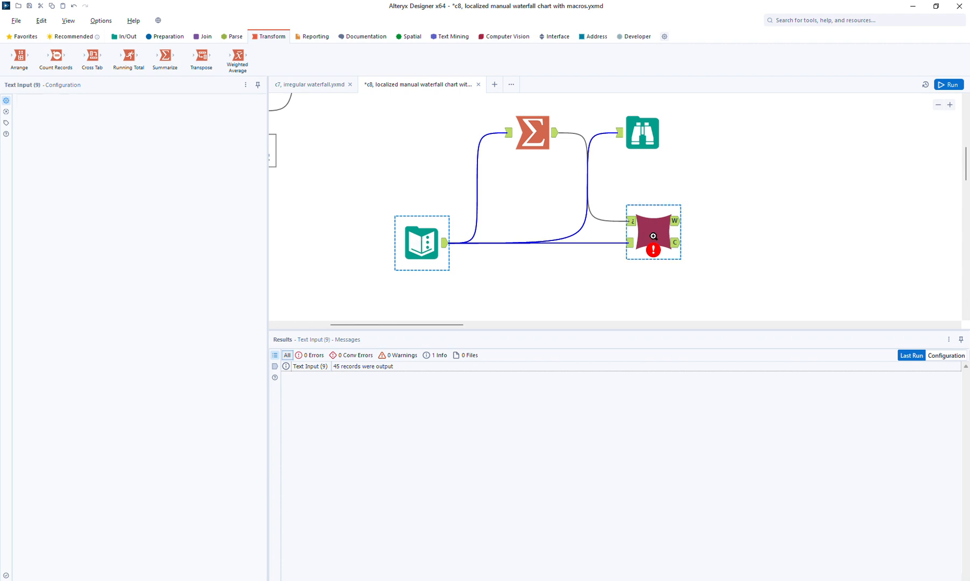
click(726, 448)
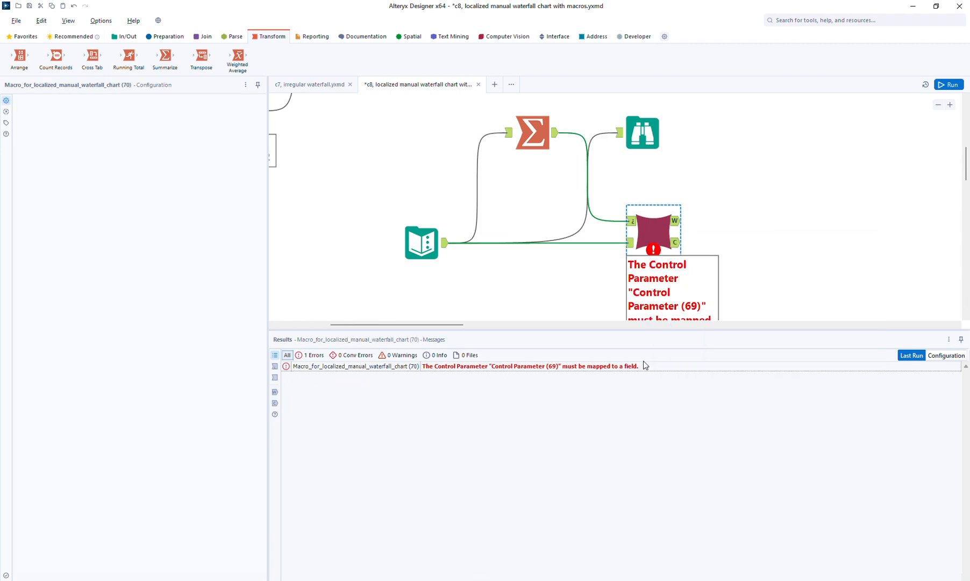
click(314, 241)
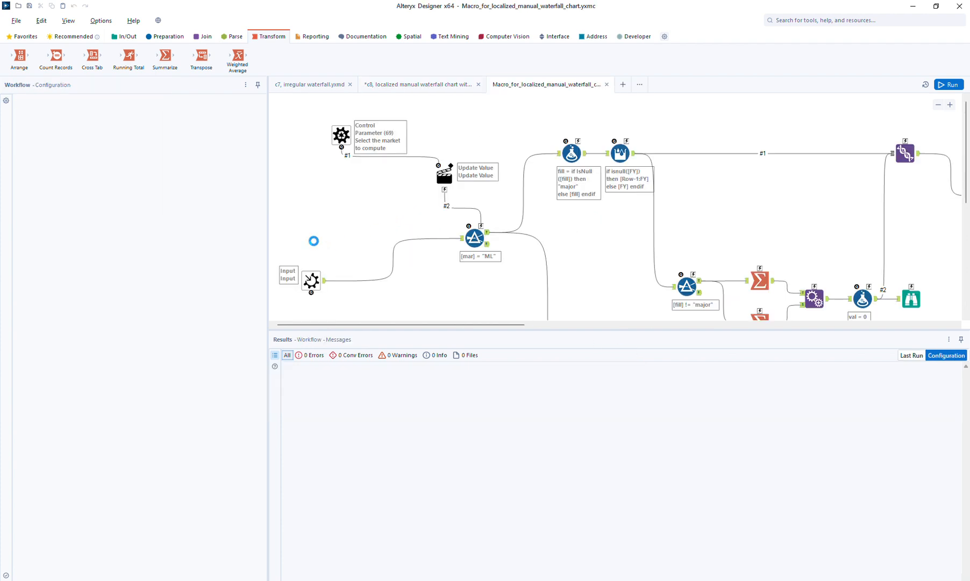
Delete the Macro Input, connect the pasted Text Input to the market Filter in its place, and save the macro.
click(314, 290)
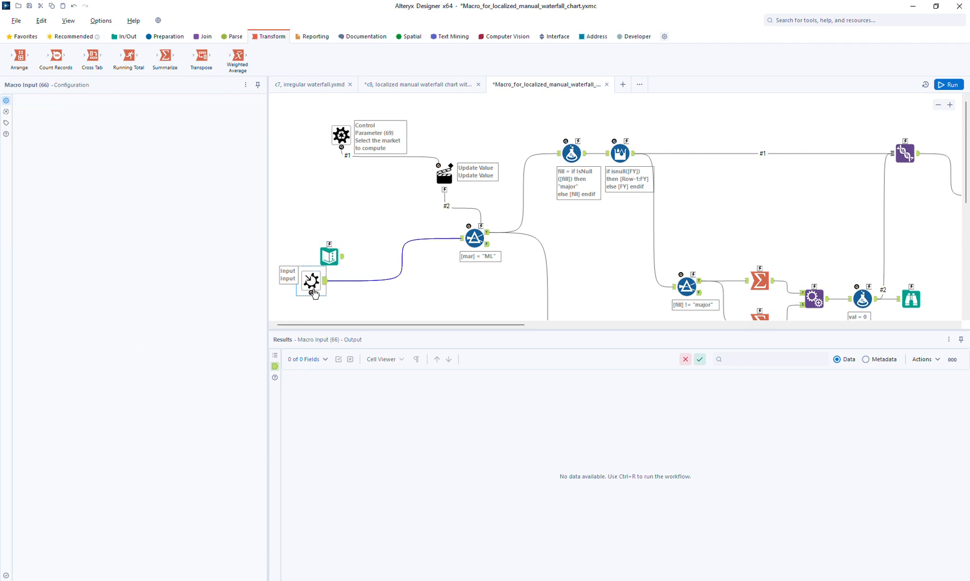
key(Delete)
drag(343, 257, 461, 238)
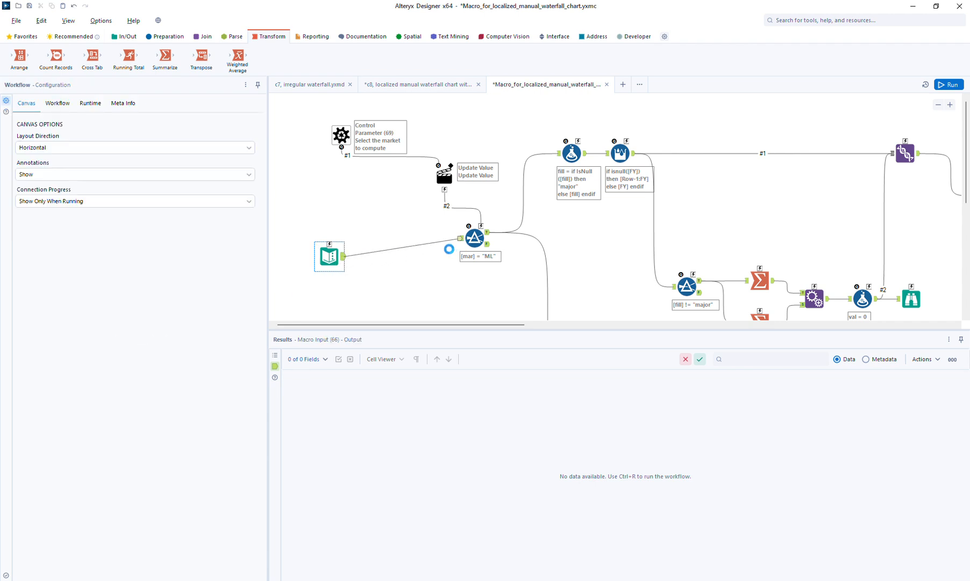
key(ctrl+s)
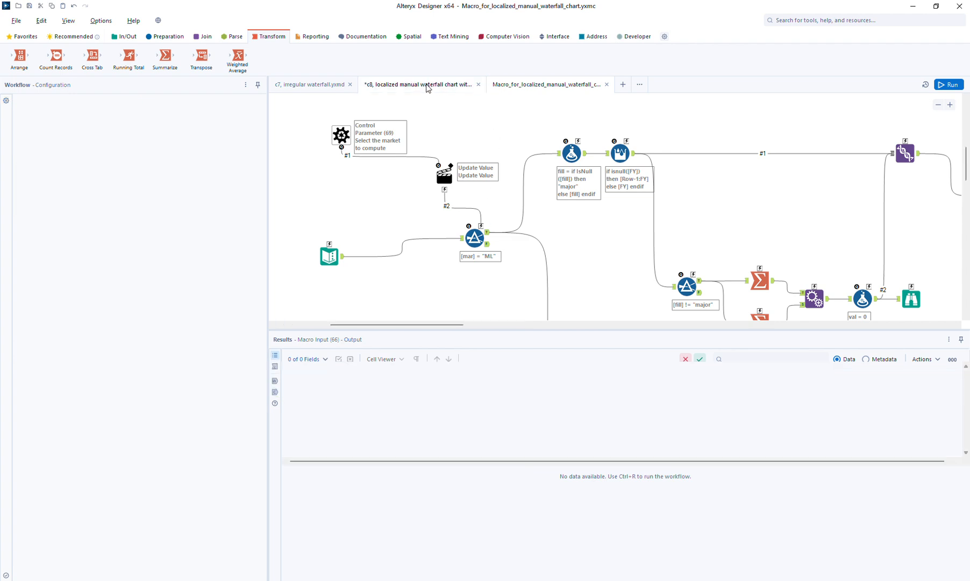
Return to the c8 workflow and move the Summarize tool in line between the Text Input and the macro.
click(425, 84)
click(561, 329)
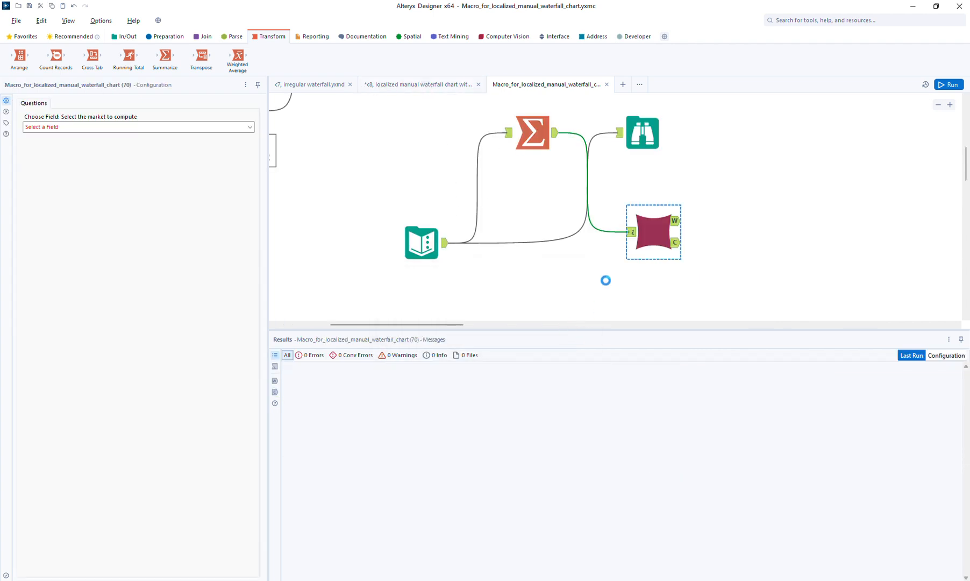
drag(532, 131, 538, 236)
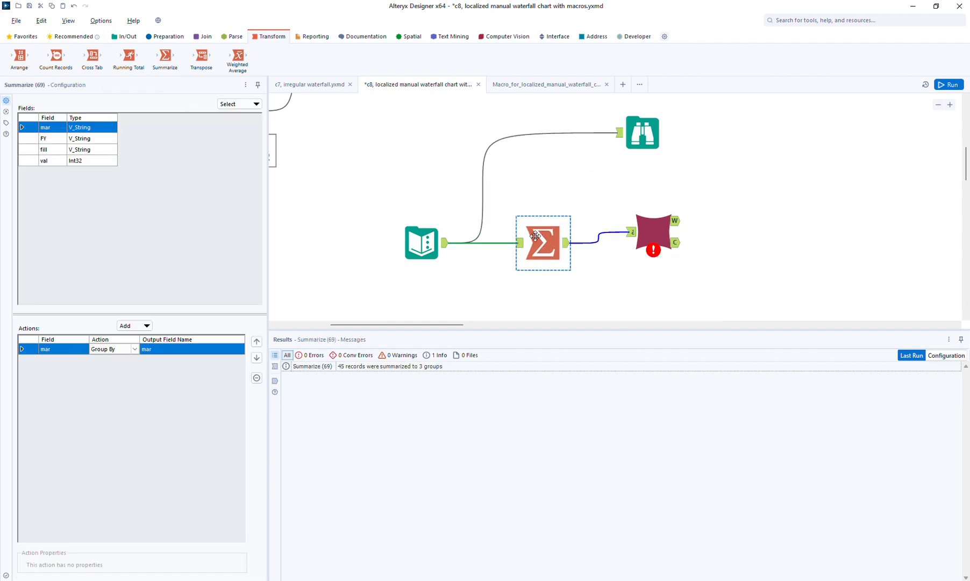
Map the macro's "Select the market to compute" control parameter to the mar field.
click(640, 240)
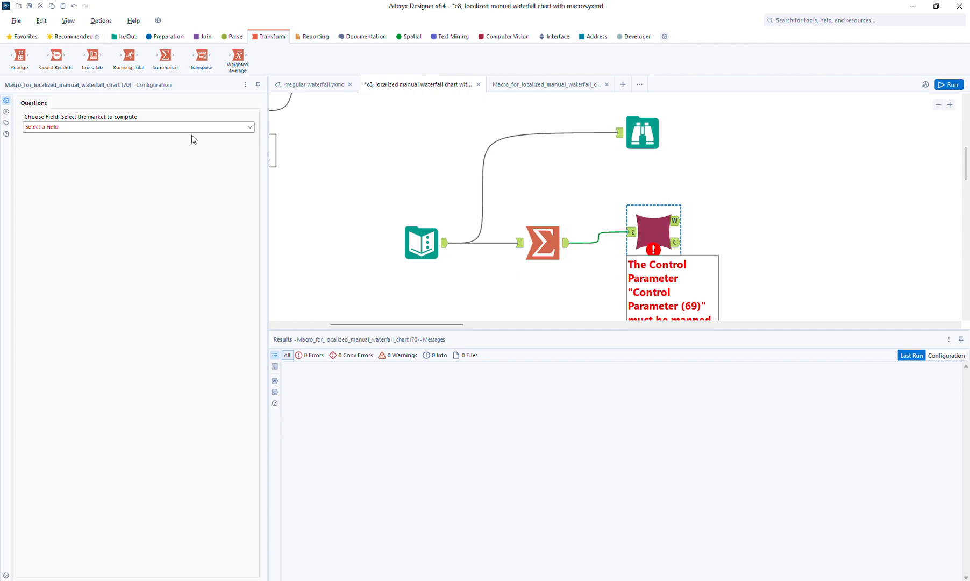
click(193, 128)
click(134, 143)
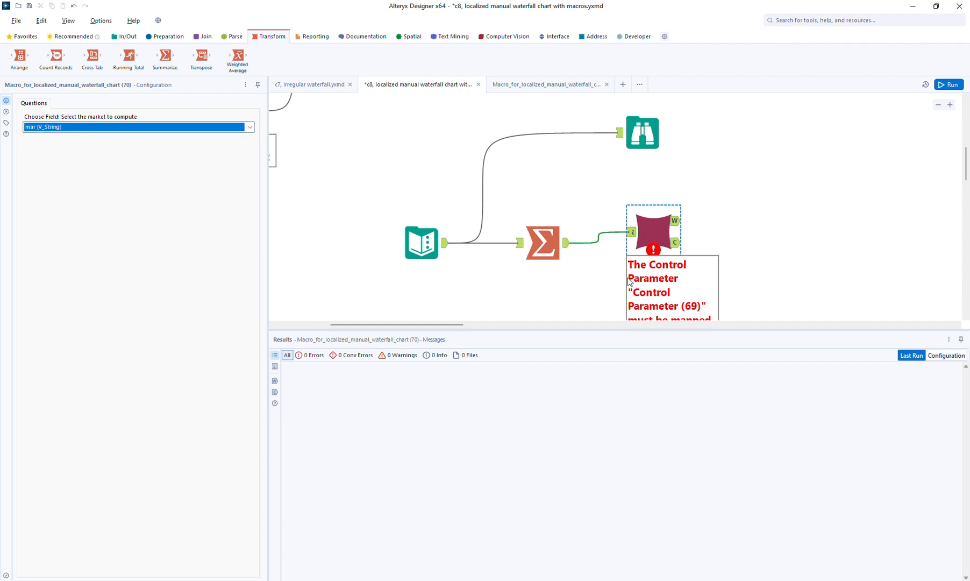
Move the Browse tool to just above the Summarize tool and run the workflow.
click(644, 128)
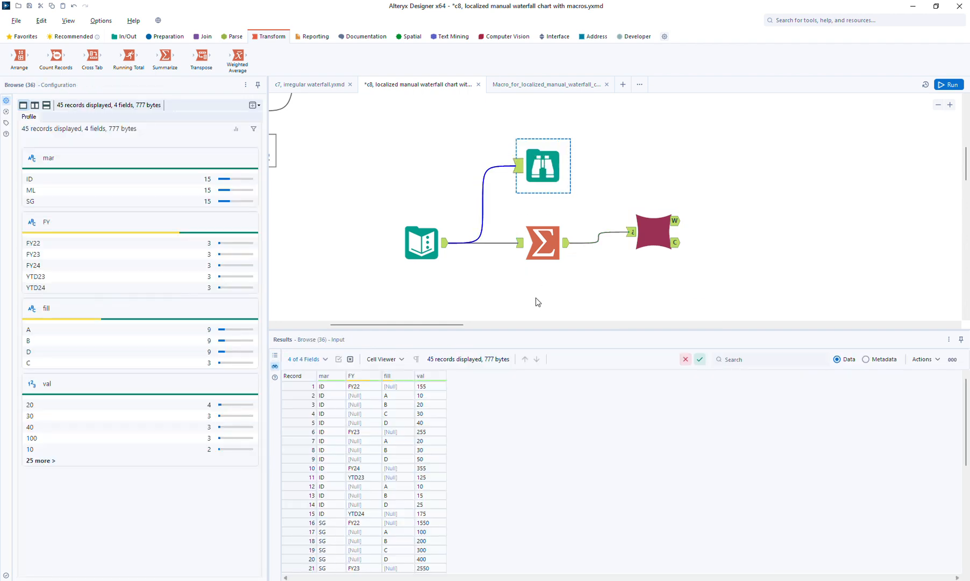
click(531, 259)
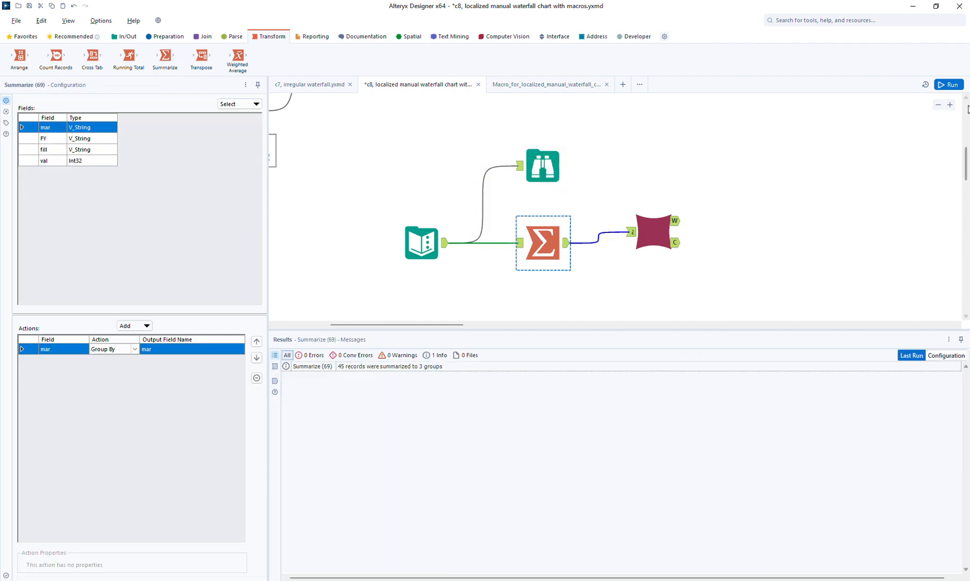
click(948, 85)
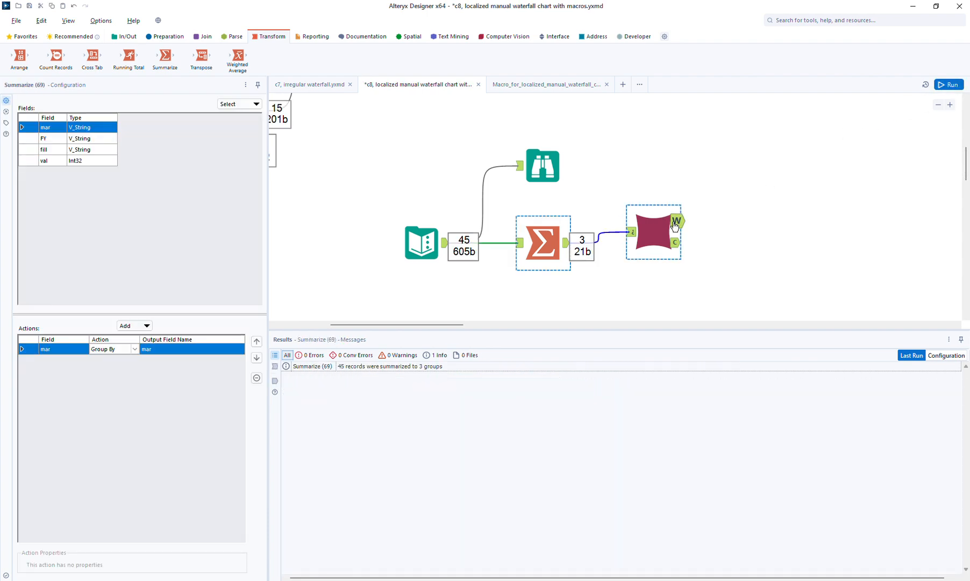
Examine the macro's Waterfall data output through its last records and its Check output for every market.
click(675, 225)
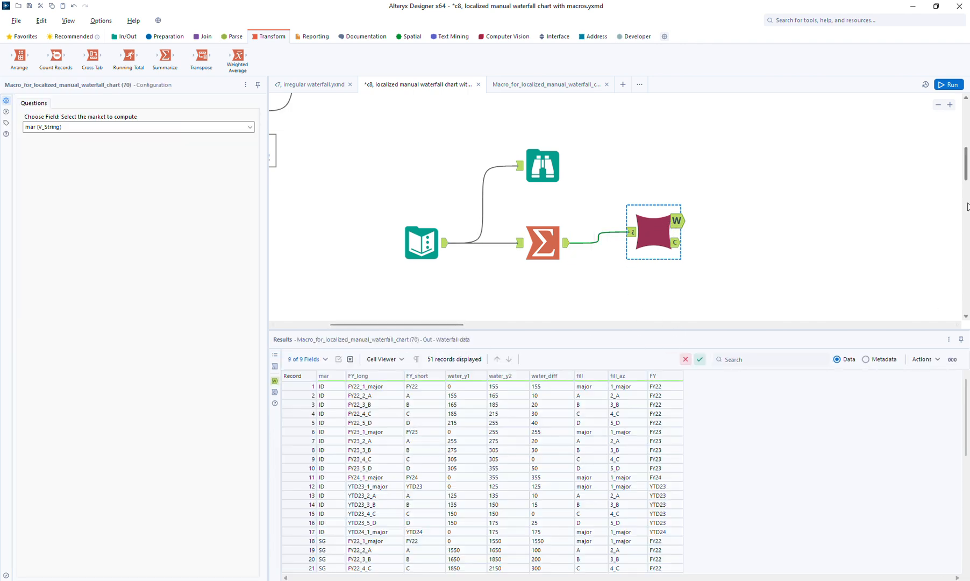
mouse_move(966, 162)
mouse_down()
mouse_move(966, 178)
mouse_move(966, 169)
mouse_up()
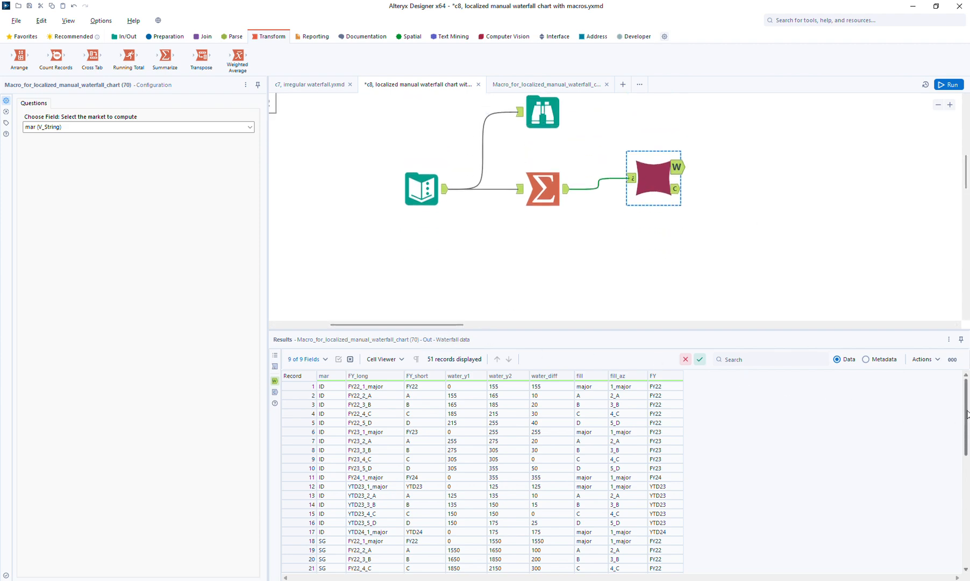
drag(966, 447, 966, 556)
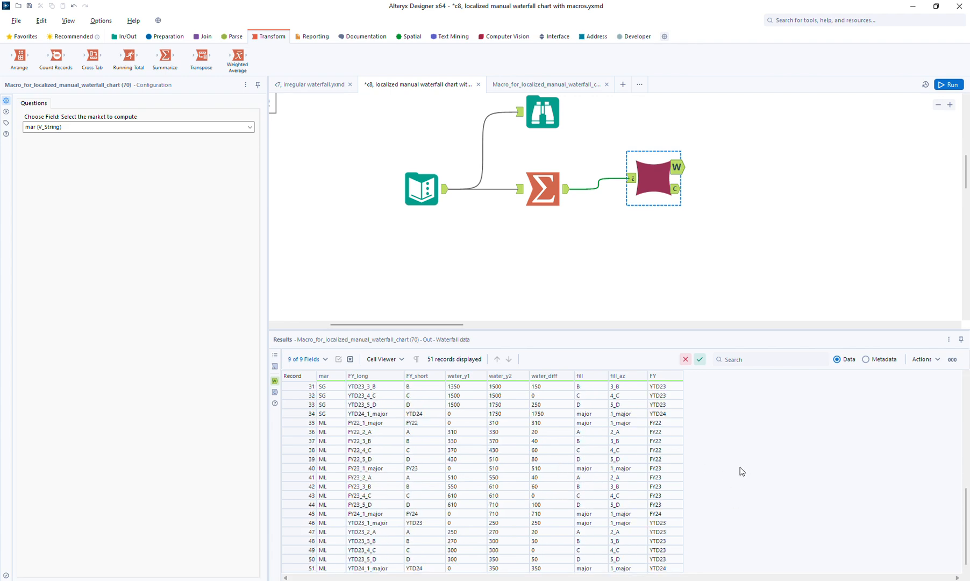
scroll(699, 457, up, 10)
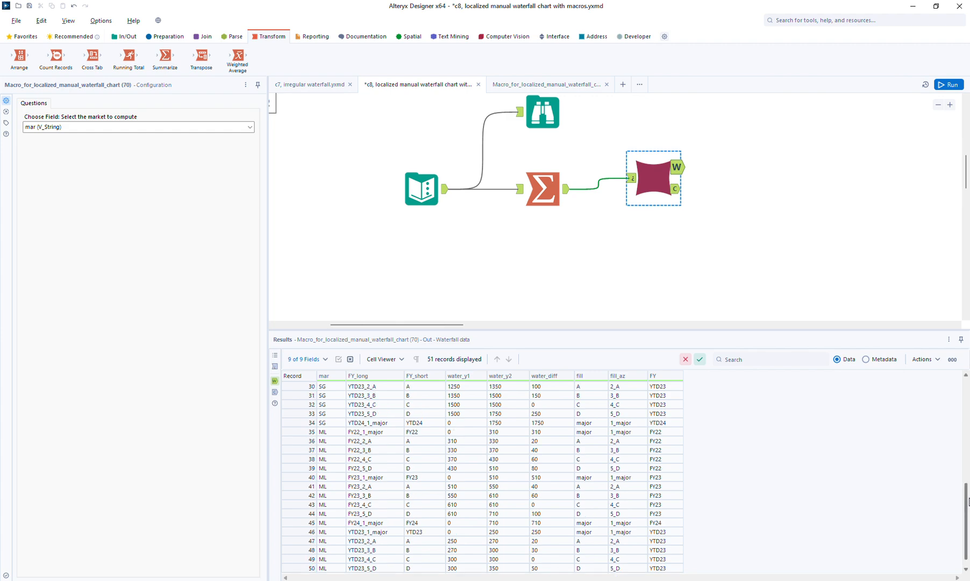
click(675, 189)
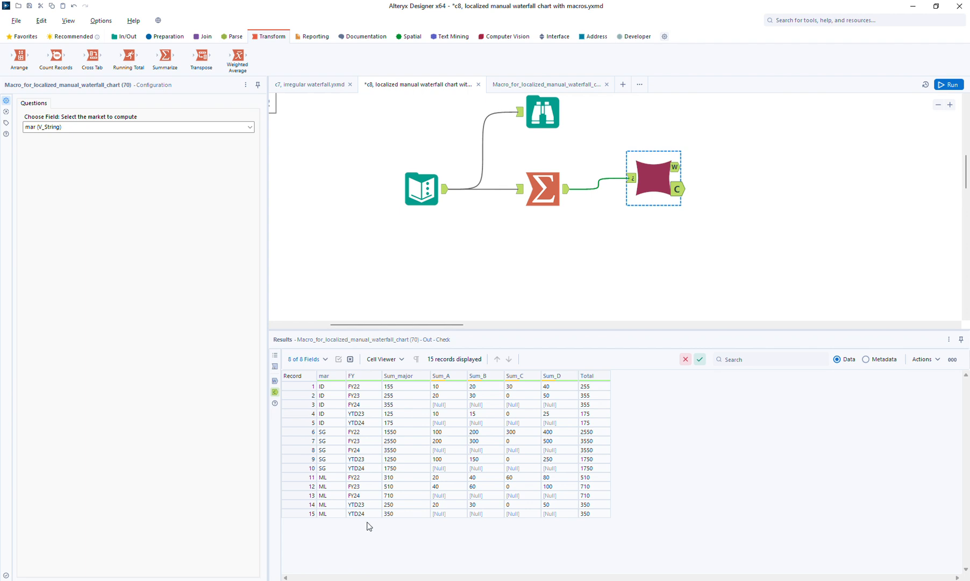
Review the ID and SG records in the macro's Check output and save the workflow.
click(294, 387)
drag(294, 387, 291, 420)
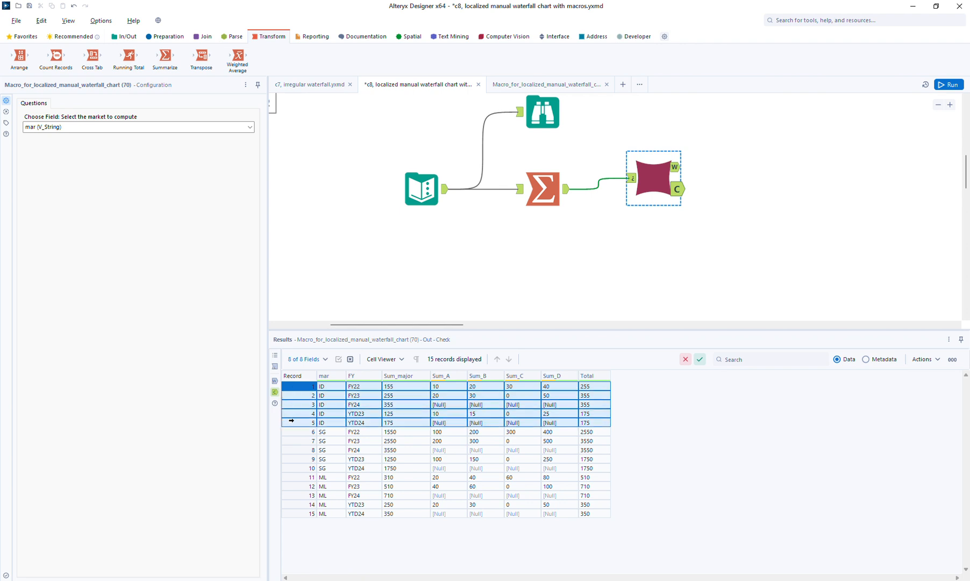
click(400, 414)
click(596, 414)
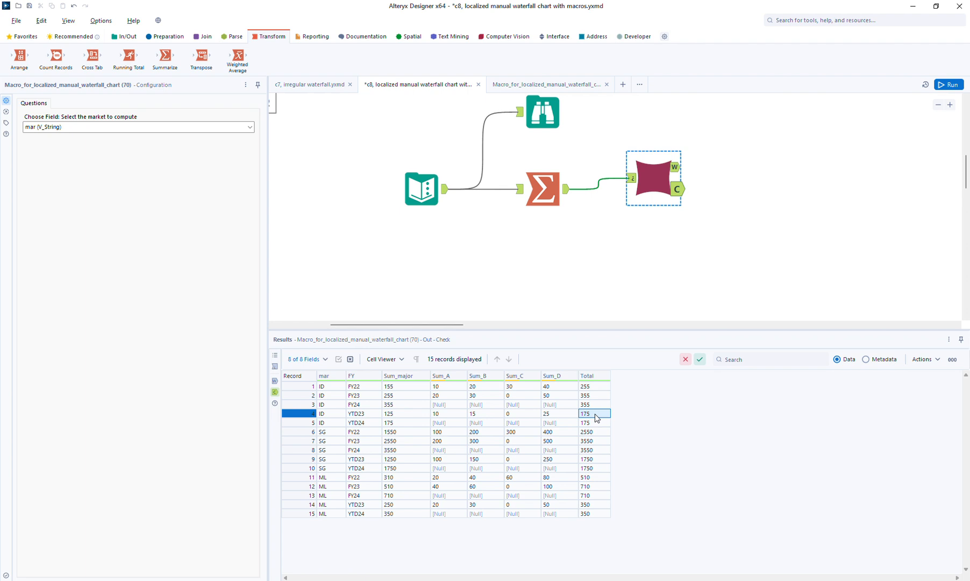
drag(289, 431, 285, 471)
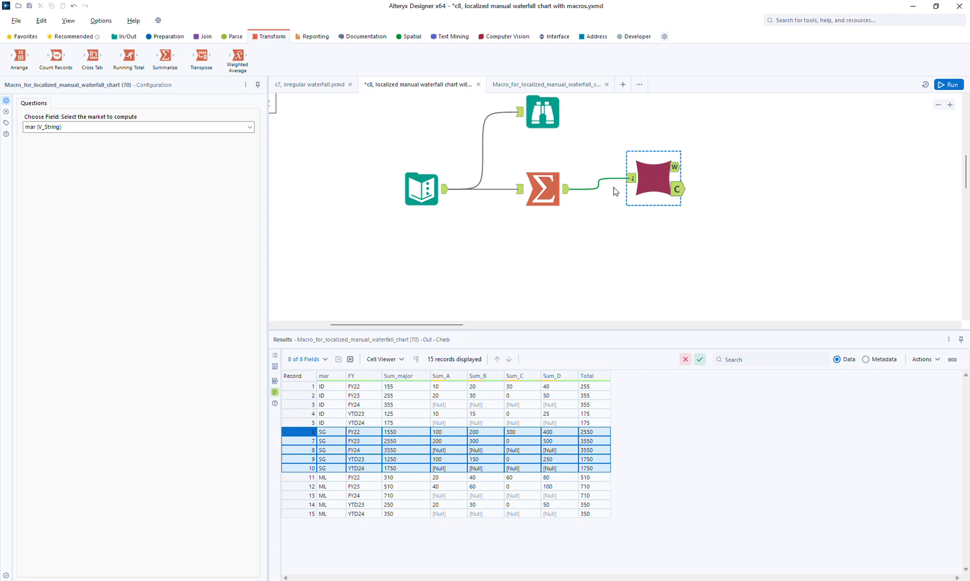
key(ctrl+s)
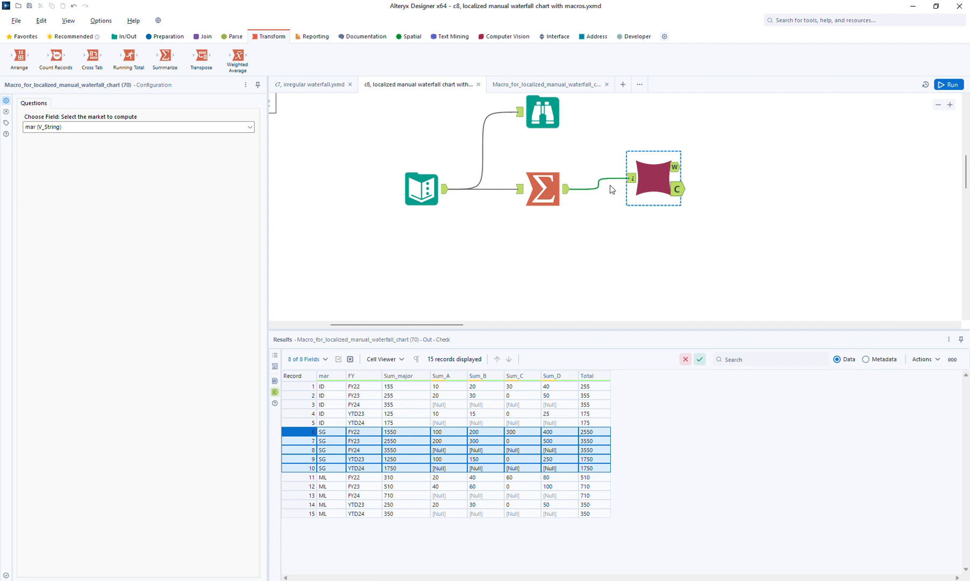
Add a Cross Tab tool to the macro's Waterfall data output, grouped by mar and FY with fill as column headers.
click(677, 171)
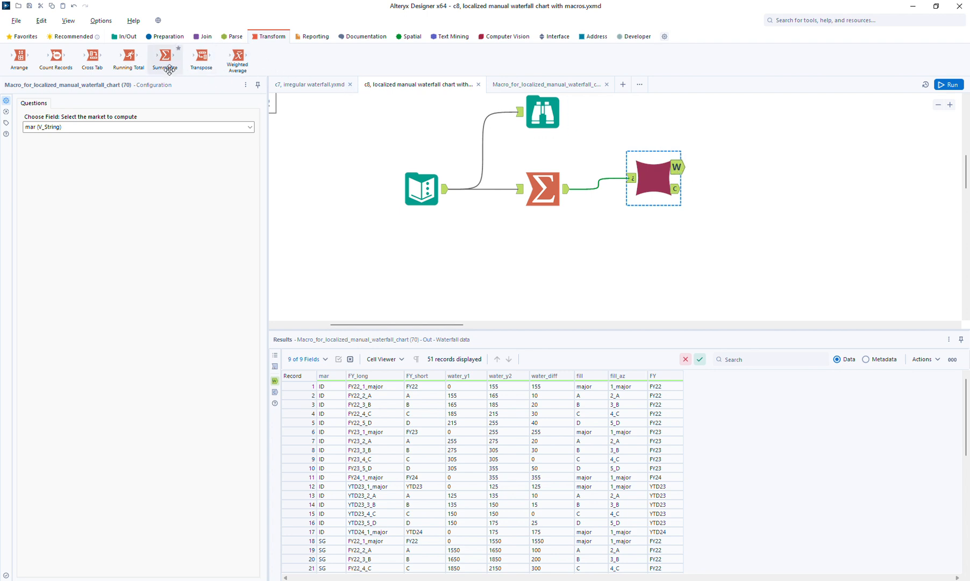
drag(92, 57, 786, 165)
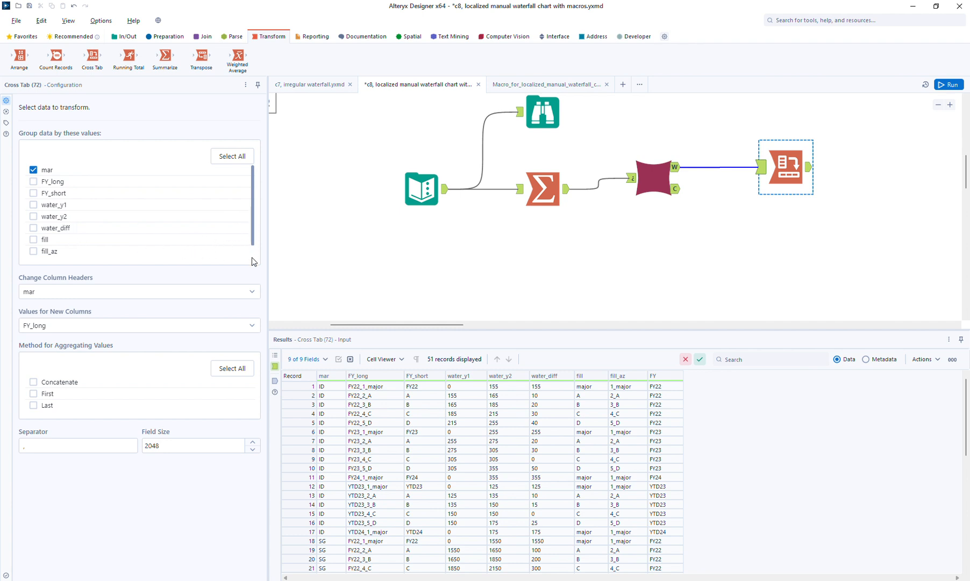
drag(252, 208, 249, 260)
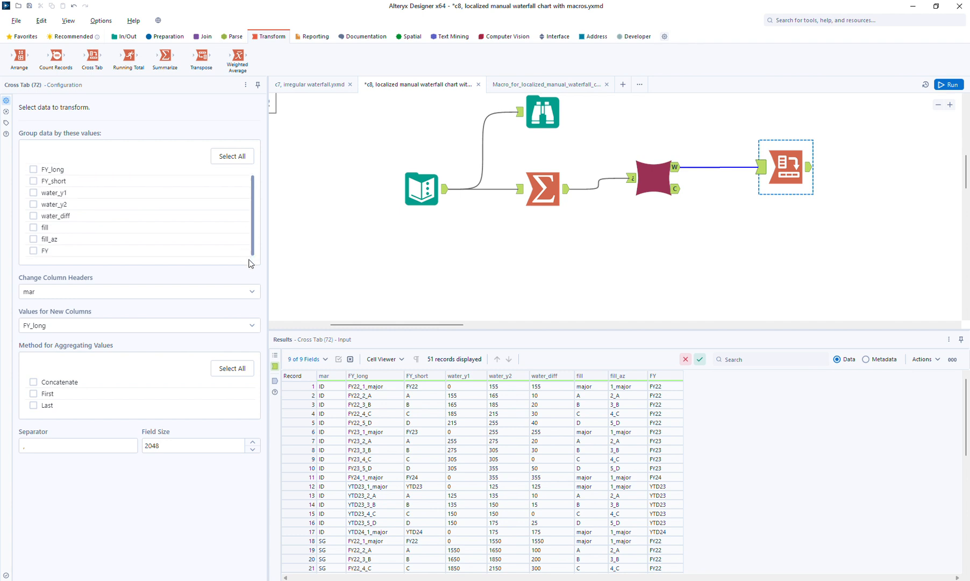
click(33, 250)
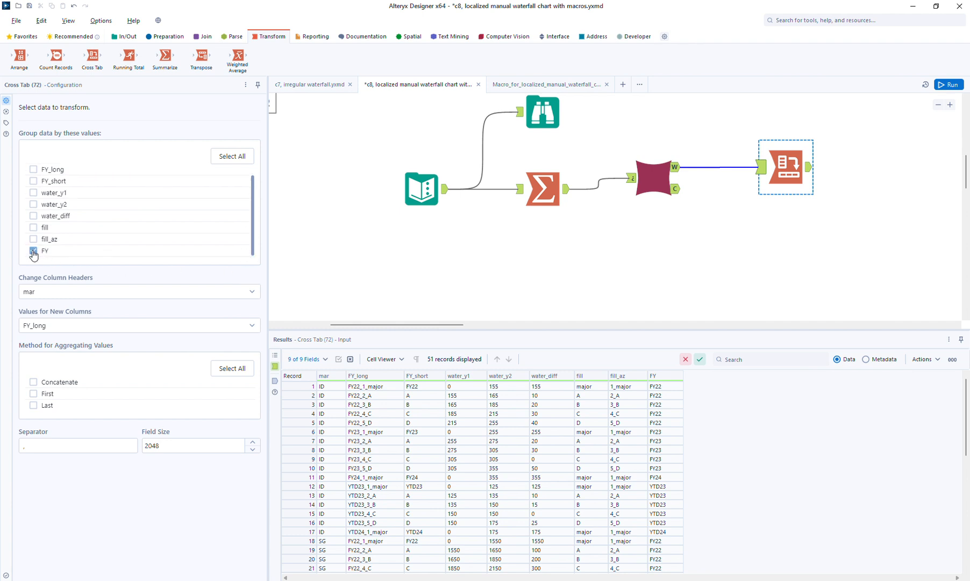
click(45, 299)
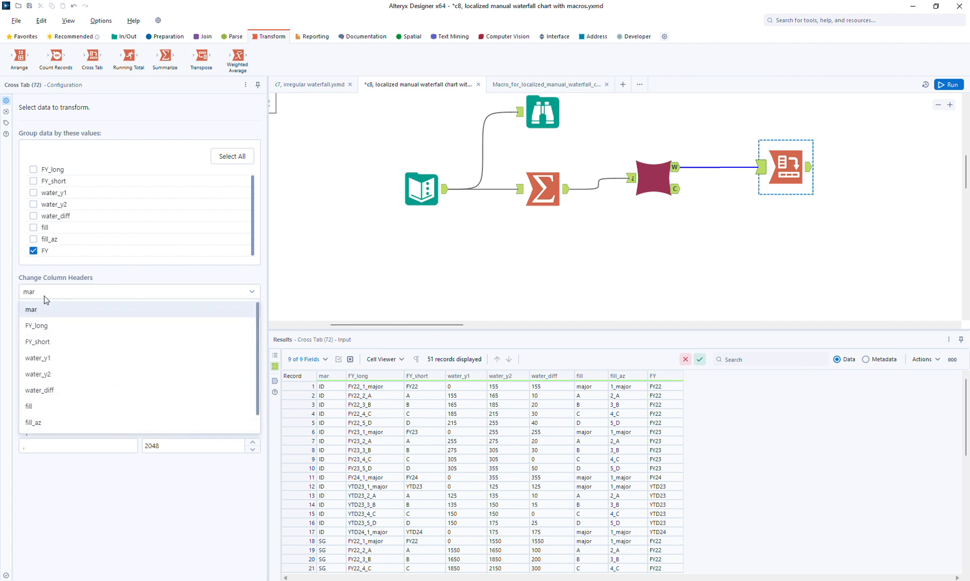
click(47, 407)
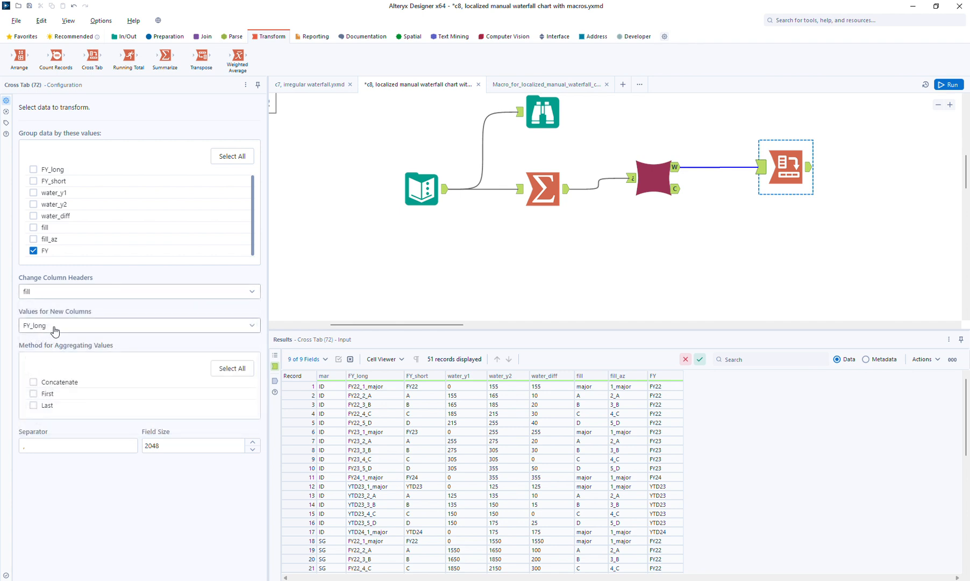
Set the Cross Tab's new column values to water_diff, aggregated with Sum and Total Column.
click(25, 326)
click(120, 425)
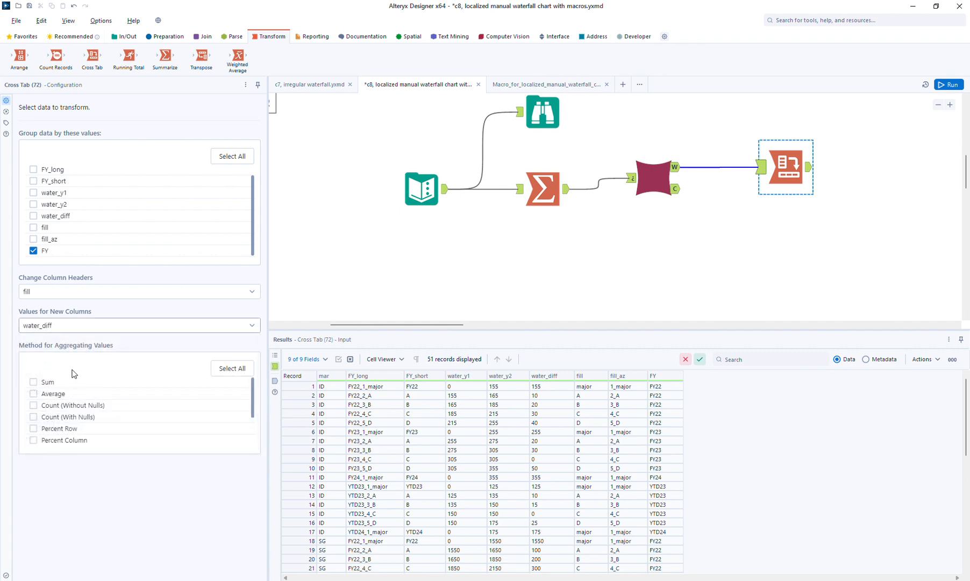
click(47, 382)
drag(254, 402, 255, 435)
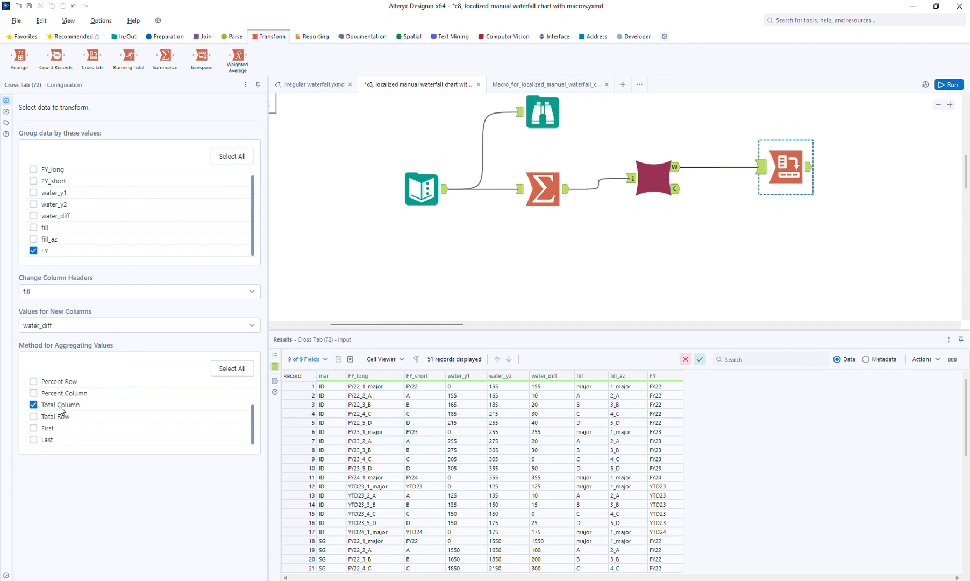
Add a Sort tool after the Cross Tab, sorting by mar and FY in ascending order.
click(939, 107)
click(939, 106)
click(938, 106)
click(938, 106)
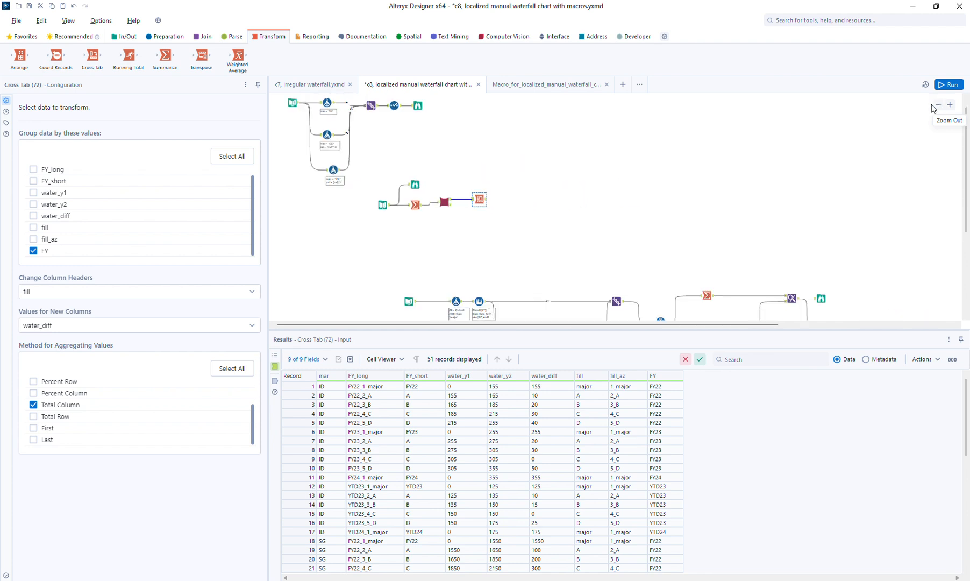
click(171, 38)
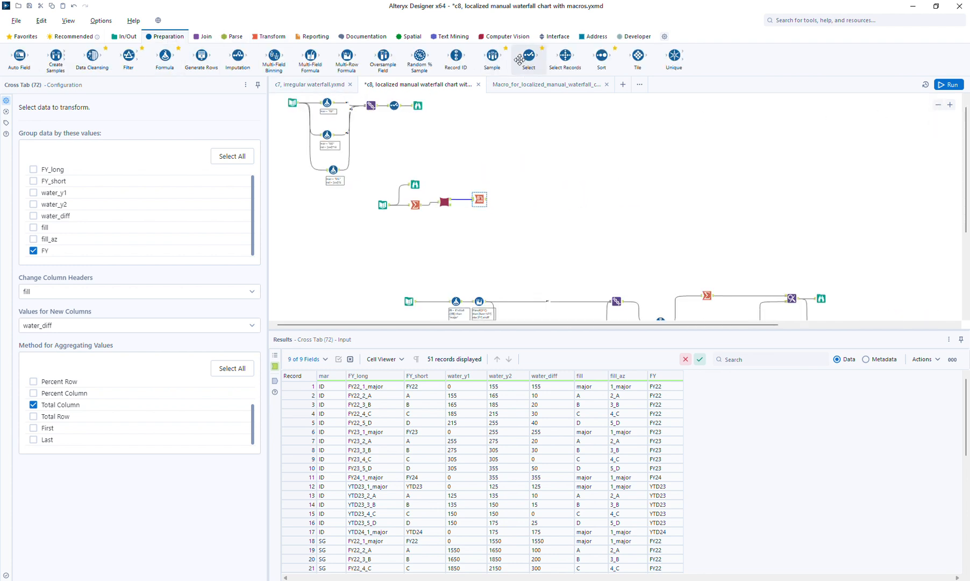
drag(592, 70, 514, 200)
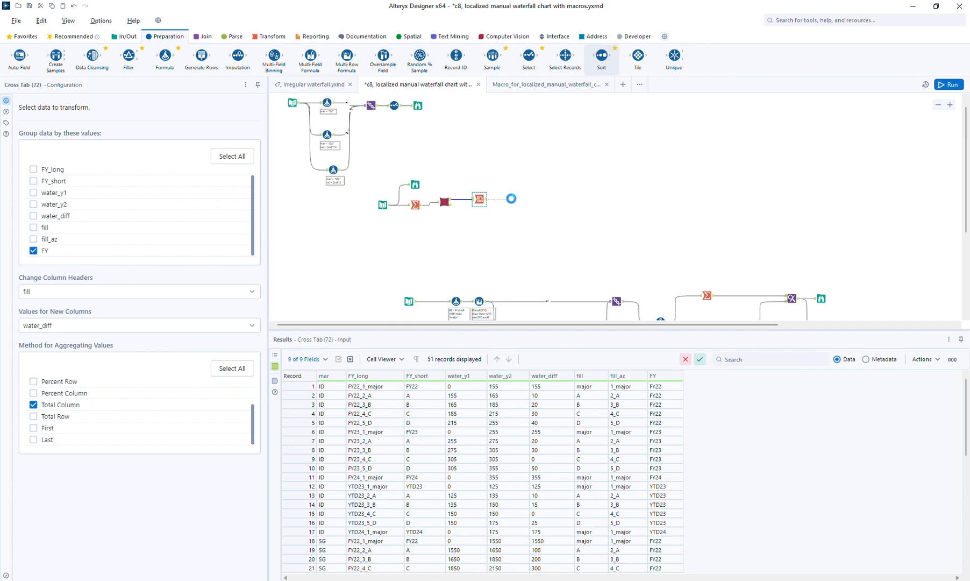
click(36, 157)
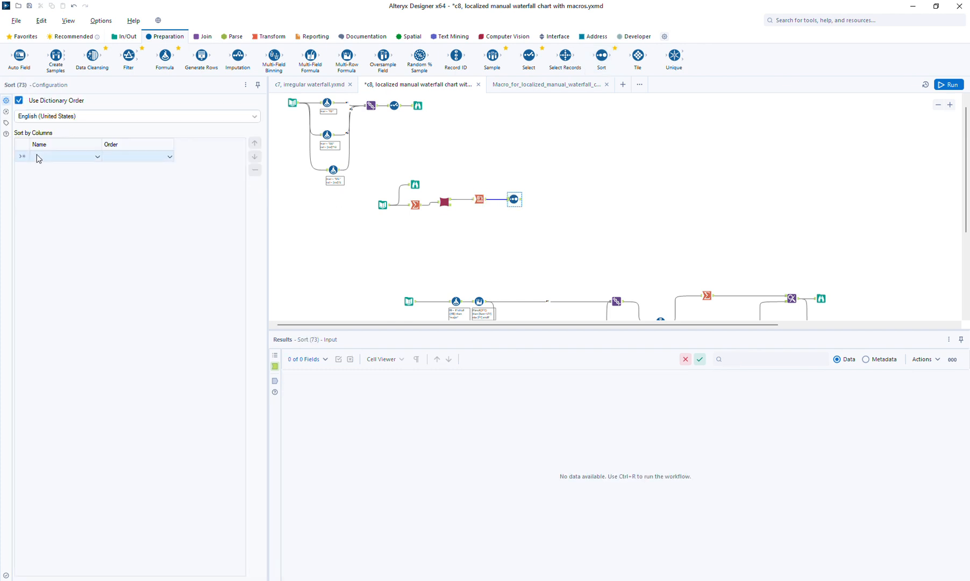
click(49, 165)
click(47, 167)
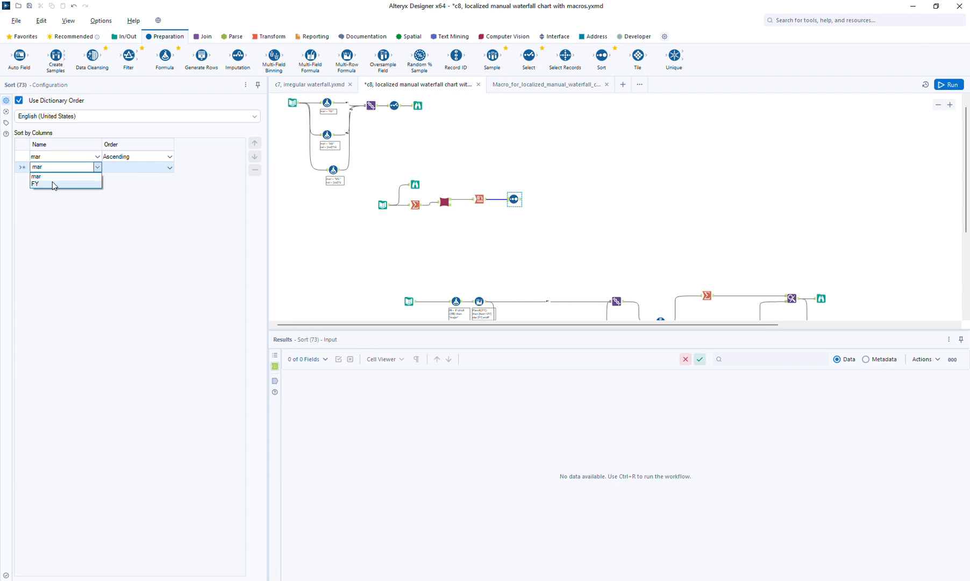
click(53, 185)
Attach a Select tool and a Browse tool after the Sort, and run the workflow.
drag(529, 56, 540, 200)
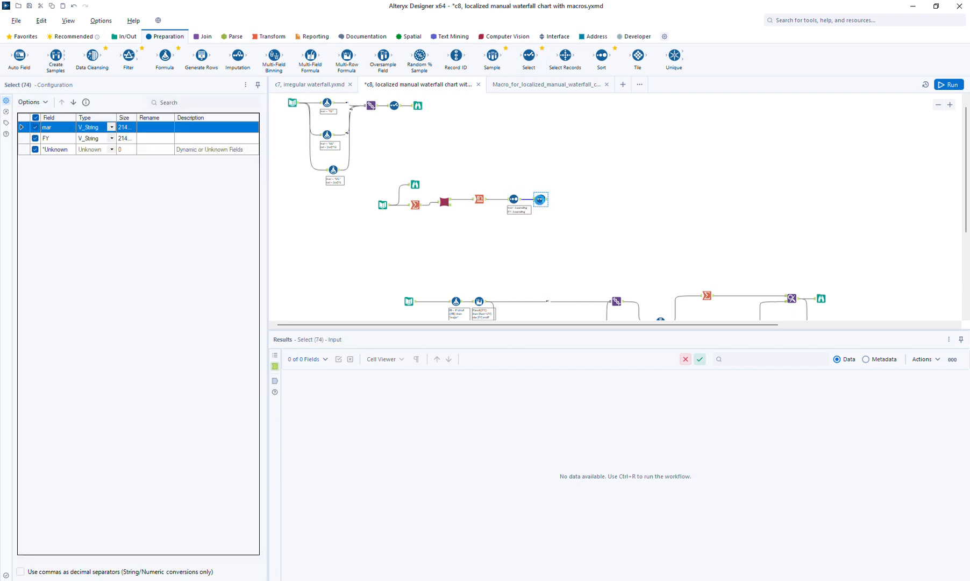
key(ctrl+shift+b)
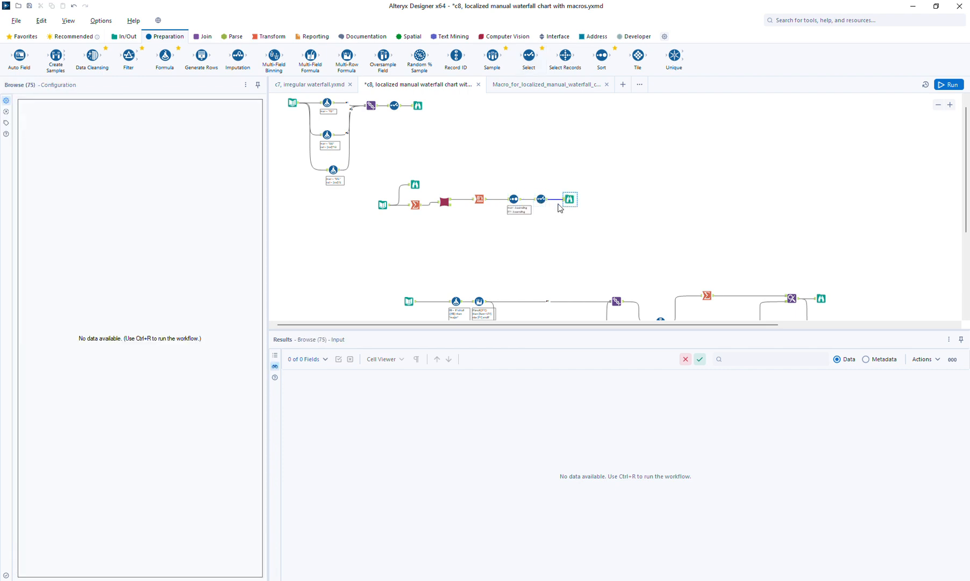
click(950, 85)
click(569, 199)
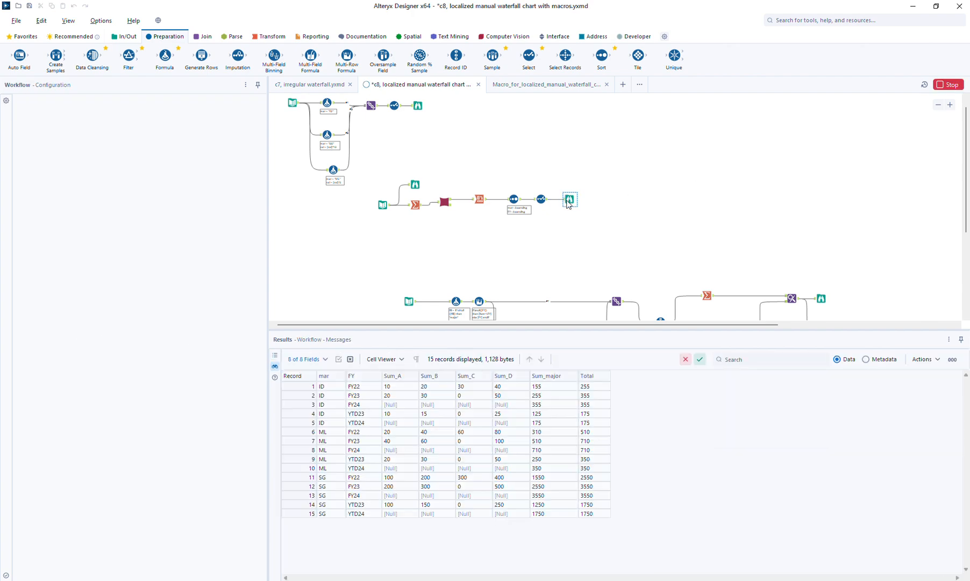
Move the Sum_major field directly after FY in the new Select tool, rerun the workflow and view the Browse result.
click(540, 199)
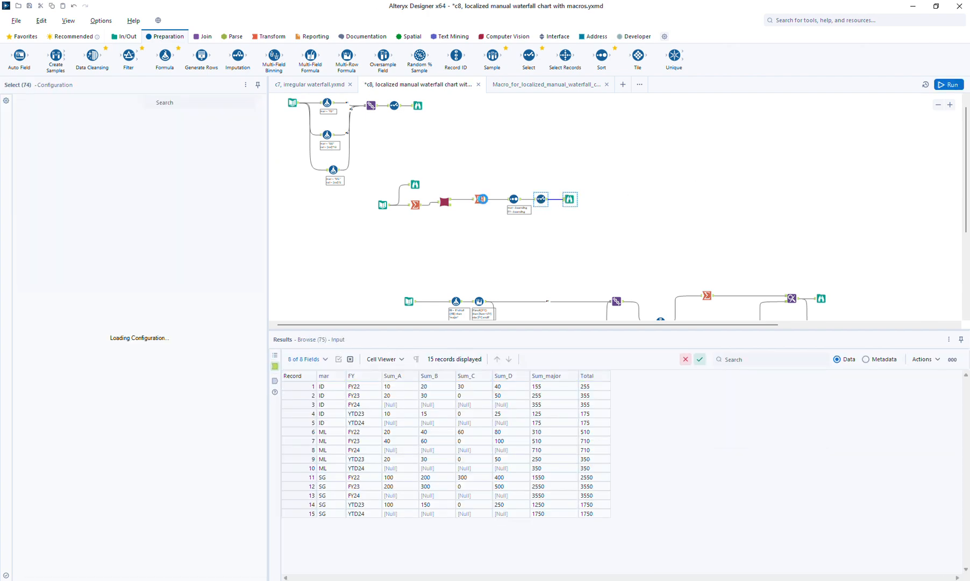
click(47, 194)
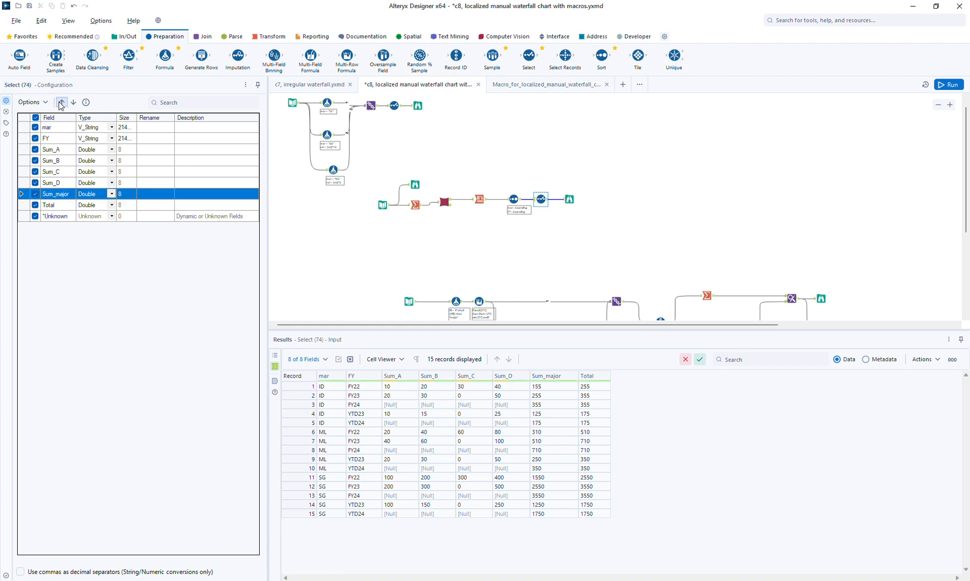
click(32, 101)
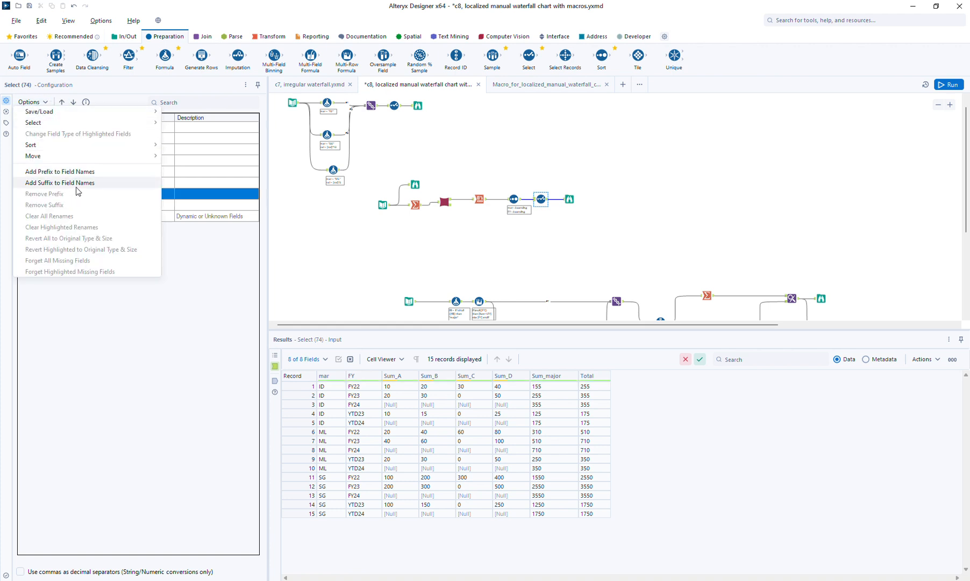
mouse_move(89, 156)
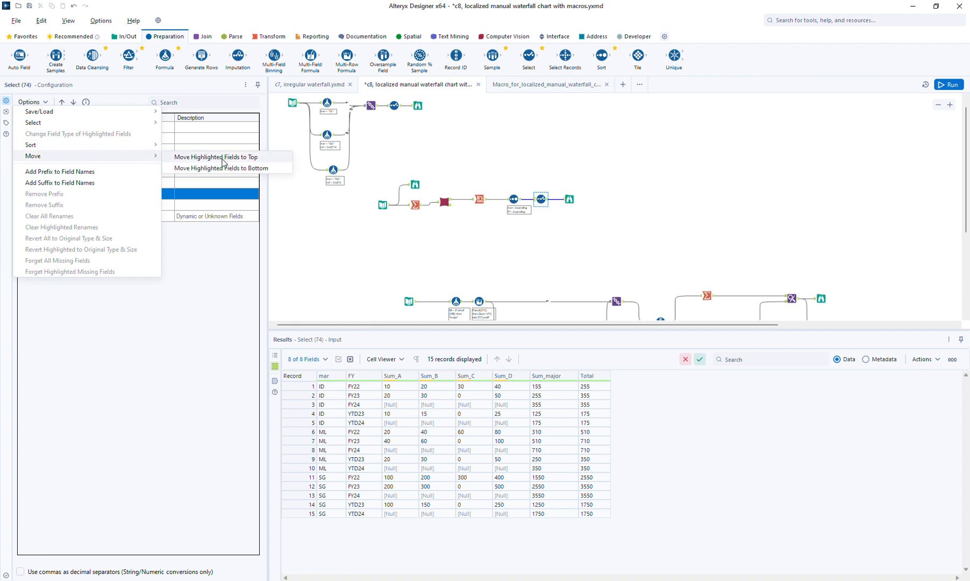
click(225, 154)
click(73, 103)
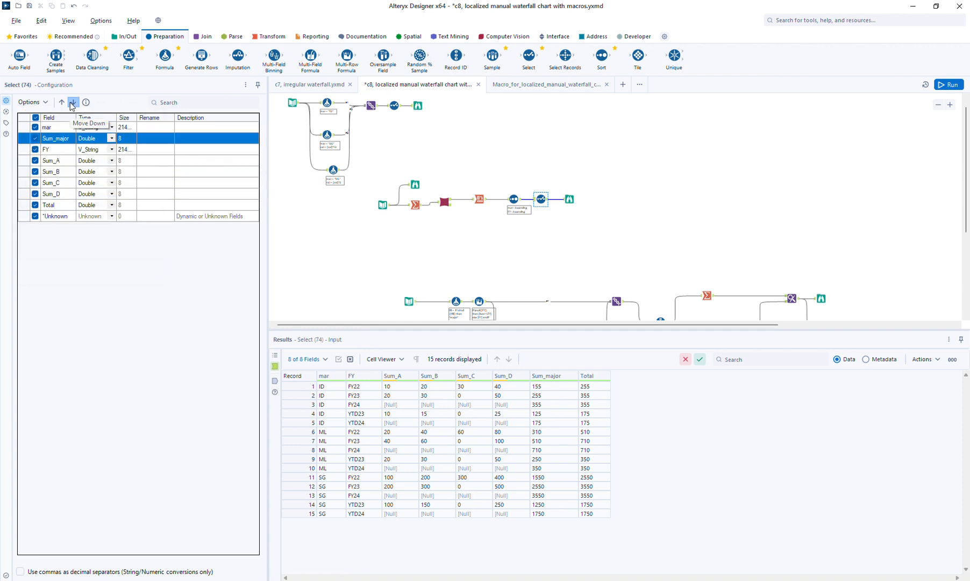
click(73, 102)
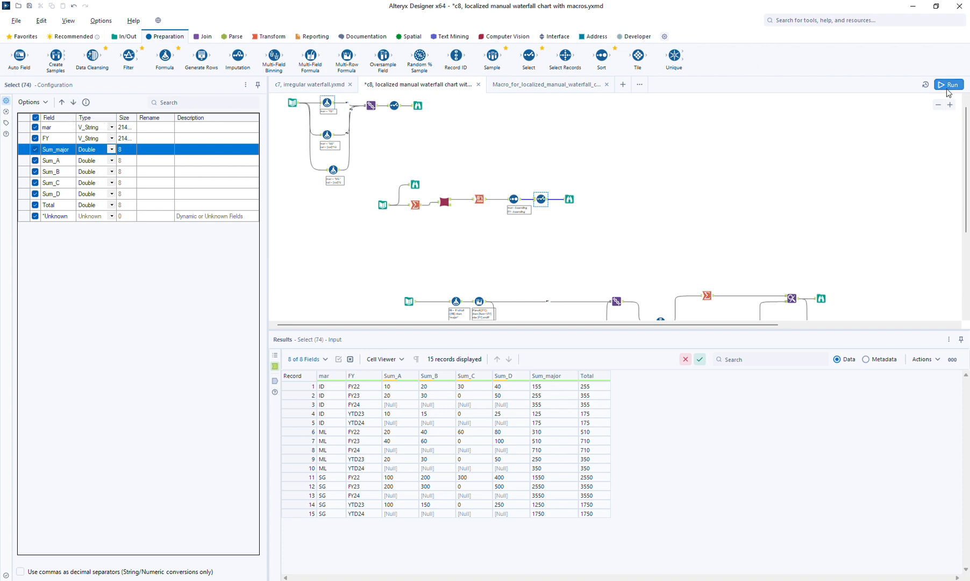
click(568, 200)
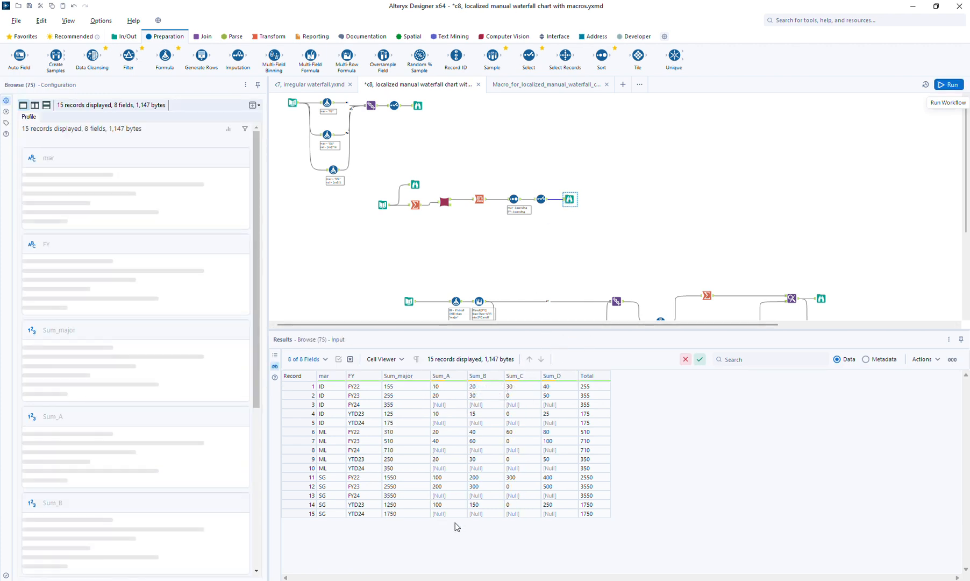
Compare the macro's Check output with the sorted Browse result, and check the market order in the Summarize output.
click(445, 202)
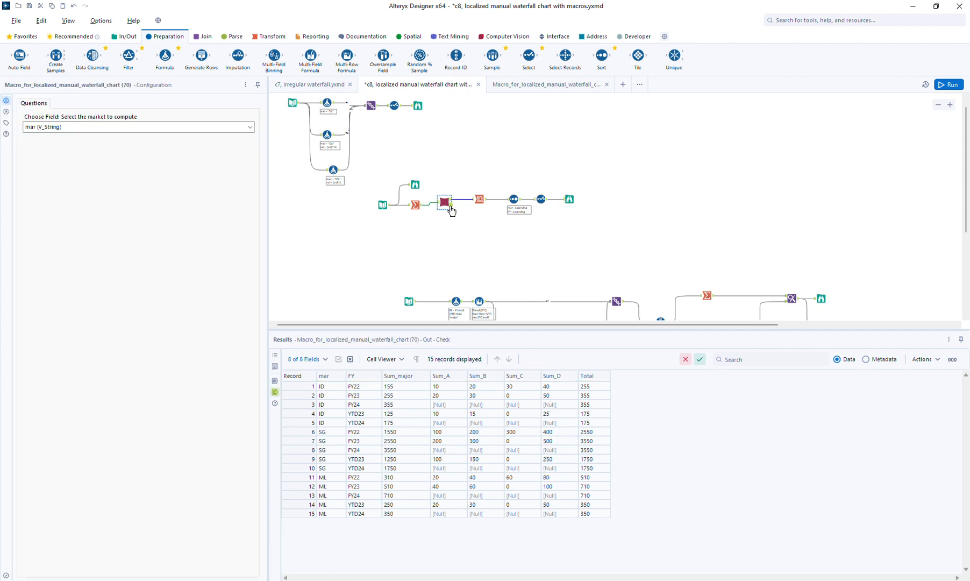
click(570, 201)
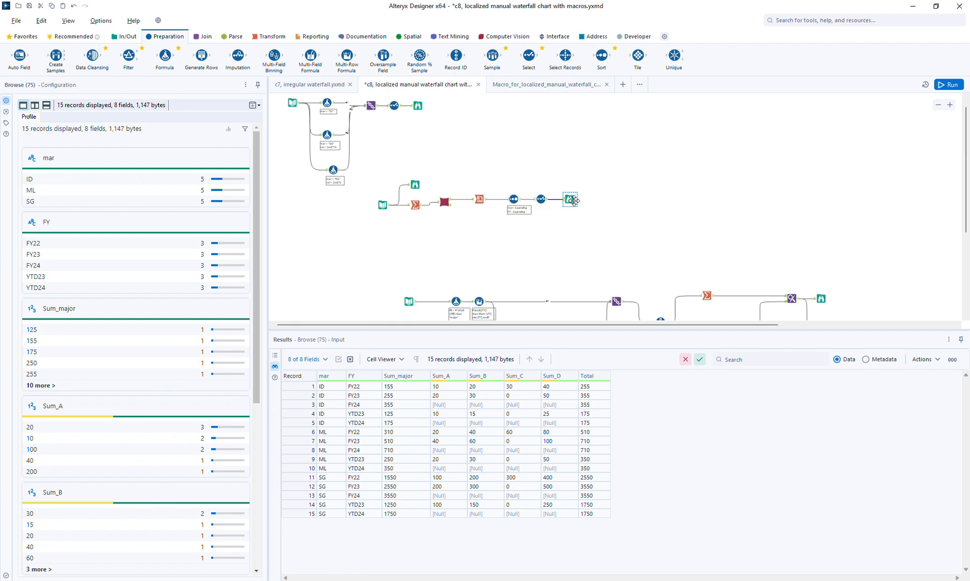
click(451, 209)
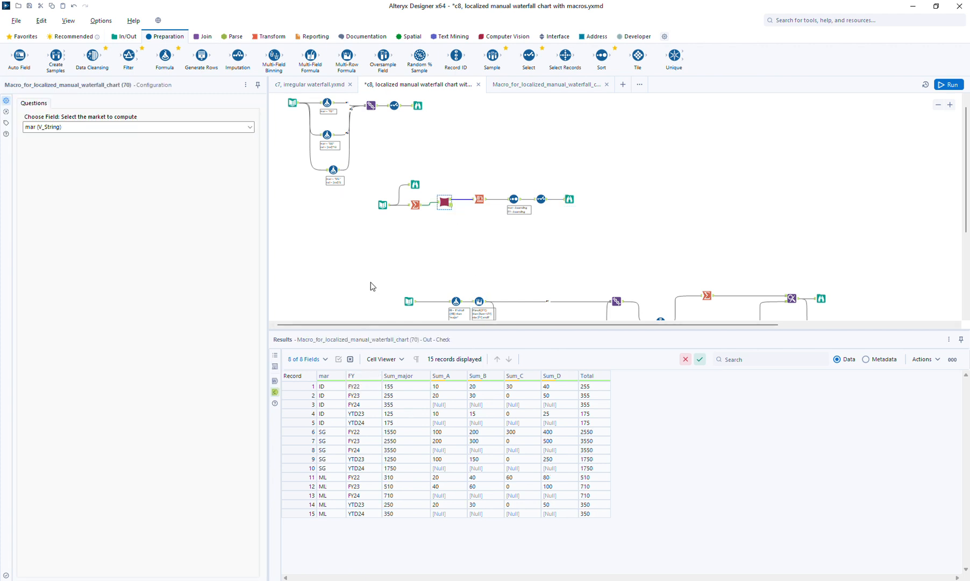
click(417, 207)
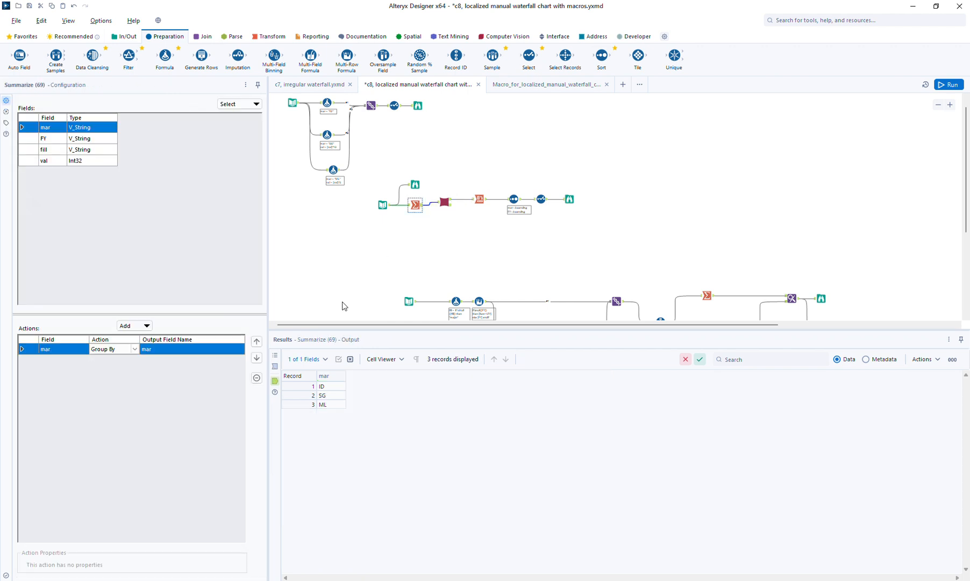
click(327, 387)
click(329, 396)
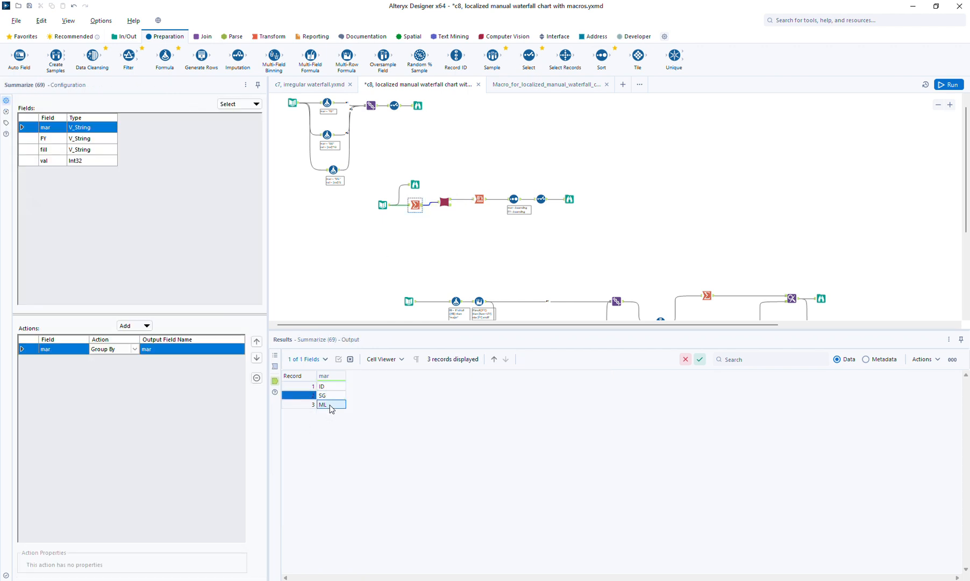
click(330, 404)
click(569, 199)
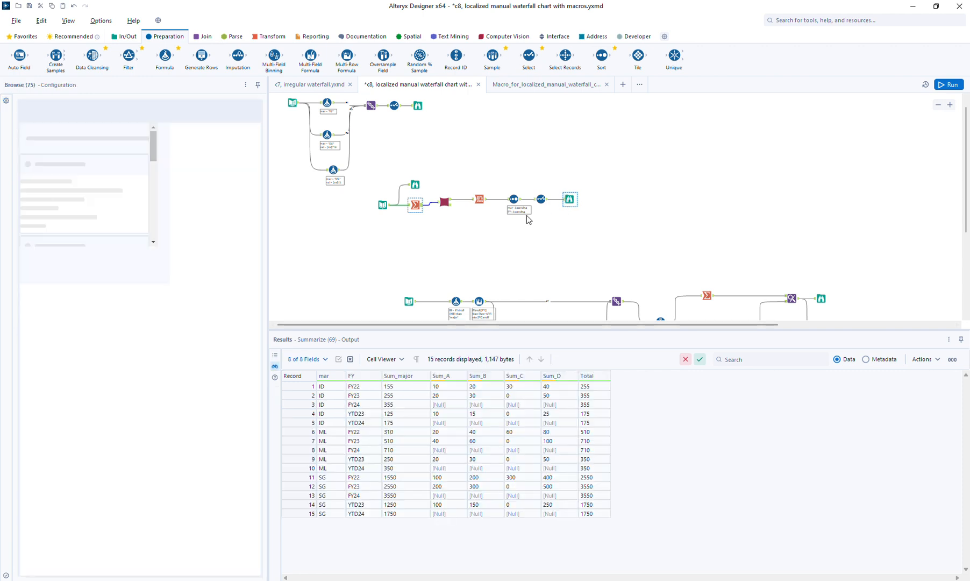
click(451, 207)
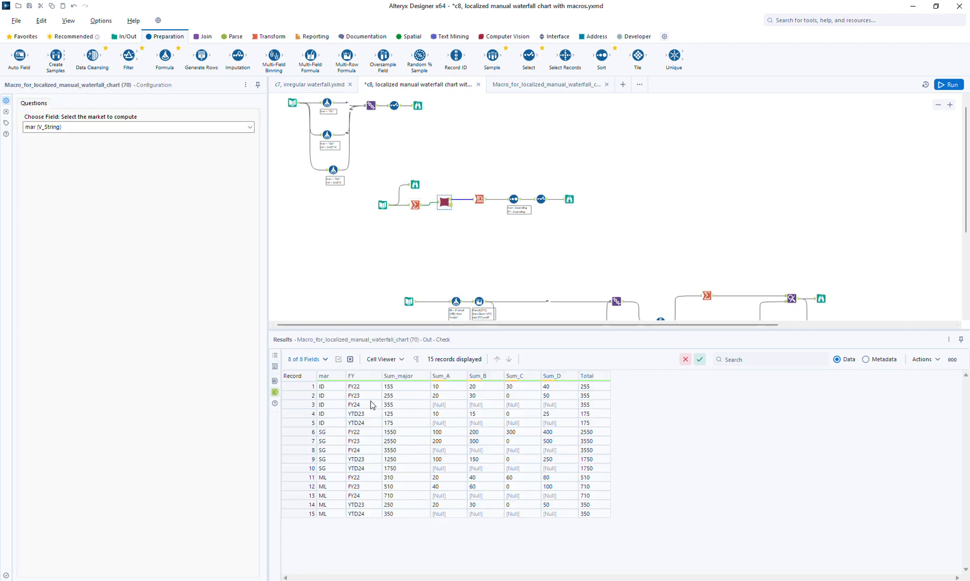
click(387, 451)
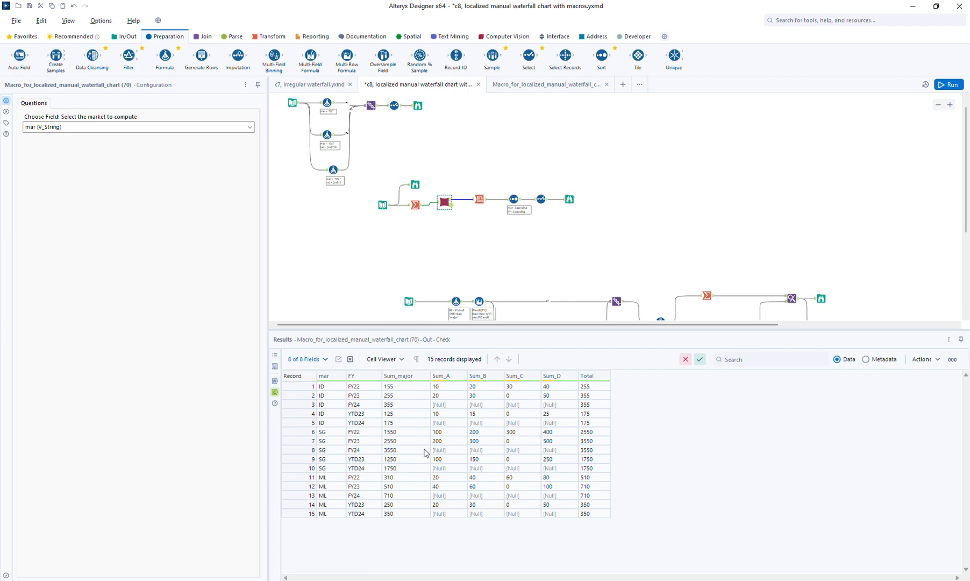
click(569, 198)
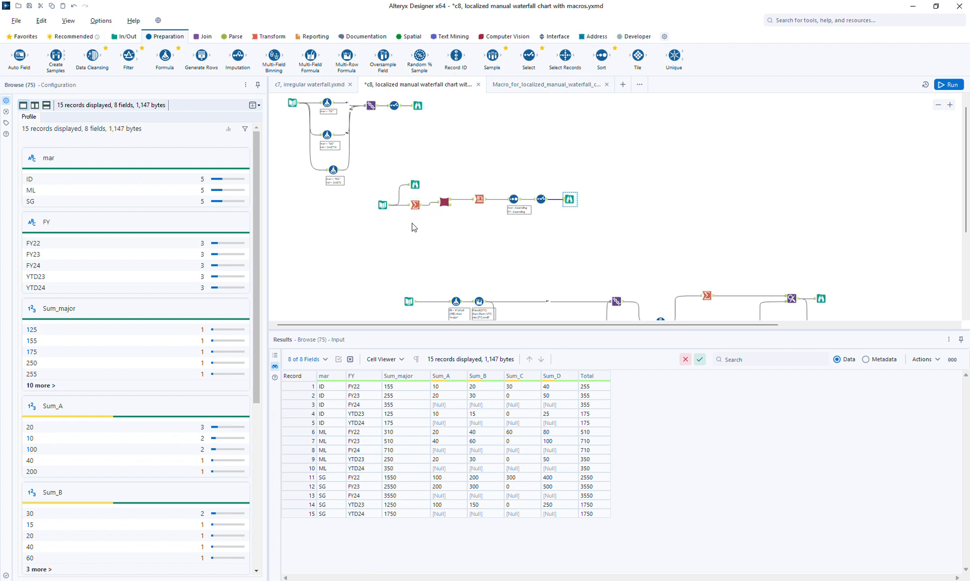
Review the Text Input's source records and the macro's Waterfall data output.
mouse_move(966, 154)
mouse_down()
mouse_move(968, 173)
mouse_move(968, 165)
mouse_up()
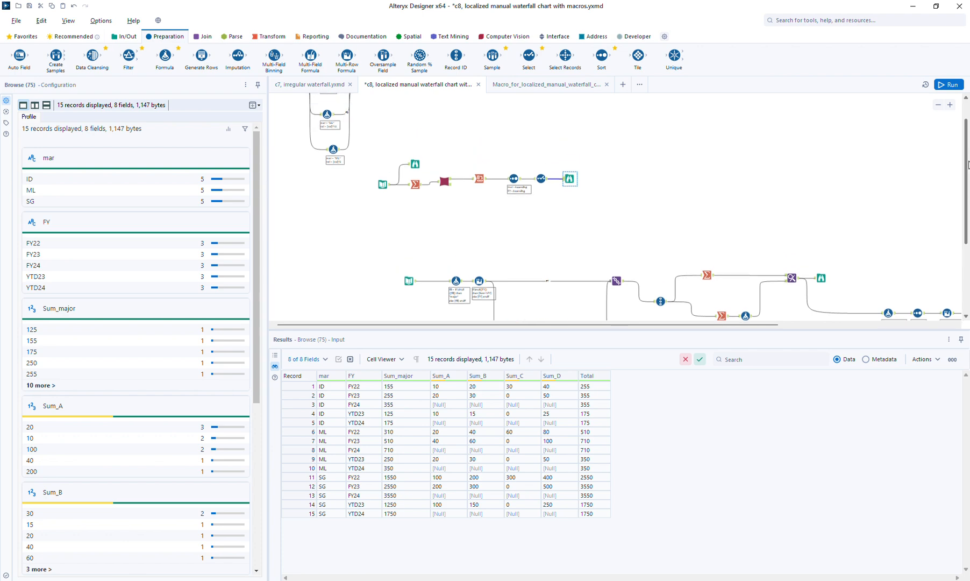
click(382, 184)
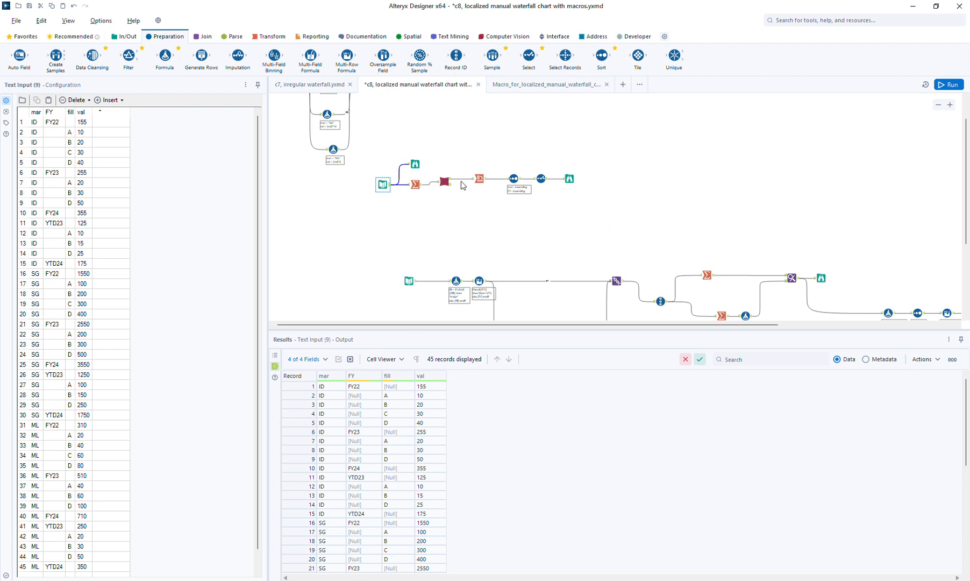
click(444, 182)
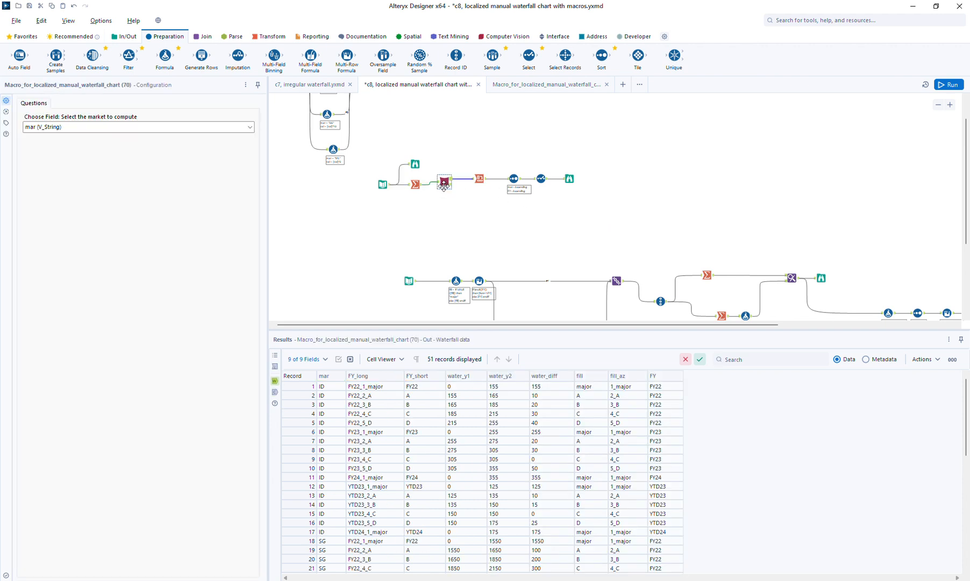